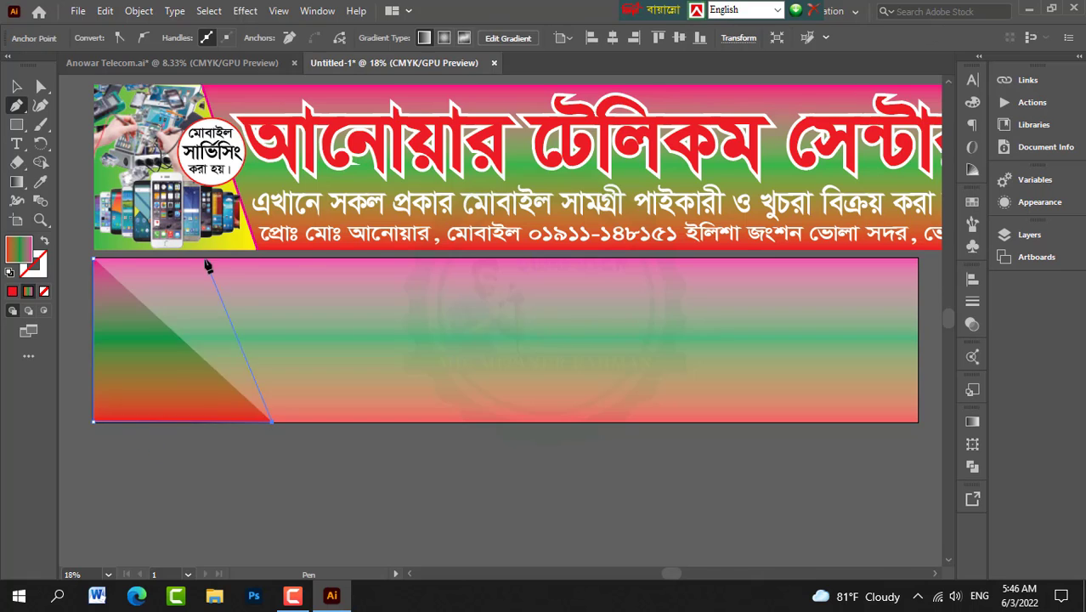
Step: Close the slanted four-sided panel at the banner's left end with the Pen tool and fill it with solid green
left_click(207, 257)
left_click(93, 258)
left_click(342, 500)
left_click(177, 374)
left_click(98, 39)
left_click(77, 66)
left_click(144, 471)
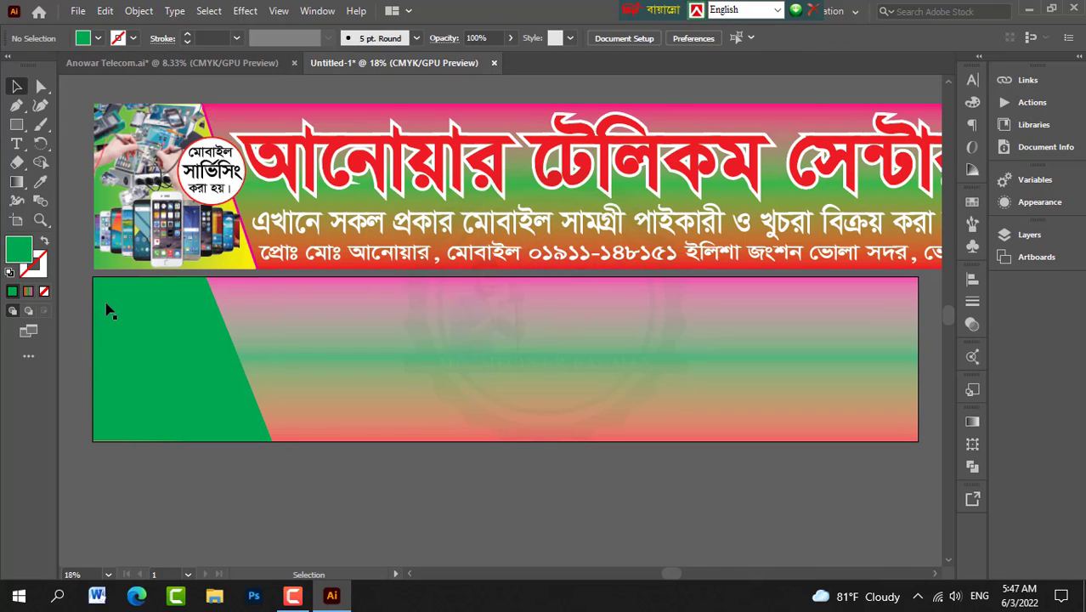
Step: Switch to Chrome and search the web for "mobile servicing pic png"
left_click(153, 230)
left_click(127, 170)
left_click(1029, 9)
left_click(205, 36)
type("mobile servicing pic png")
key("Down")
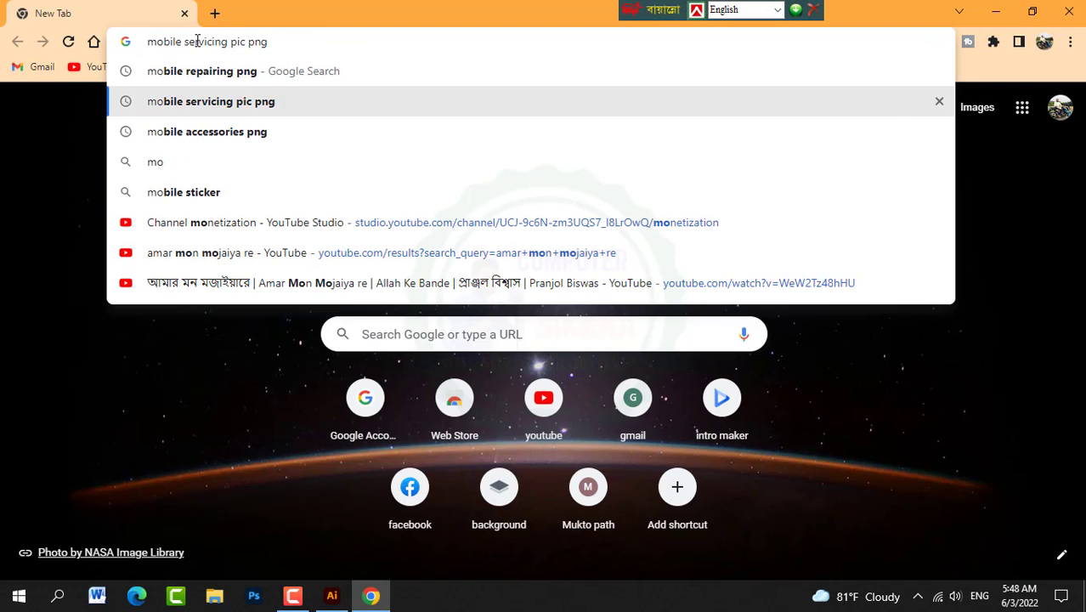
key("Return")
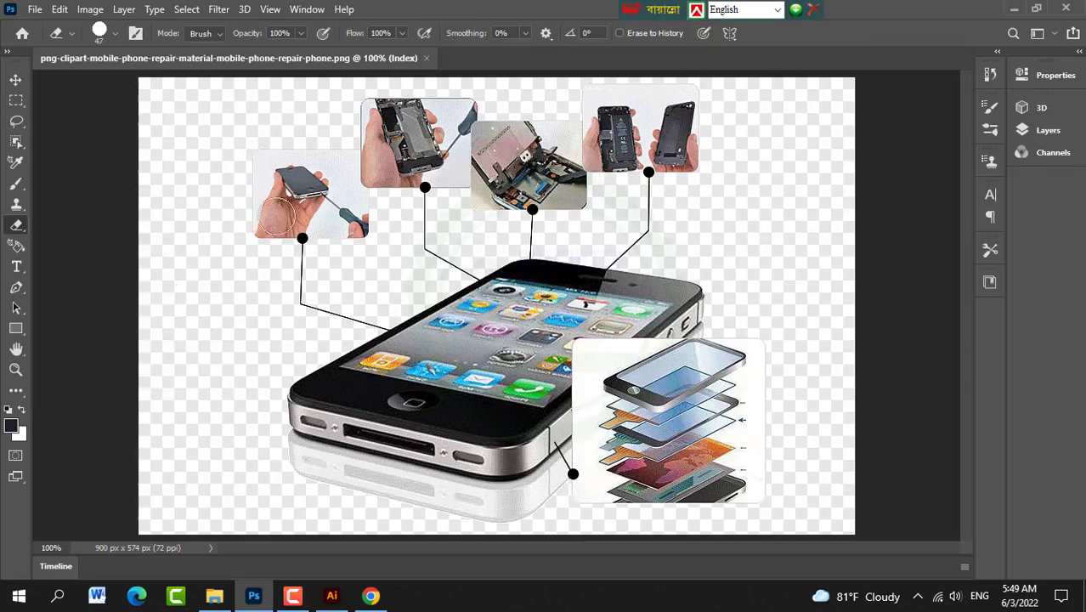
Step: Erase the checkered background of the phone-repair picture with the Magic Eraser in Photoshop and open Save As
right_click(17, 224)
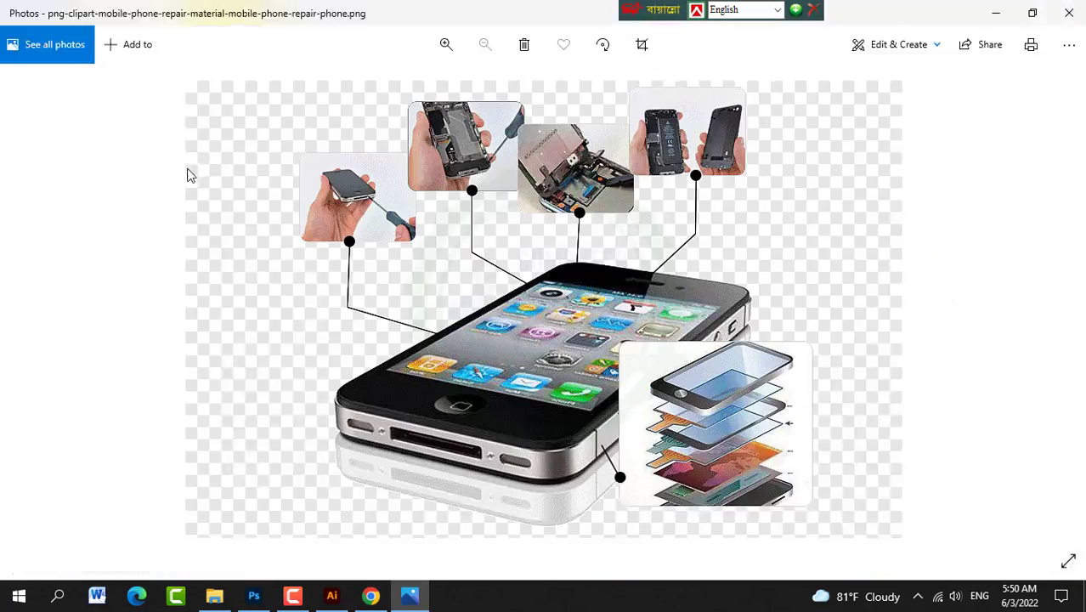
right_click(397, 139)
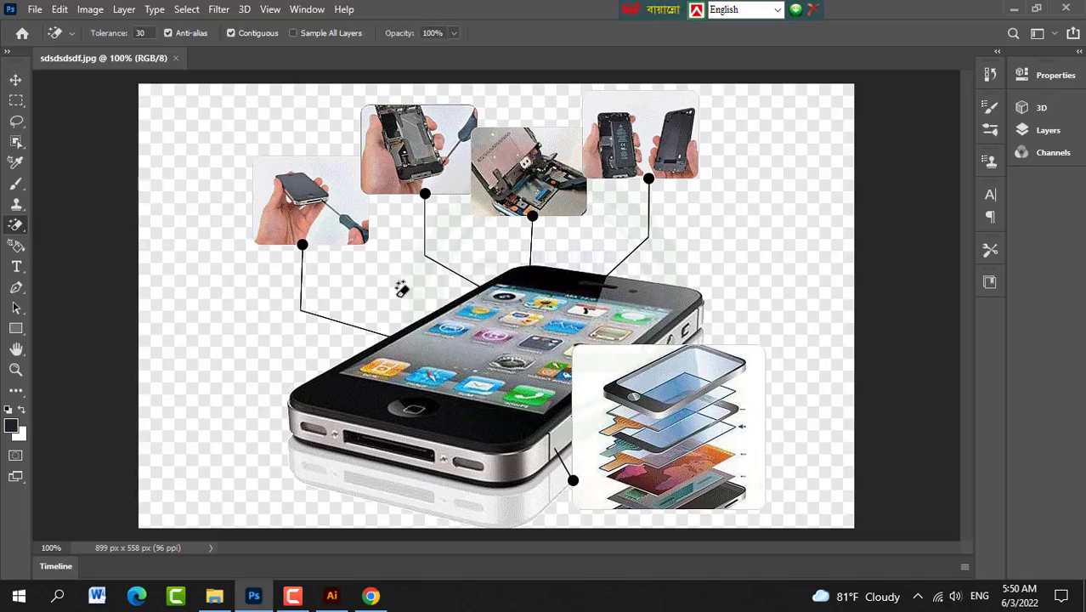
left_click(158, 195)
key("ctrl+shift+s")
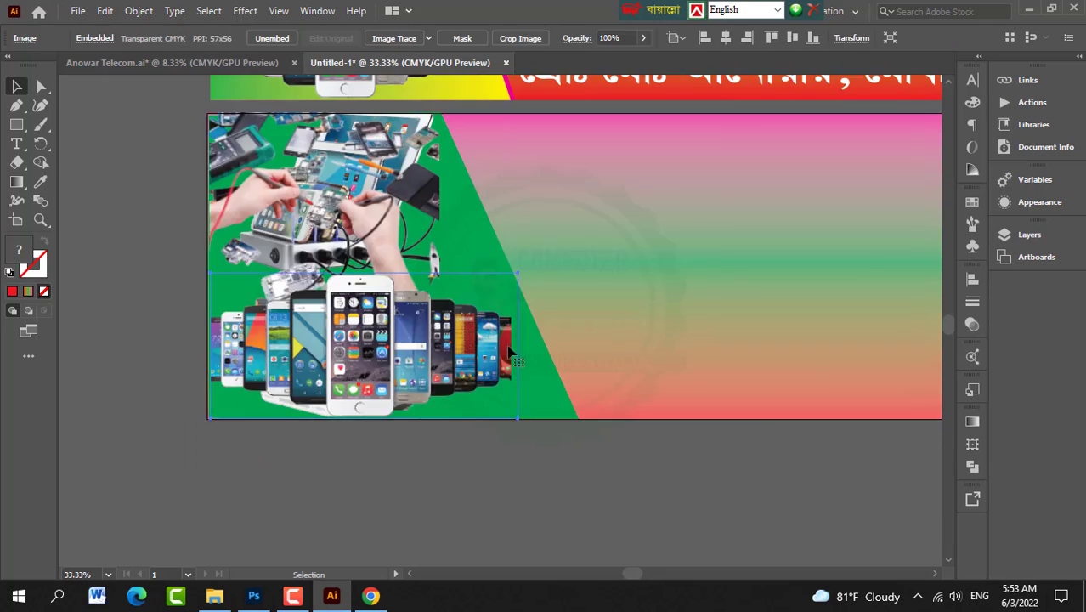
Step: Draw a circle over the slanted edge of the green panel, beside the servicing pictures in the lower banner
left_click(441, 315)
scroll(434, 277, "up", 2)
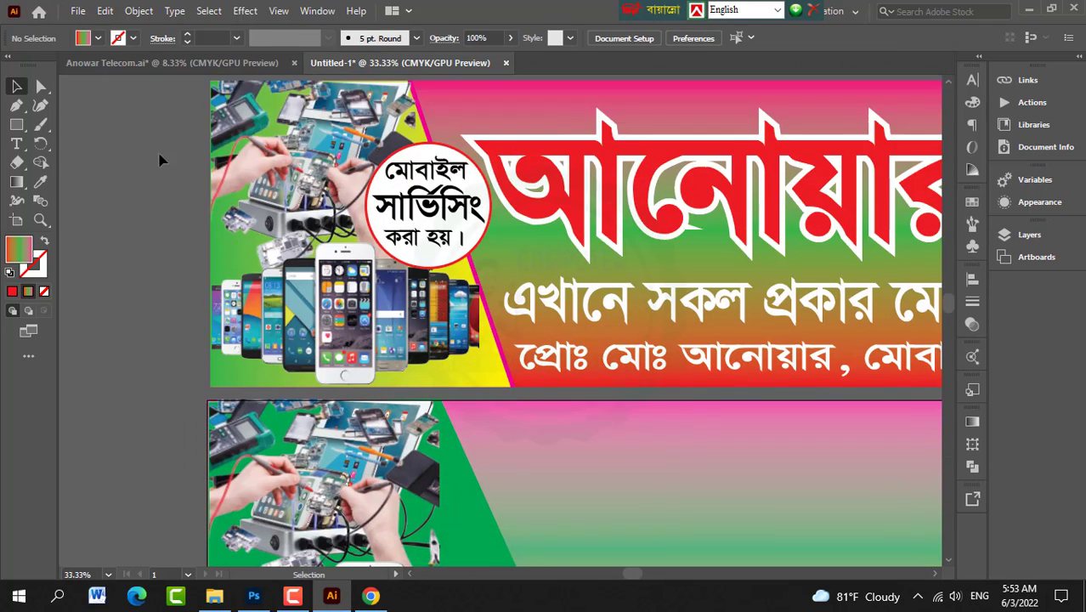
key("l")
scroll(162, 160, "down", 6)
mouse_move(400, 212)
left_mouse_down()
mouse_move(526, 323)
mouse_move(547, 358)
left_mouse_up()
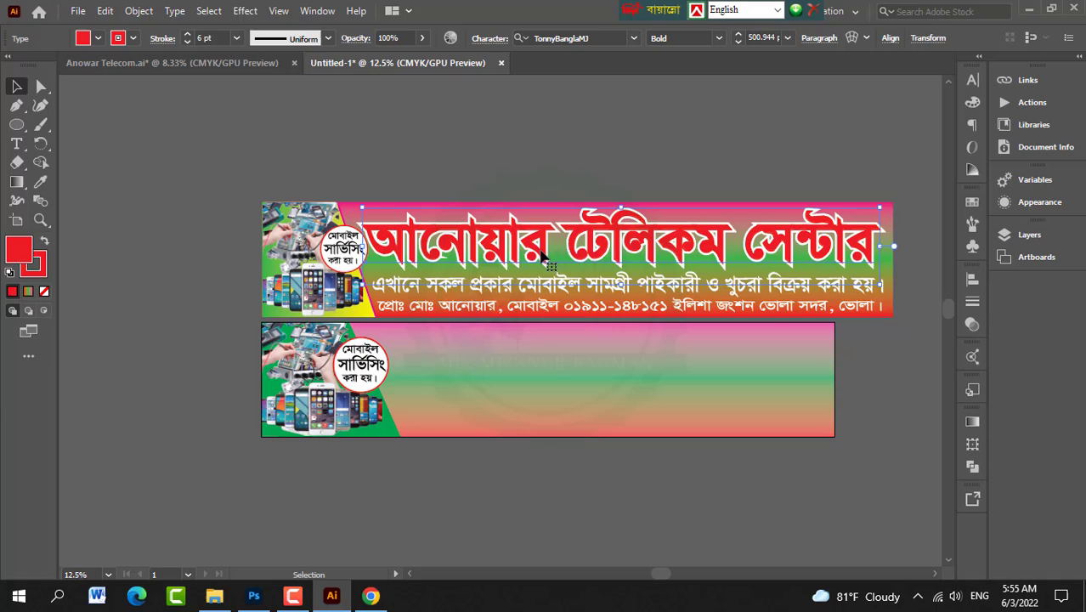
Step: Add the title text "কম্পিউটার শিক্ষা একাডেমী" above the sample banner in the SutonnyMJ font
key("t")
left_click(380, 159)
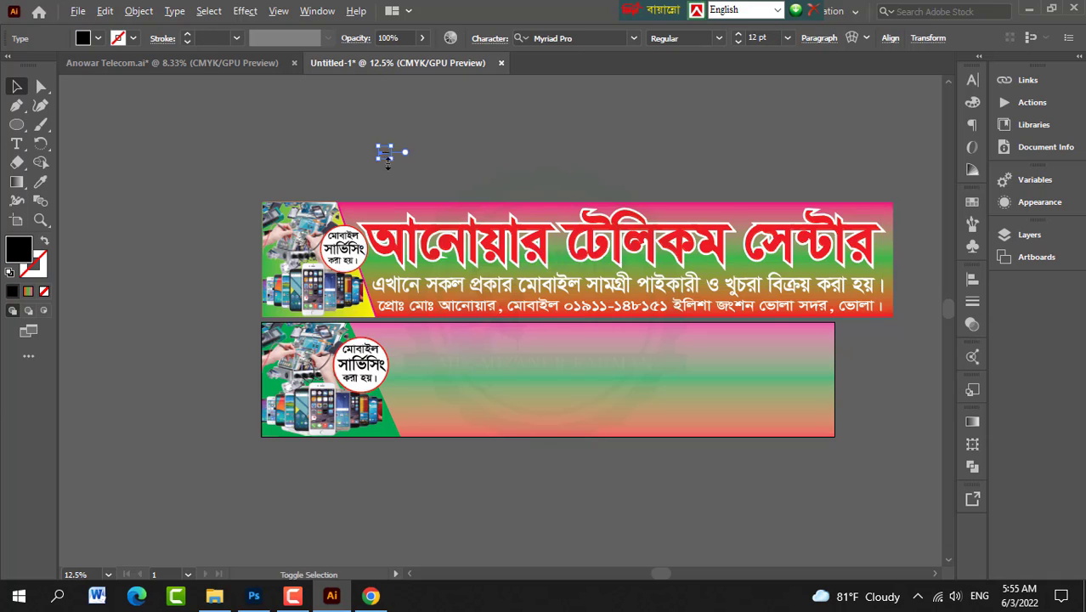
left_click_drag(391, 164, 478, 179)
left_click(634, 38)
left_click(703, 140)
type("কম্পিউটার শিক্ষা একাডেমী")
Step: Place the title across the upper part of the lower banner, stretch it to the banner's width and make it Bold
left_click_drag(584, 119, 620, 312)
left_click_drag(797, 343, 826, 350)
scroll(826, 370, "down", 1)
left_click(719, 38)
left_click(673, 78)
Step: Give the title a red fill and a red 4 pt stroke
left_click(98, 38)
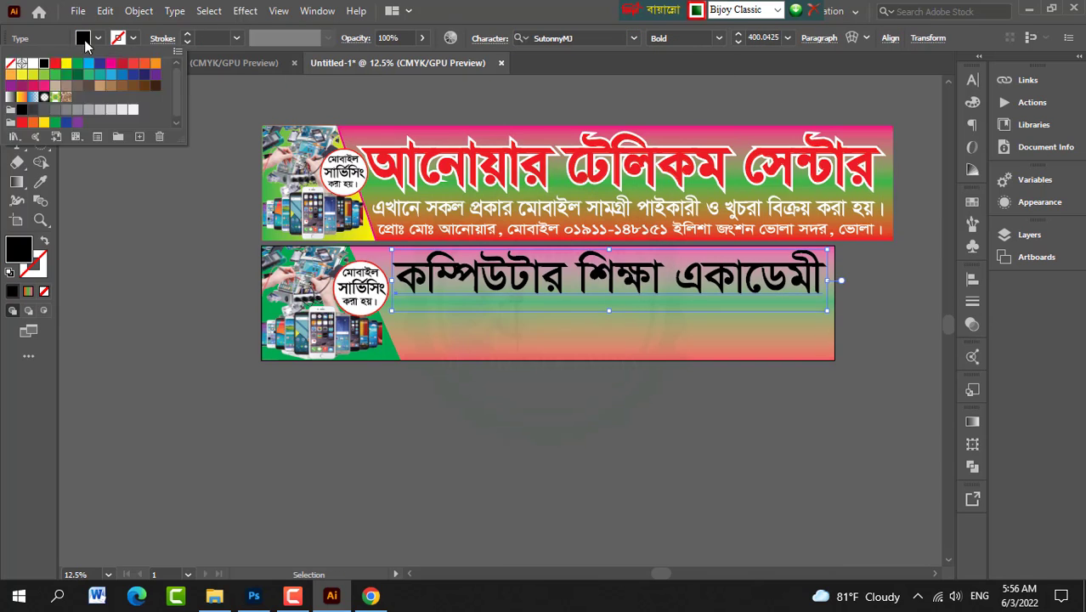
left_click(96, 66)
left_click(132, 39)
left_click(98, 68)
left_click(187, 42)
left_click(187, 35)
scroll(529, 236, "down", 1)
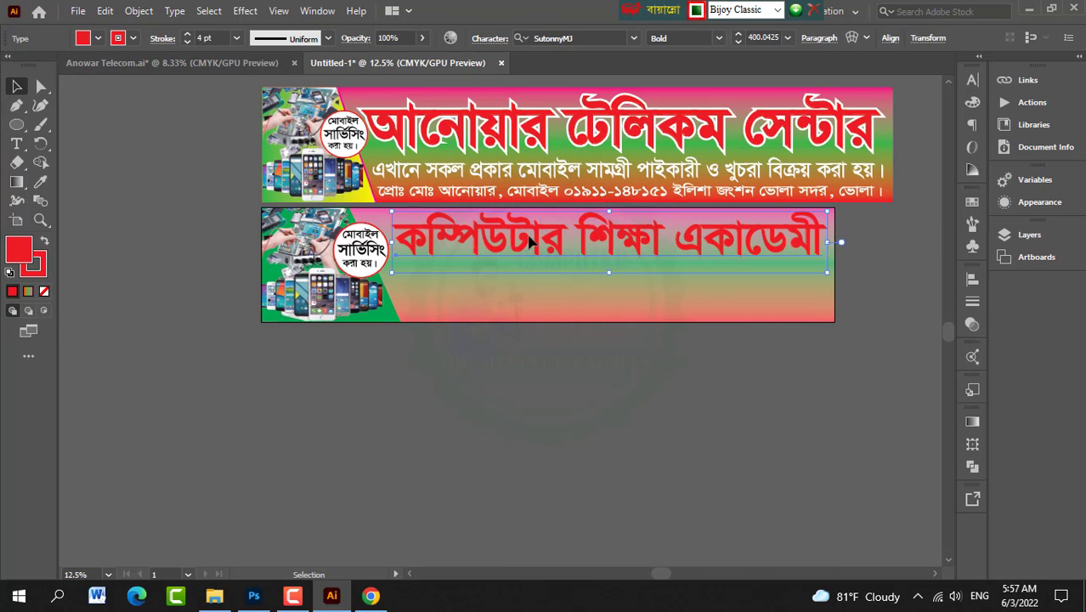
Step: Paste a copy of the title directly in front and give it a white 29 pt stroke
key("ctrl+c")
key("ctrl+f")
left_click(133, 38)
left_click(78, 68)
left_click(187, 35)
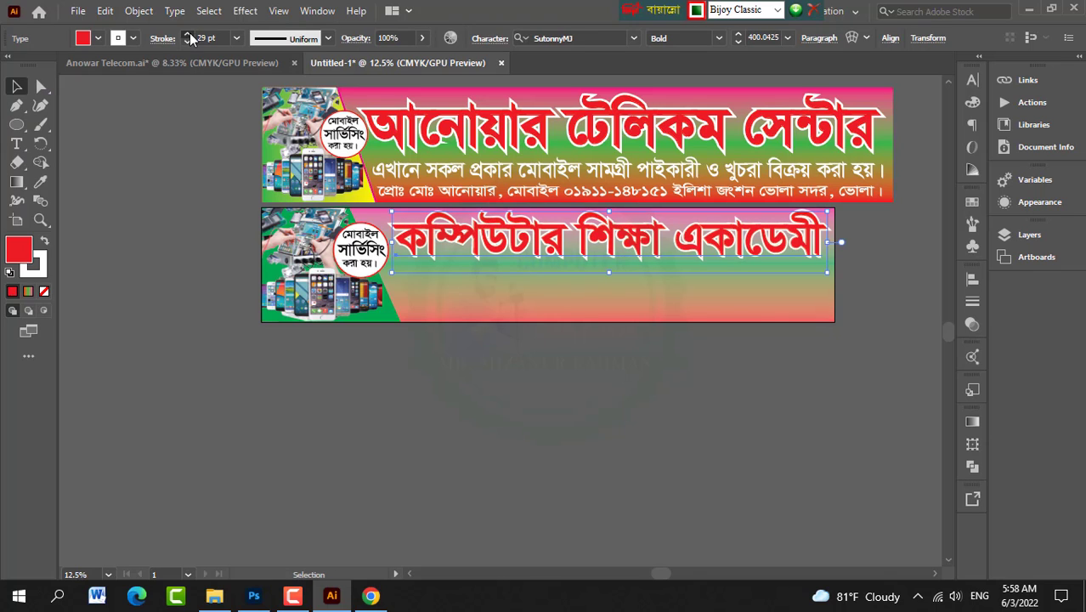
Step: Arrange the white-outlined title copy behind the red title
right_click(614, 226)
left_click(841, 493)
left_click(650, 226)
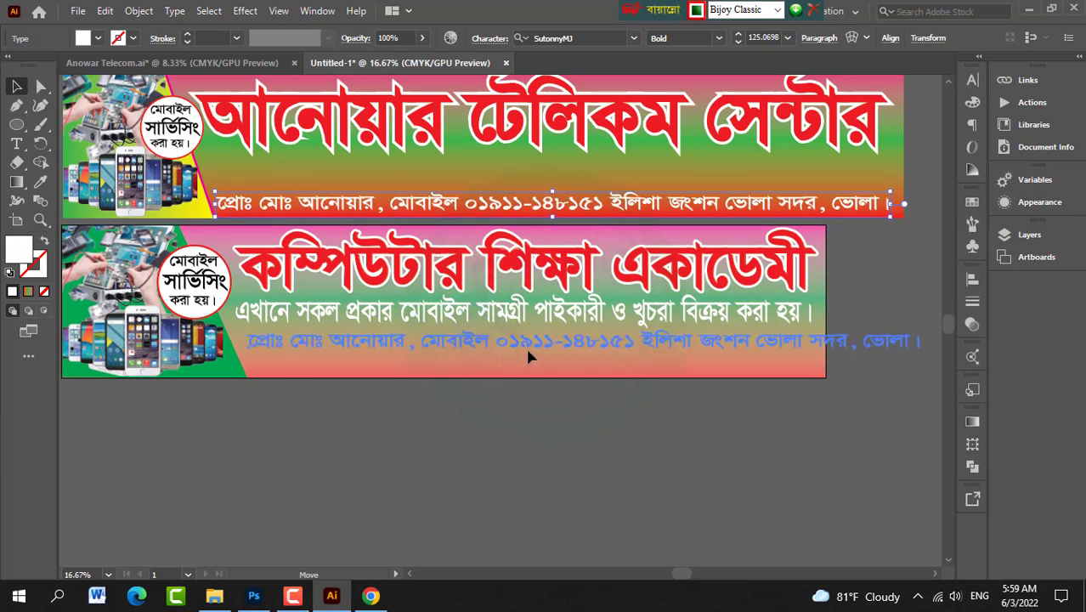
Step: Recolour the two text lines beneath the title black and move the service tagline slightly down
left_click(83, 38)
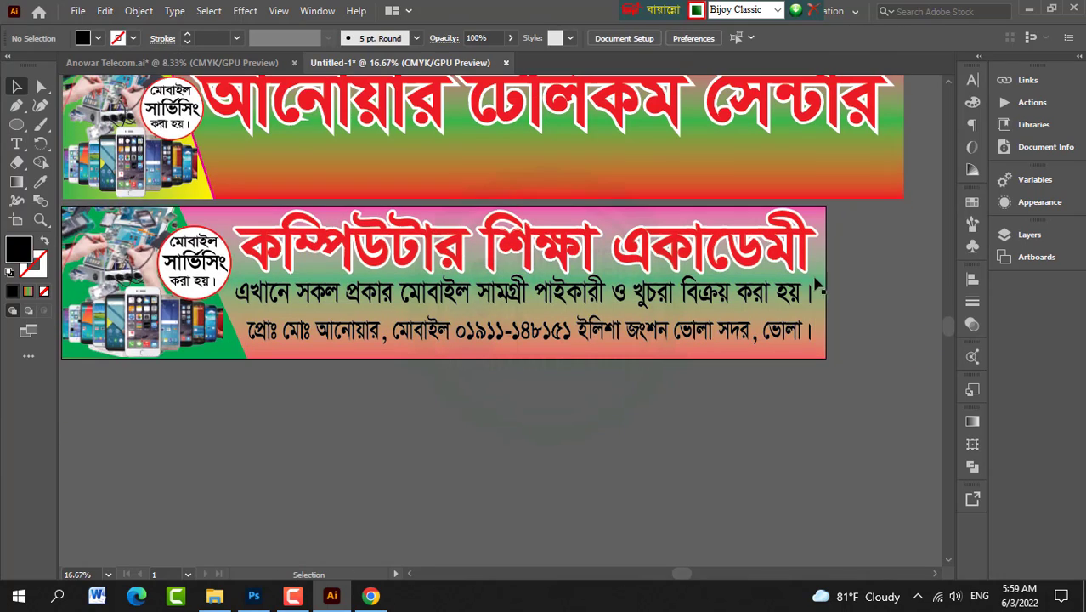
left_click(603, 296)
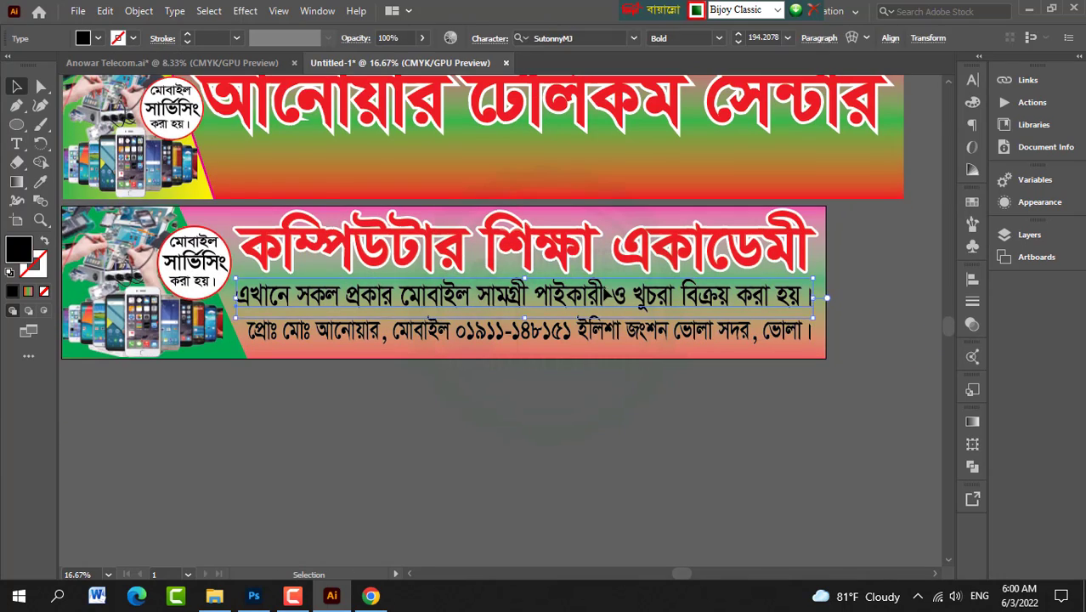
left_click(799, 365)
scroll(799, 365, "left", 3)
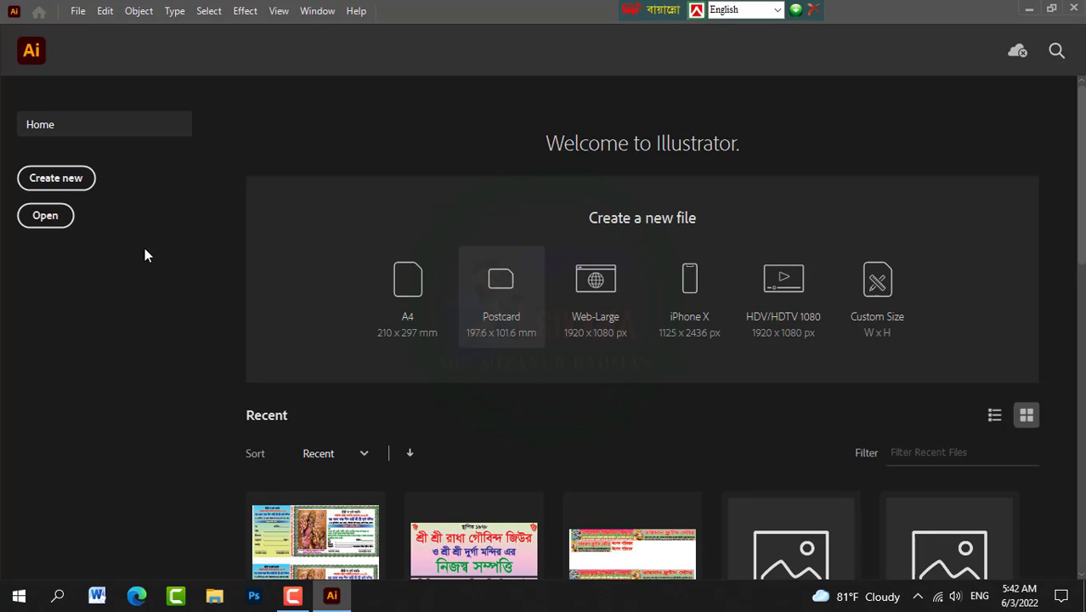
Step: Open the recent file Anowar Telecom.ai
scroll(431, 382, "down", 3)
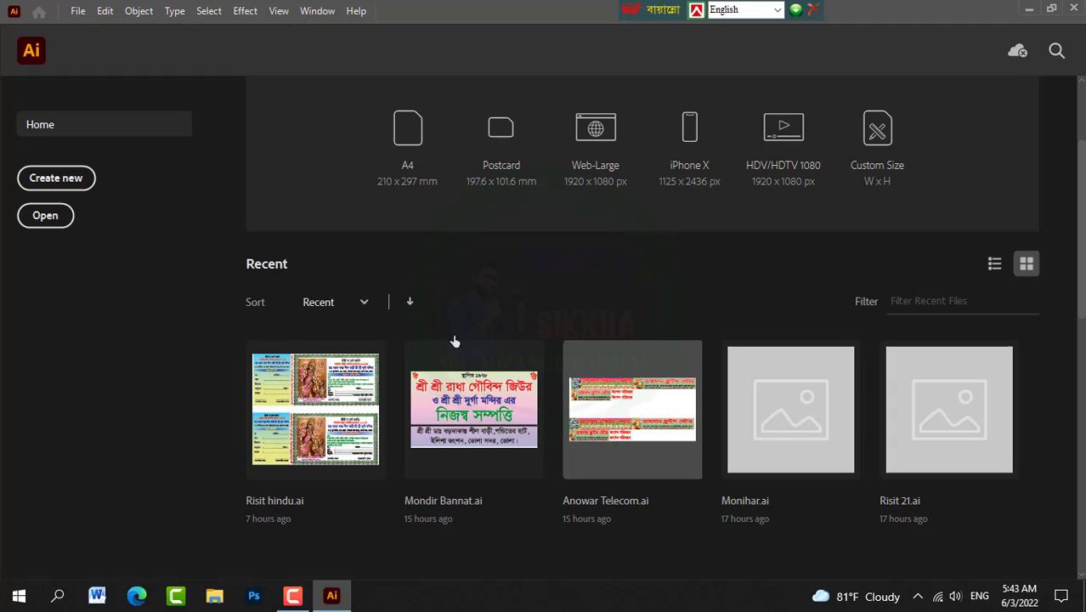
left_click(624, 425)
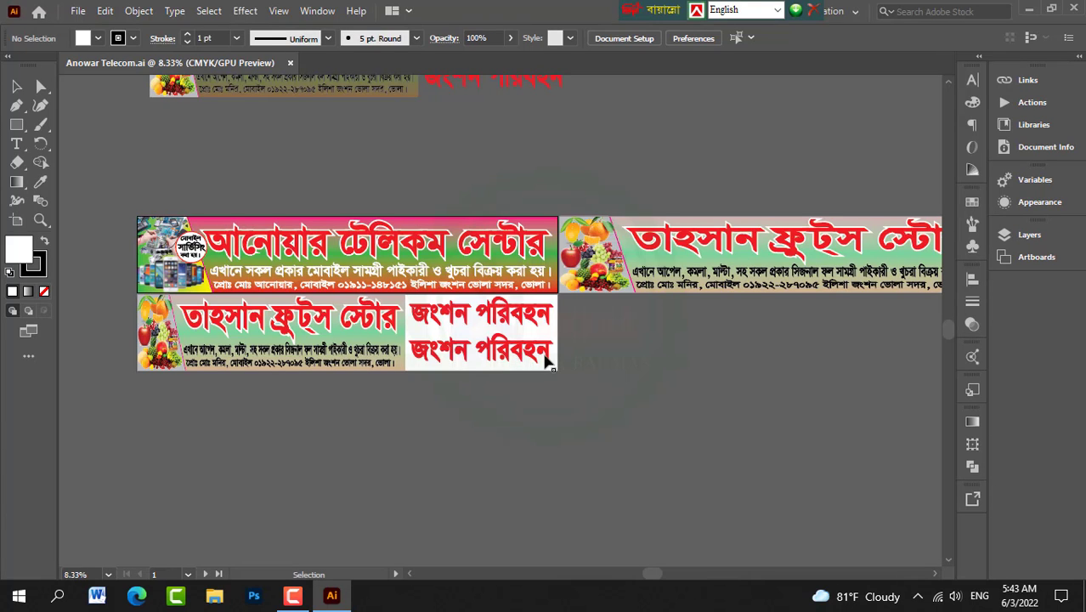
scroll(561, 369, "up", 1)
left_click_drag(652, 577, 572, 574)
scroll(575, 352, "down", 1)
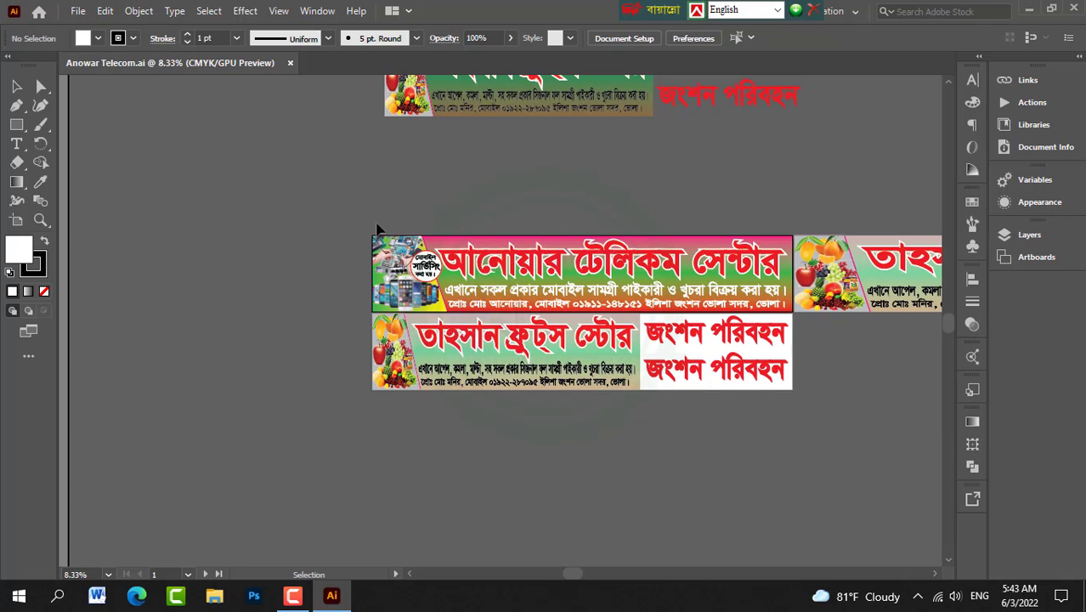
Step: Create a new landscape CMYK document 5 ft wide and 1 ft high
left_click(77, 11)
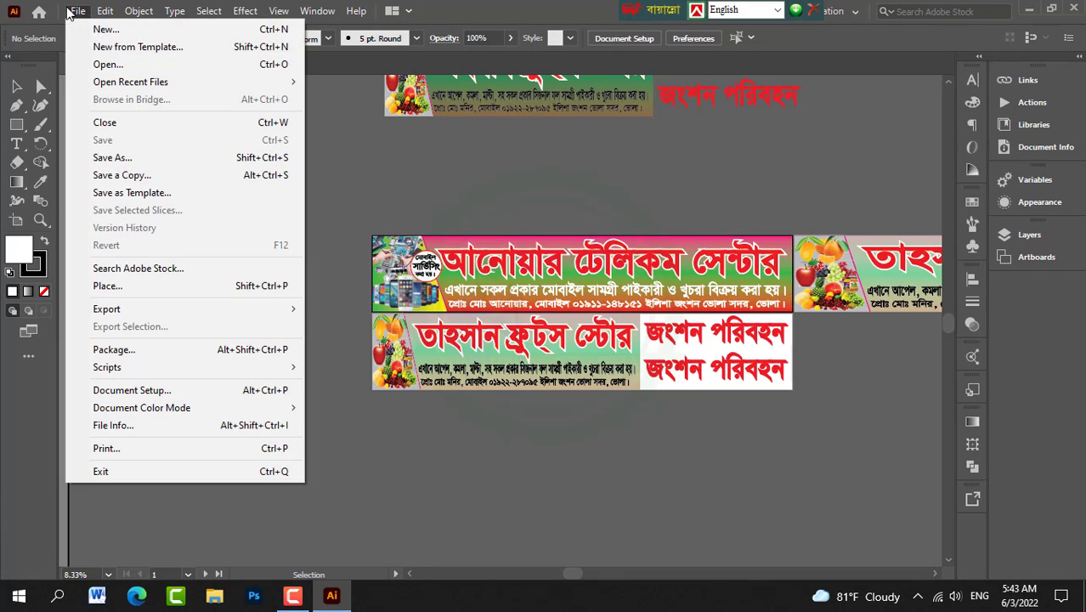
left_click(105, 30)
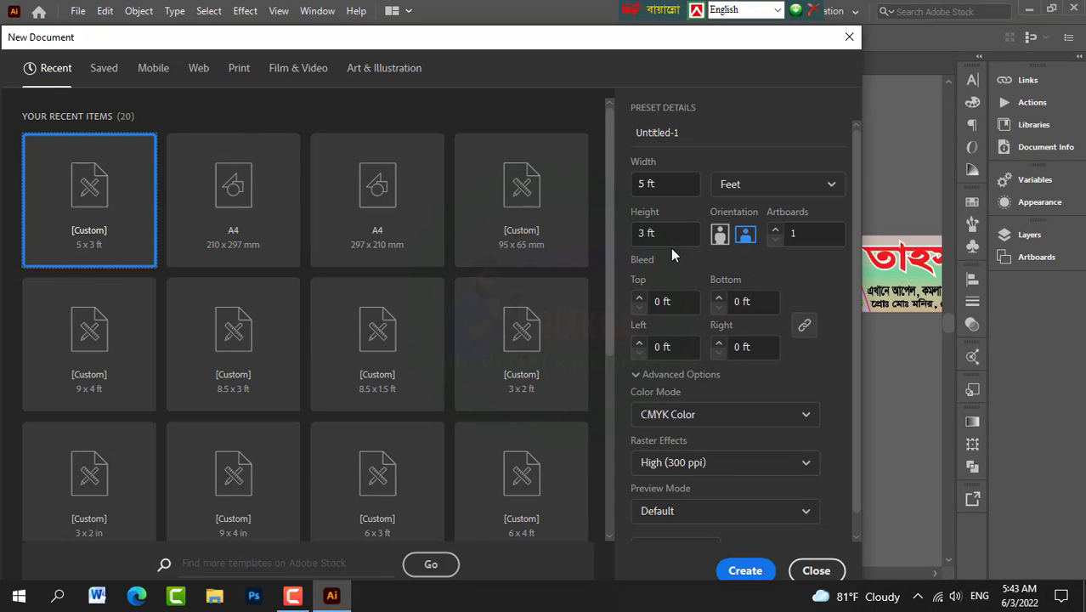
left_click(642, 183)
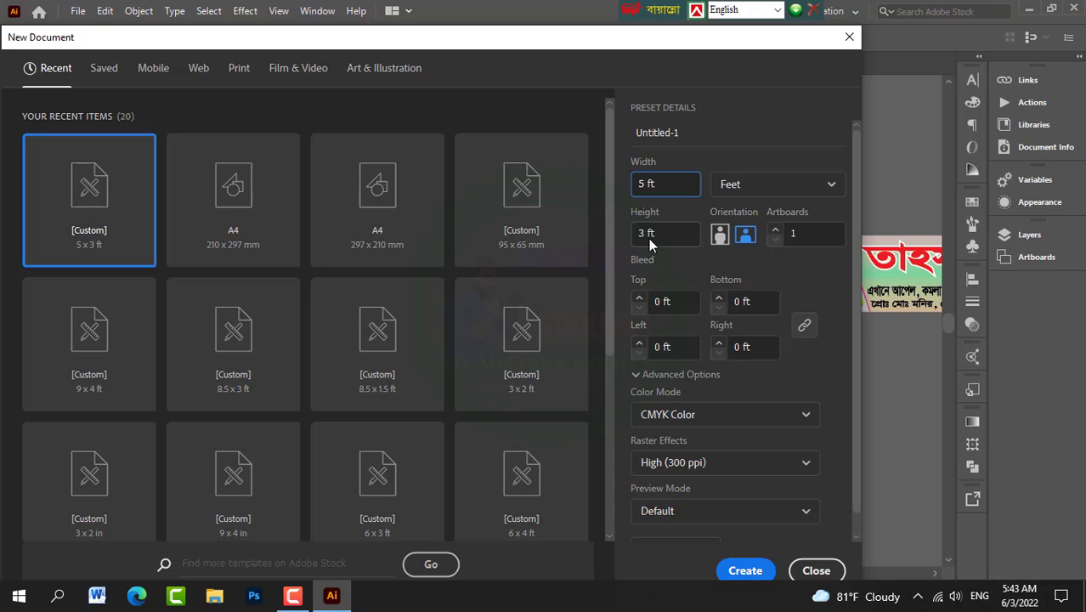
left_click(644, 233)
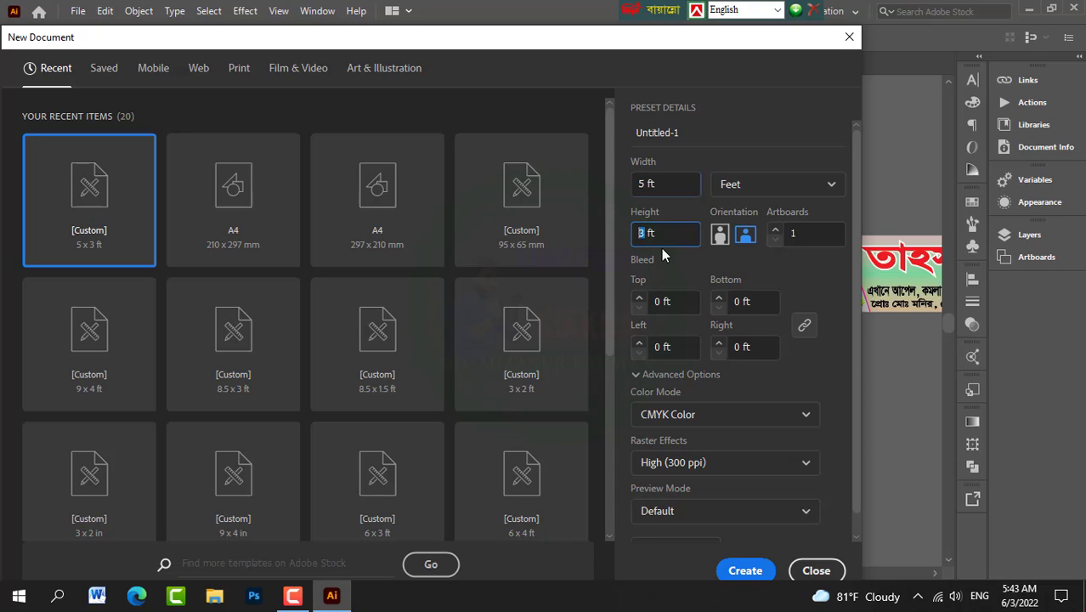
type("1")
left_click(757, 577)
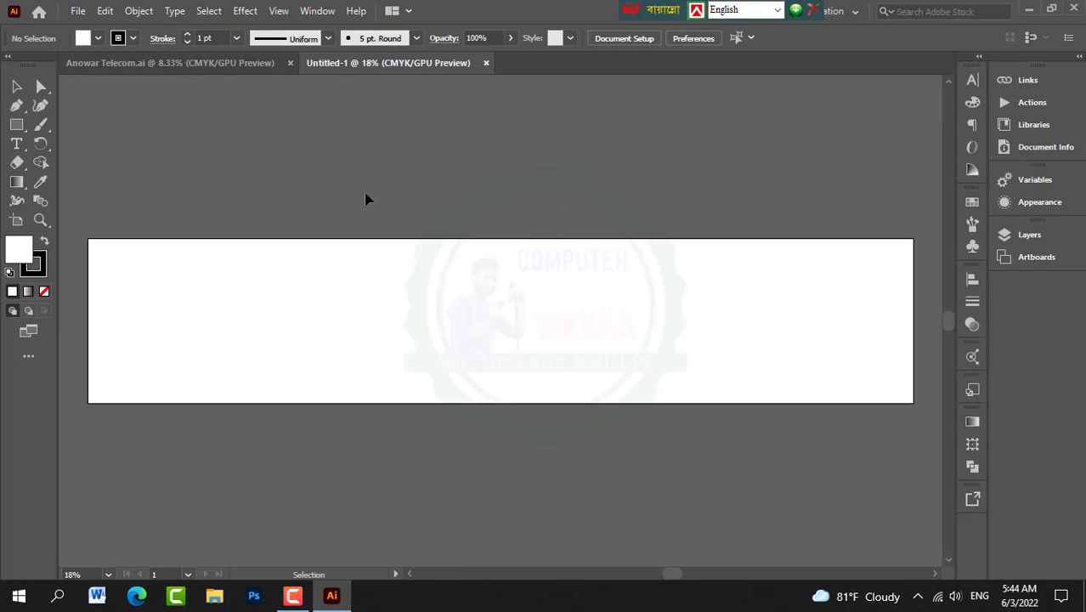
Step: Copy the mobile shop banner from Anowar Telecom.ai into the new document and place it just above the artboard
left_click(234, 62)
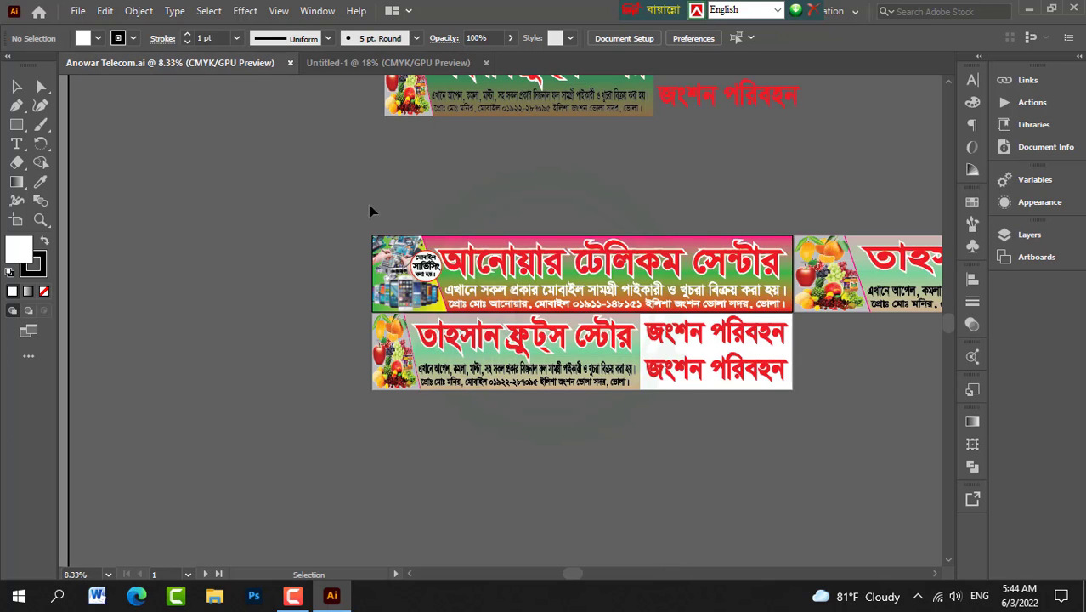
left_click(139, 10)
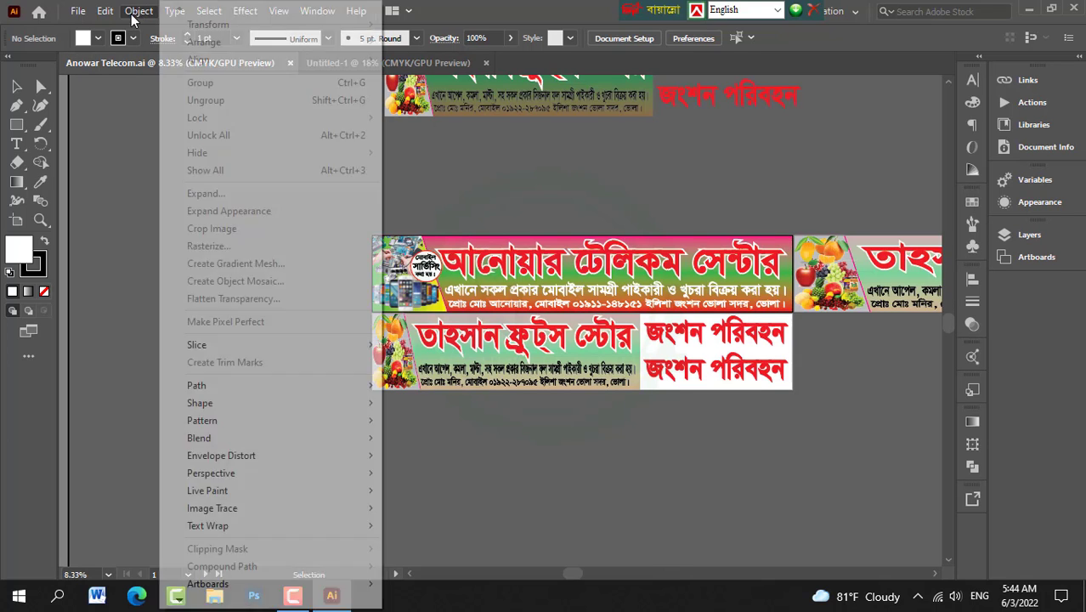
left_click(538, 157)
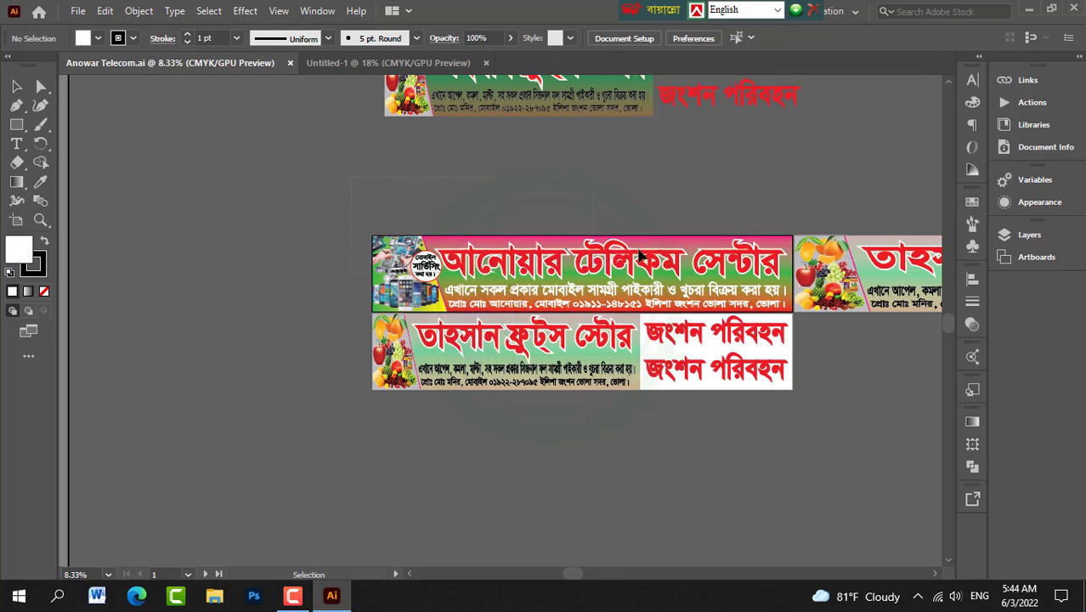
left_click_drag(729, 272, 790, 314)
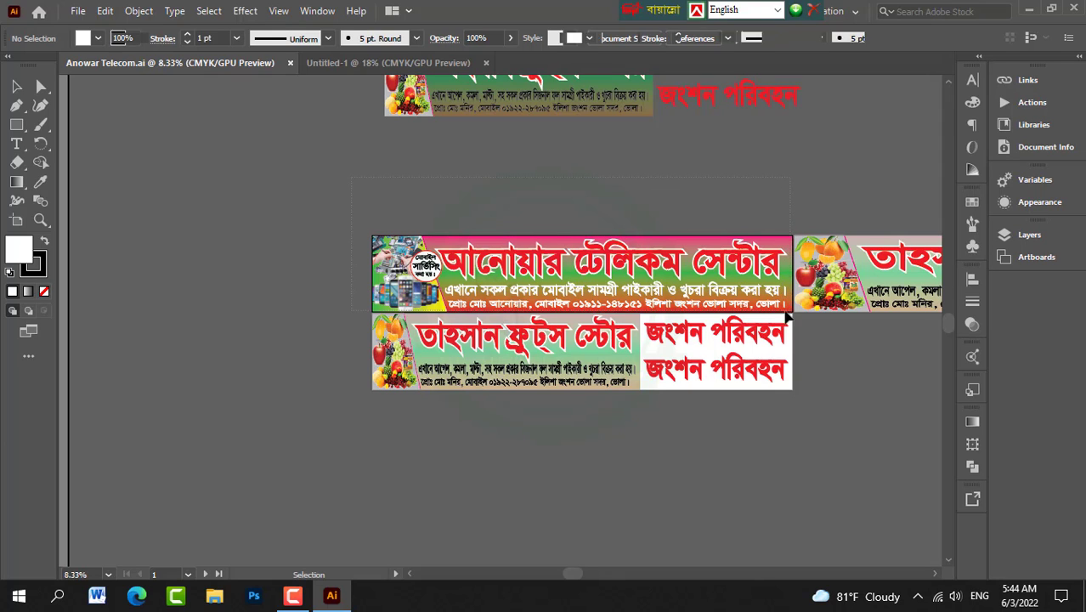
mouse_move(606, 262)
left_mouse_down()
mouse_move(600, 146)
mouse_move(605, 266)
left_mouse_up()
scroll(476, 360, "up", 3)
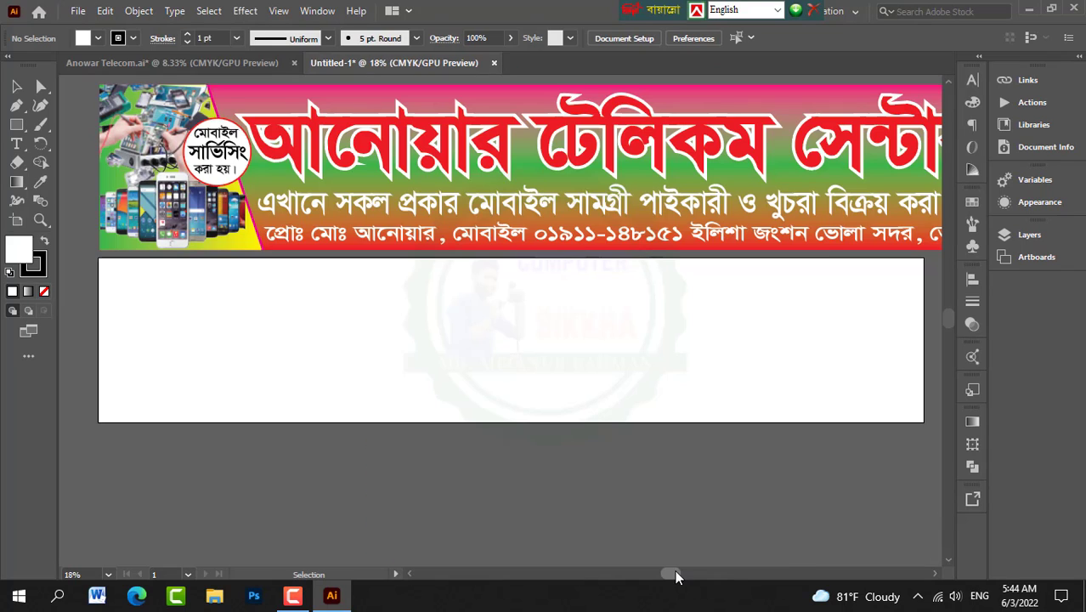
left_click_drag(674, 570, 675, 571)
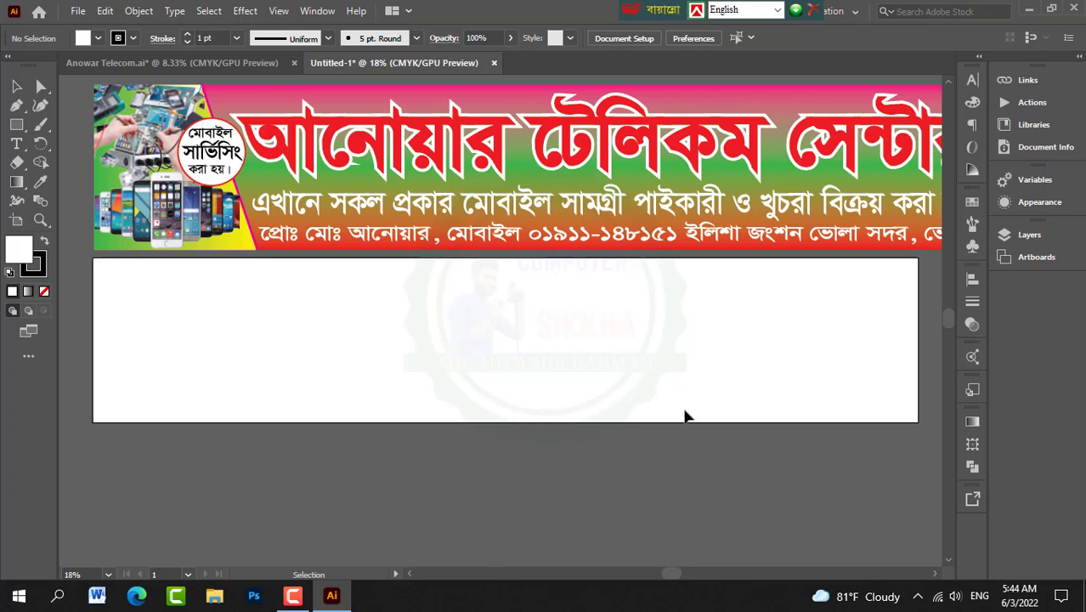
Step: Draw a white rectangle covering the whole artboard and remove its stroke
left_click(16, 124)
left_click_drag(93, 259, 916, 421)
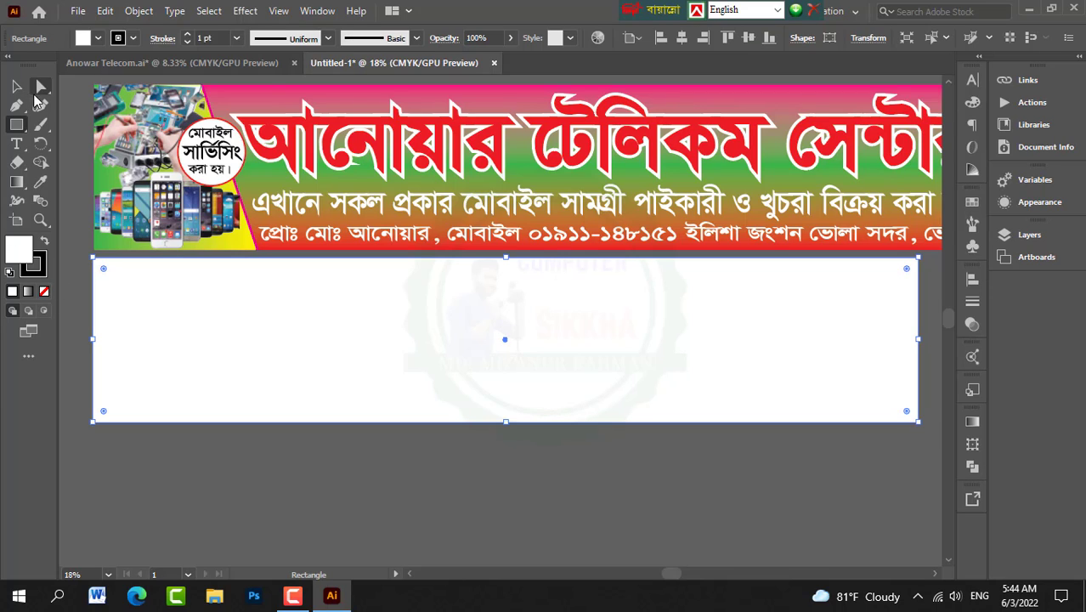
left_click(99, 39)
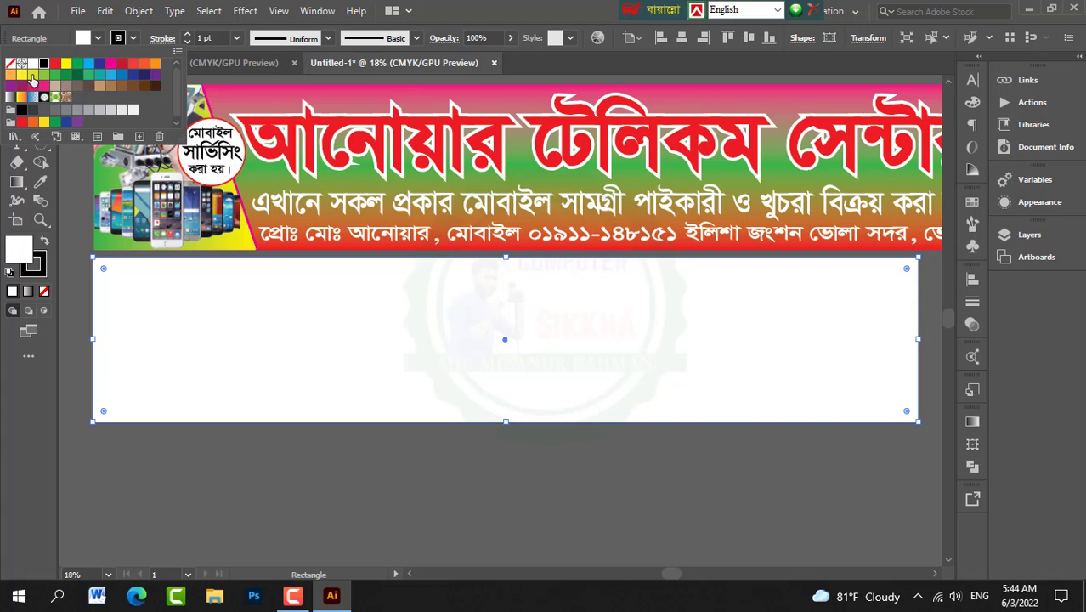
left_click(11, 63)
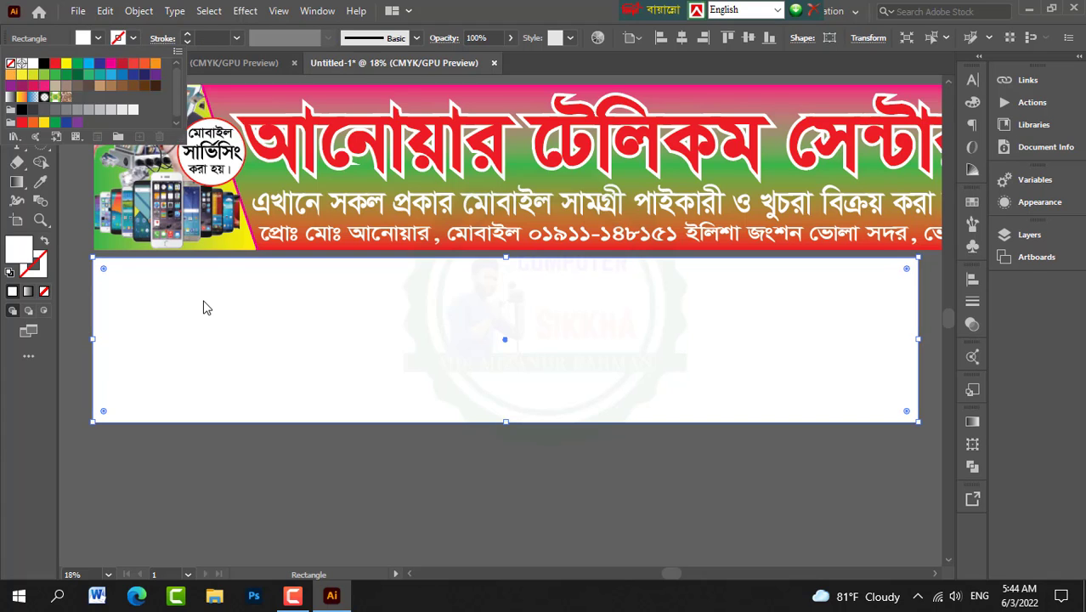
left_click(76, 311)
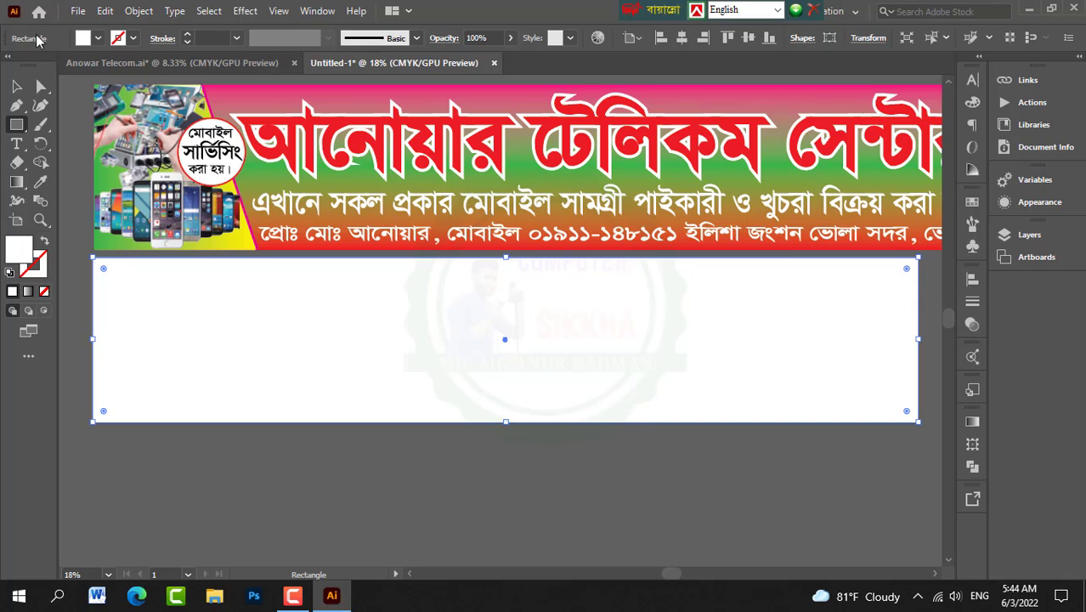
left_click(16, 86)
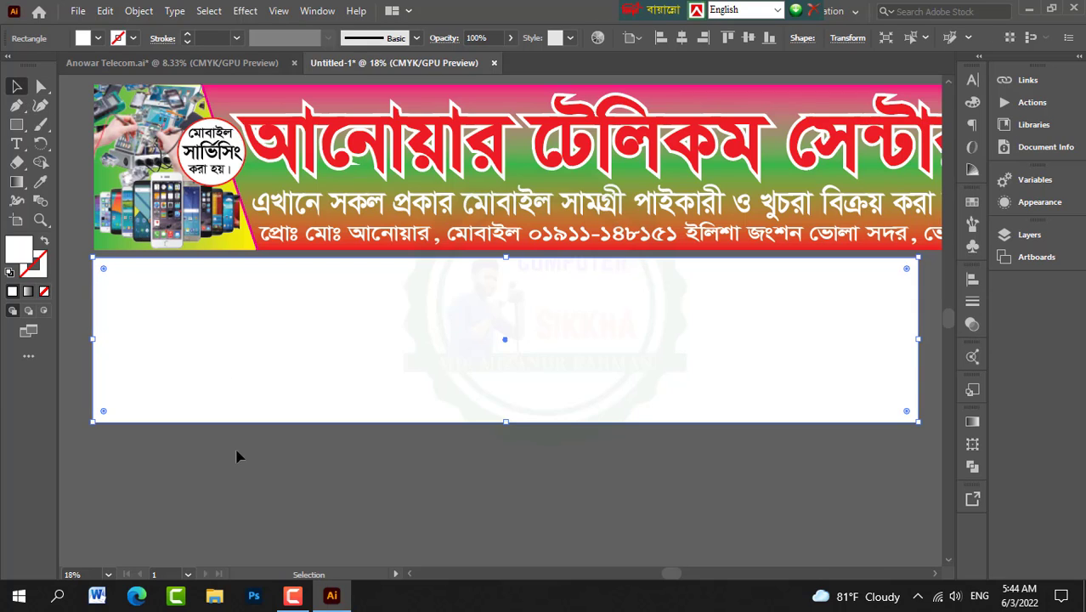
left_click(361, 437)
left_click(339, 365)
left_click(974, 422)
left_click(618, 480)
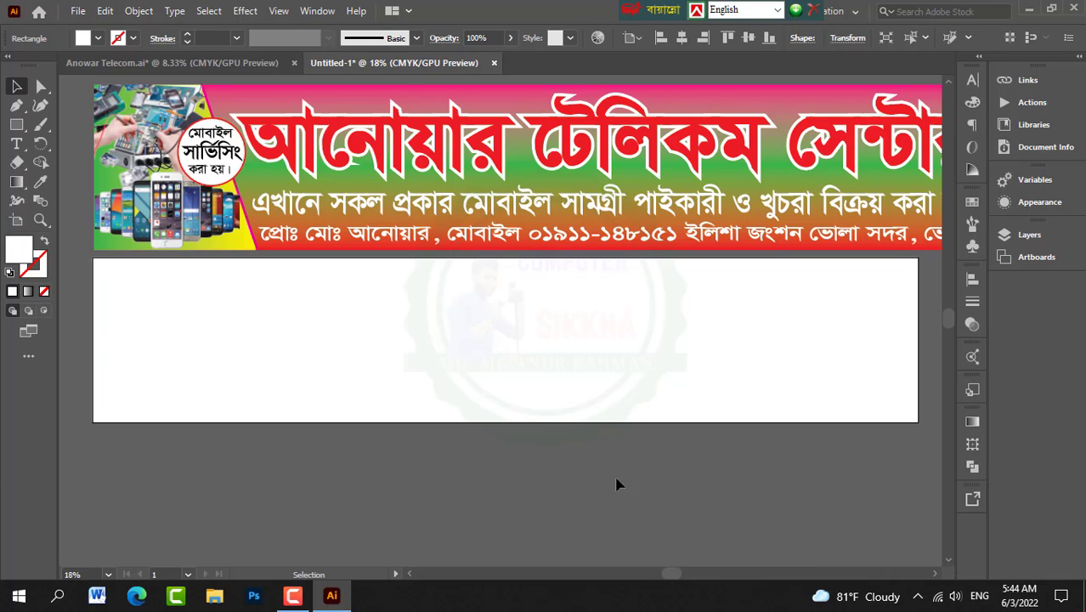
Step: Fill the artboard rectangle with a linear gradient and add a green middle stop (C=85 M=10 Y=100 K=10) at about 51%
left_click(259, 369)
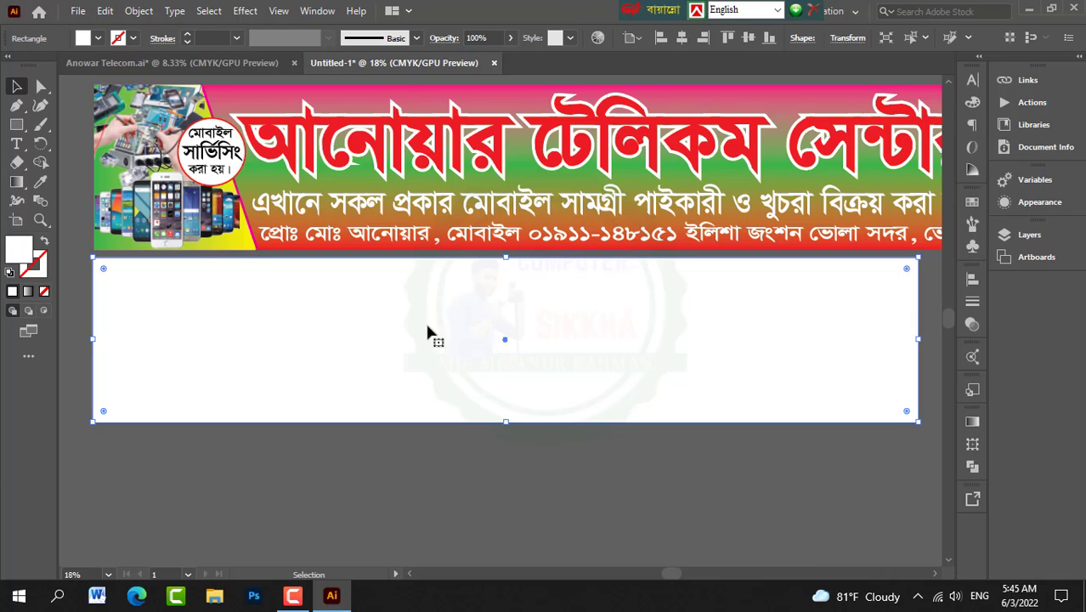
left_click(28, 291)
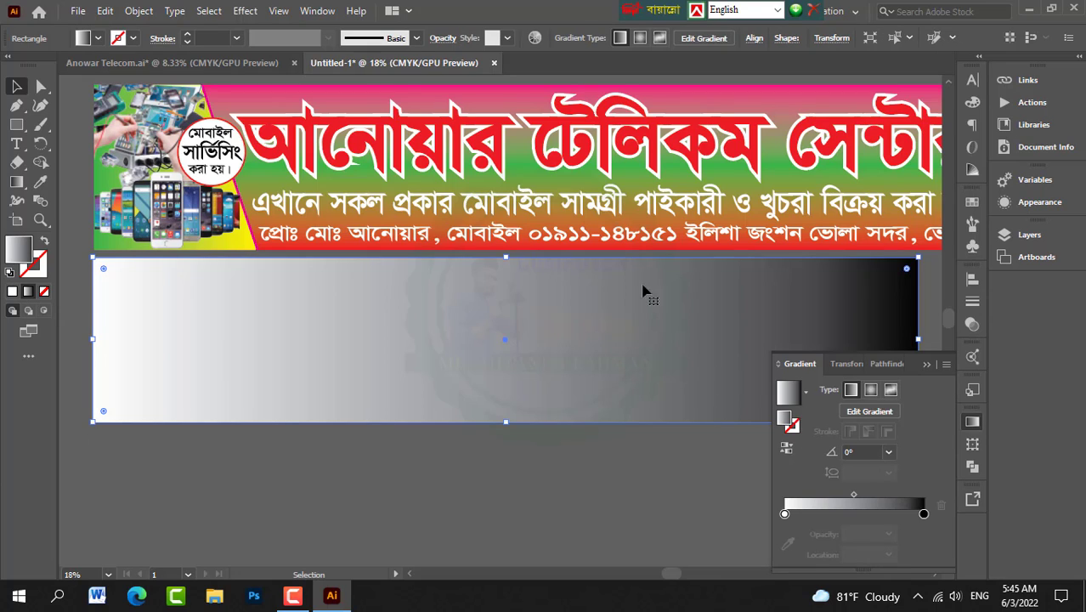
left_click(855, 515)
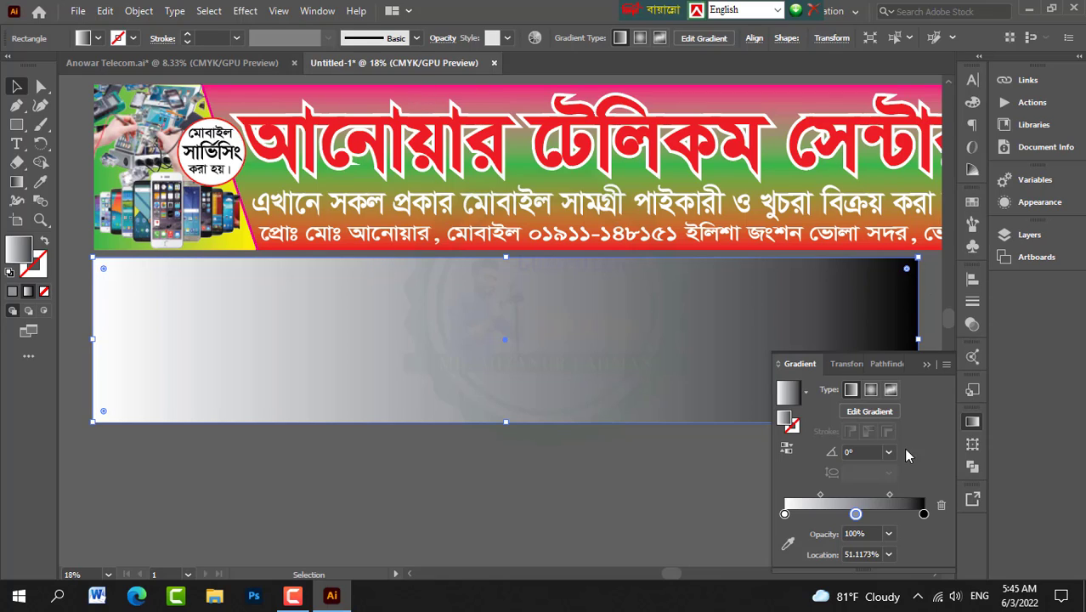
double_click(857, 515)
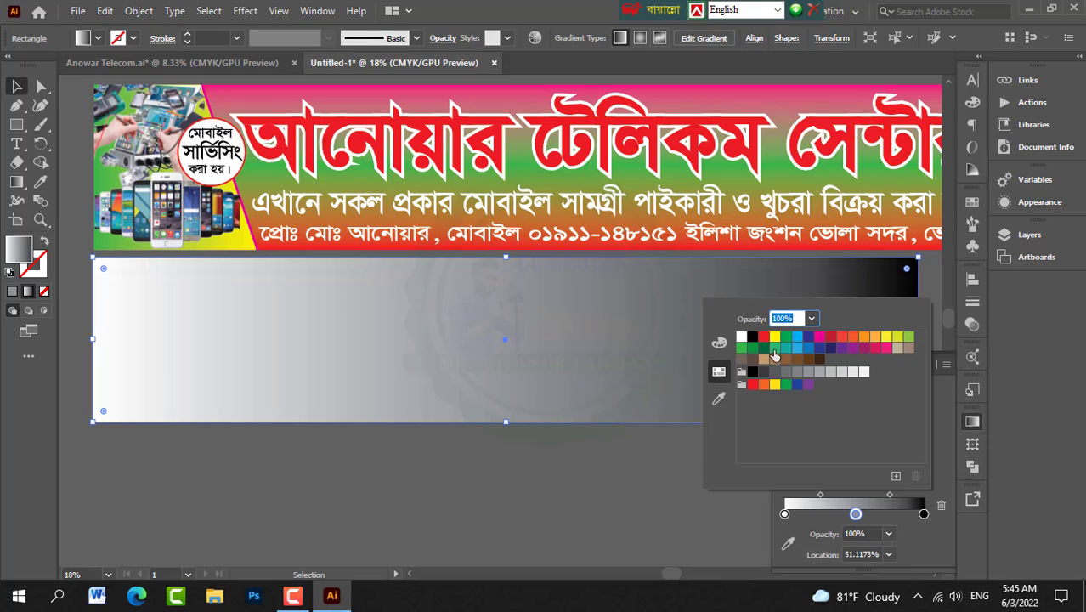
left_click(753, 348)
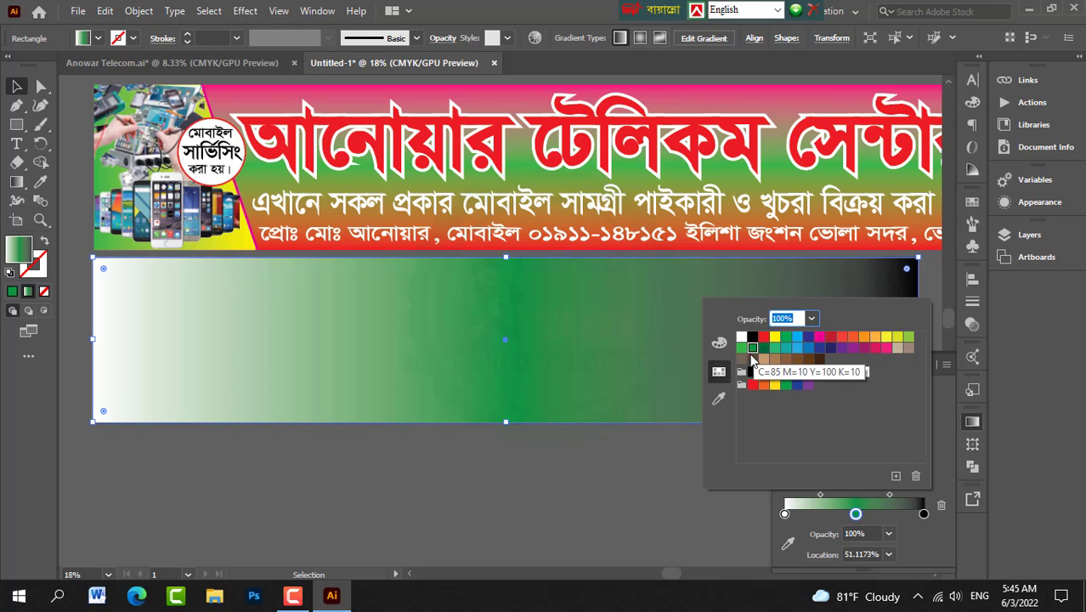
Step: Colour the gradient's end stop at 100% magenta and its start stop at 0% red
double_click(925, 515)
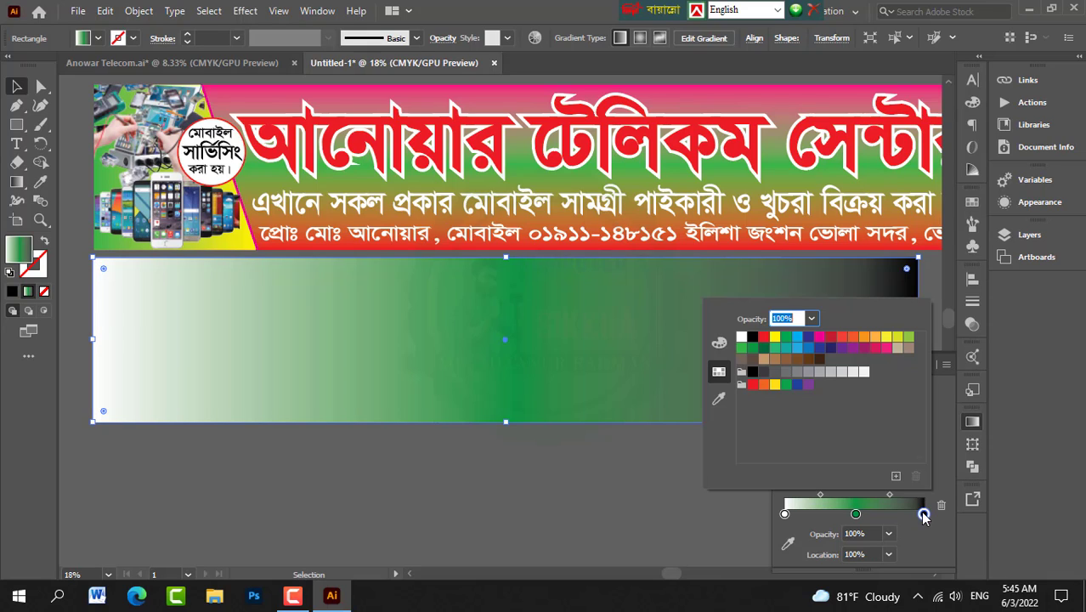
left_click(820, 339)
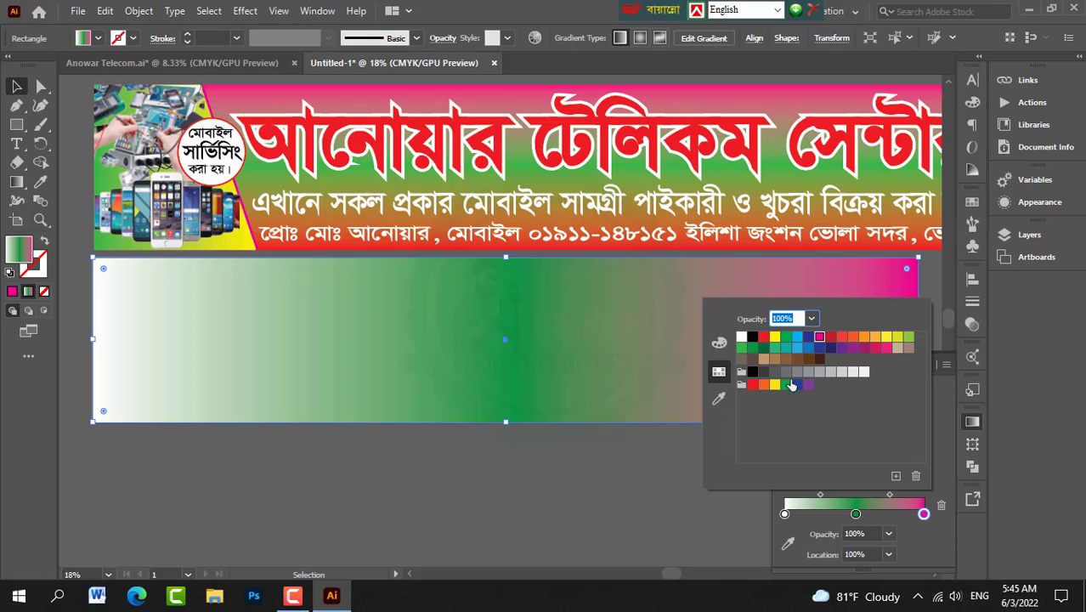
double_click(785, 516)
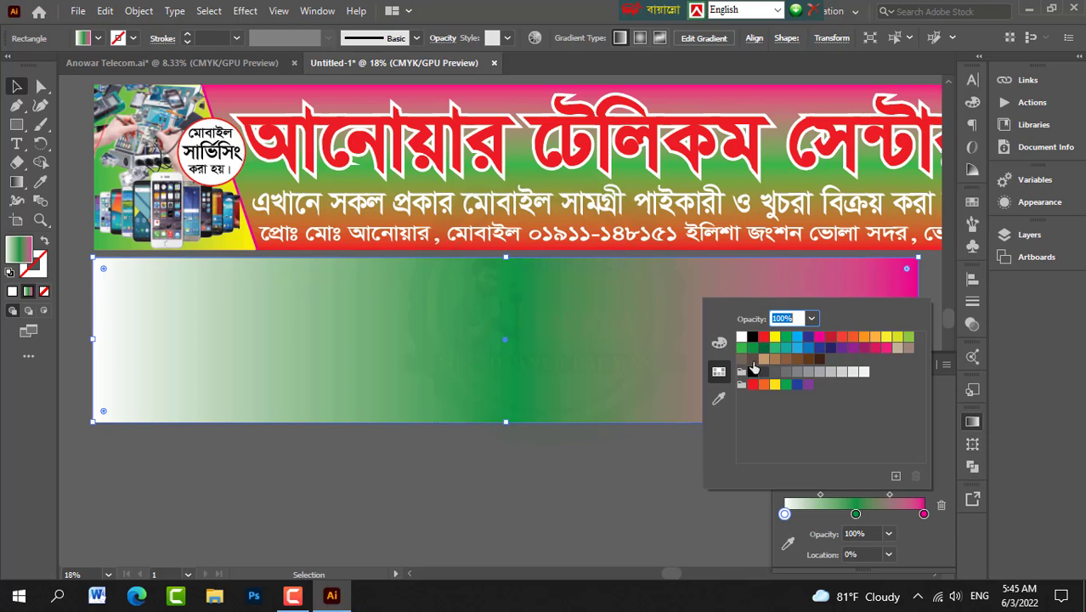
left_click(763, 337)
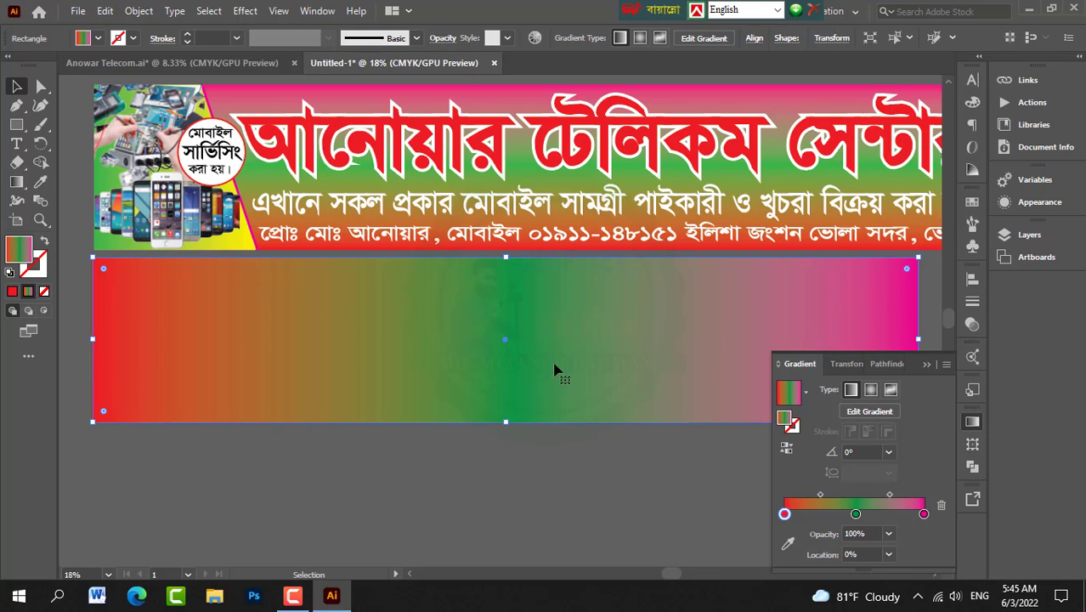
Step: Set the rectangle's gradient angle to 90° so the colours run vertically
left_click(846, 451)
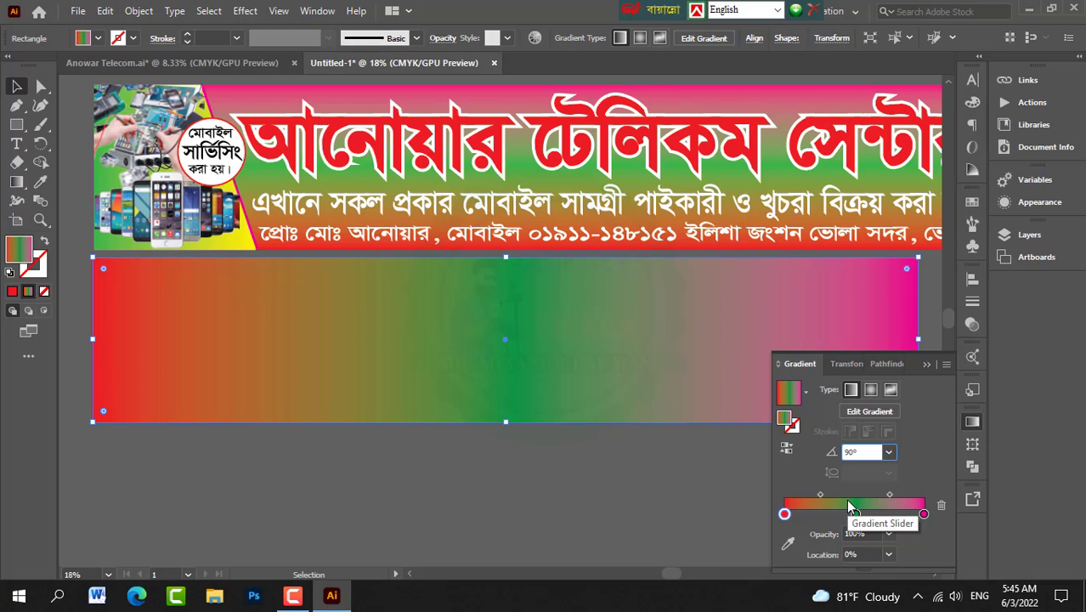
left_click(854, 510)
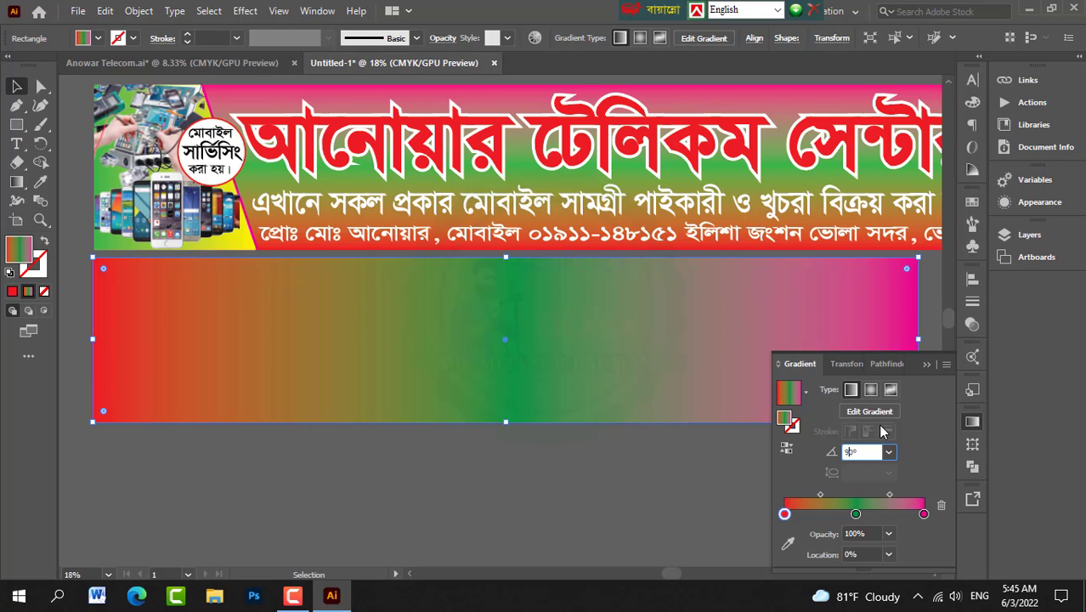
key("Return")
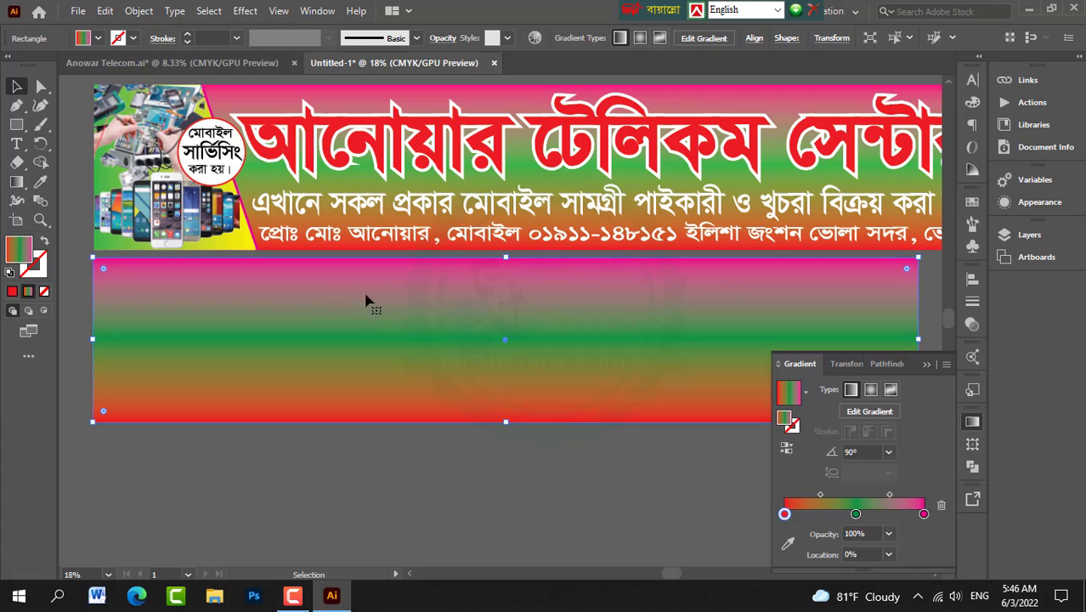
left_click(926, 367)
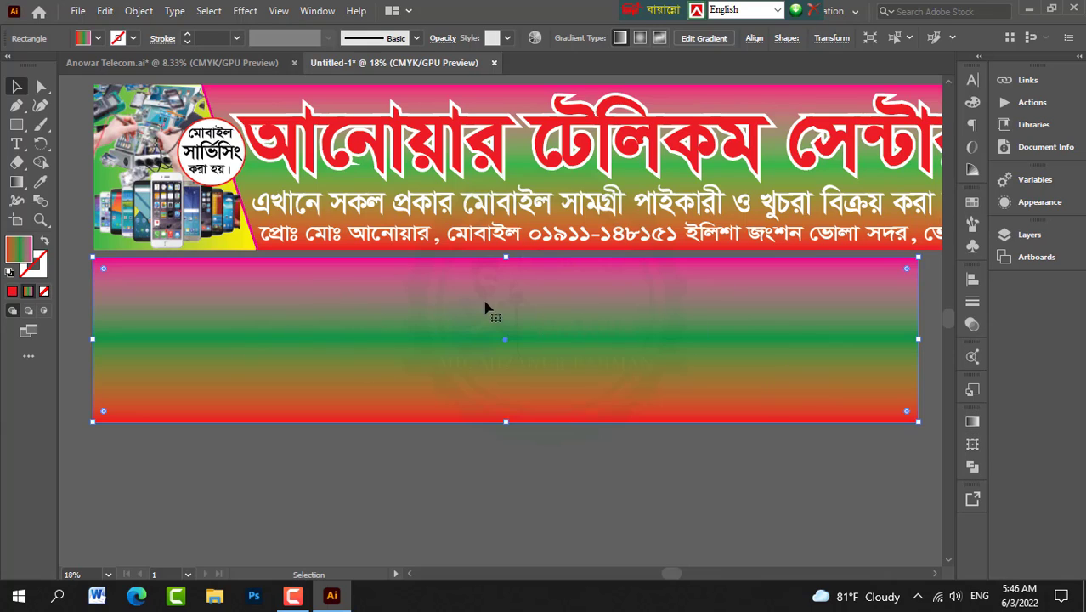
Step: Lower the gradient rectangle's opacity to 70% and deselect it
left_click(605, 507)
left_click(592, 351)
left_click(442, 38)
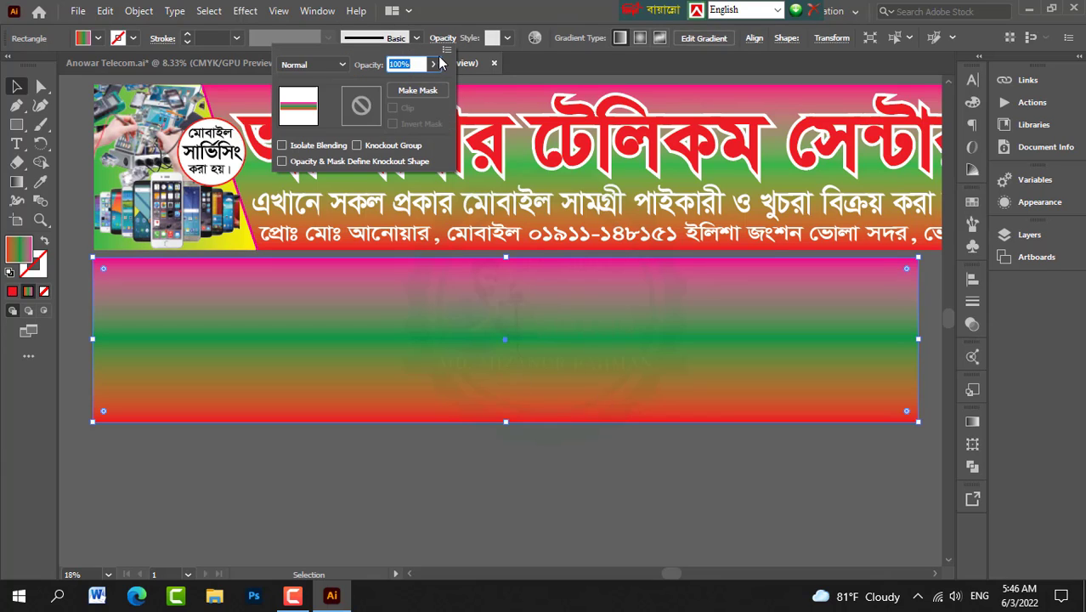
left_click(434, 65)
left_click_drag(432, 86, 414, 94)
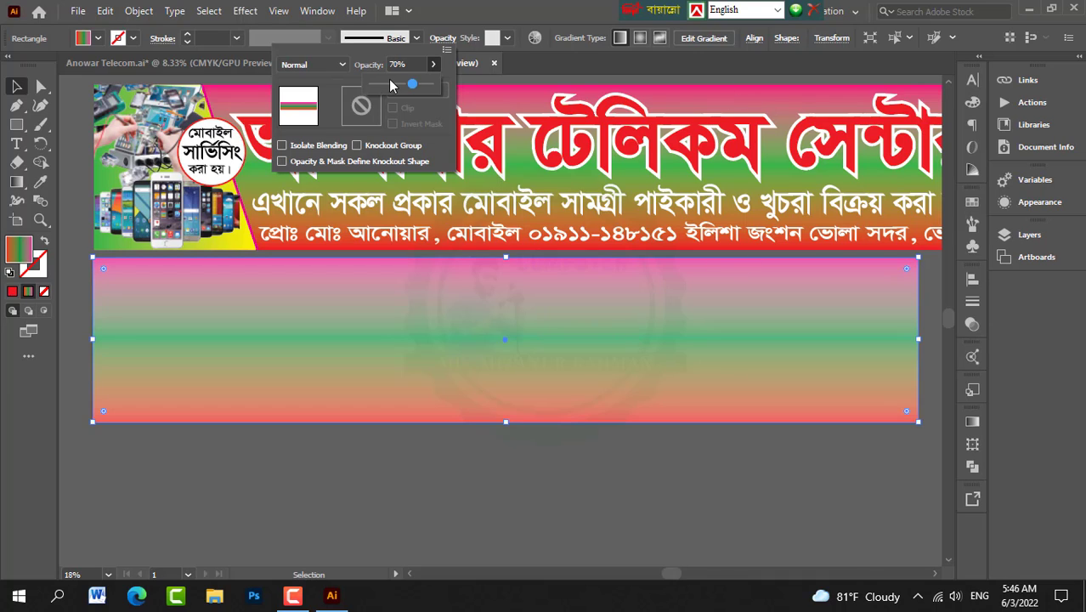
mouse_move(415, 85)
left_mouse_down()
mouse_move(452, 94)
mouse_move(408, 93)
left_mouse_up()
left_click(477, 456)
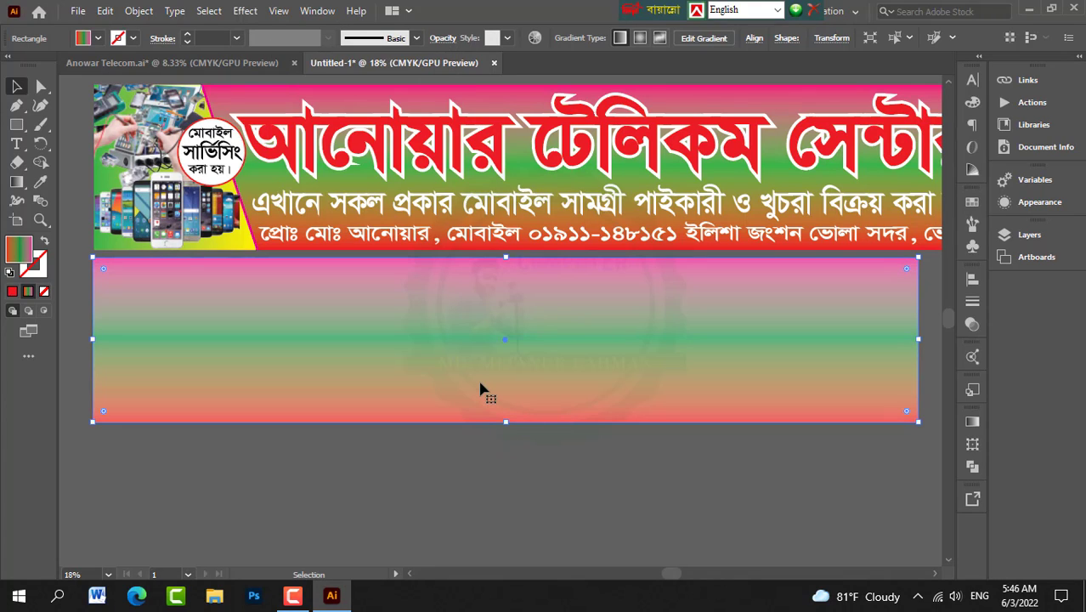
key("ctrl+c")
key("ctrl+shift+a")
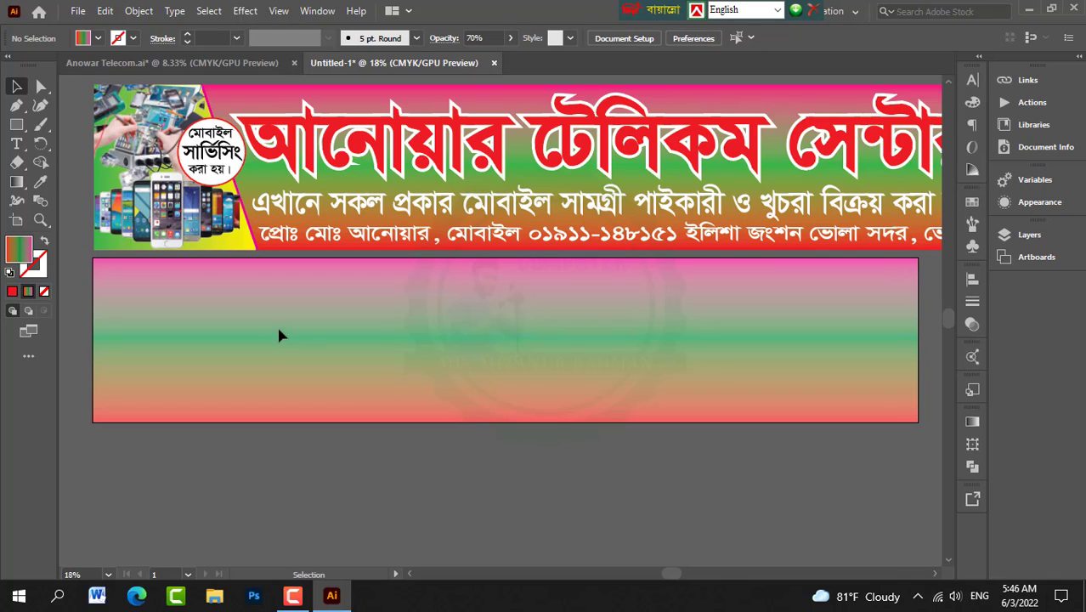
Step: Draw a closed four-sided panel with a slanted right edge over the banner's left end using the Pen tool, like the reference banner's picture panel
left_click(246, 249)
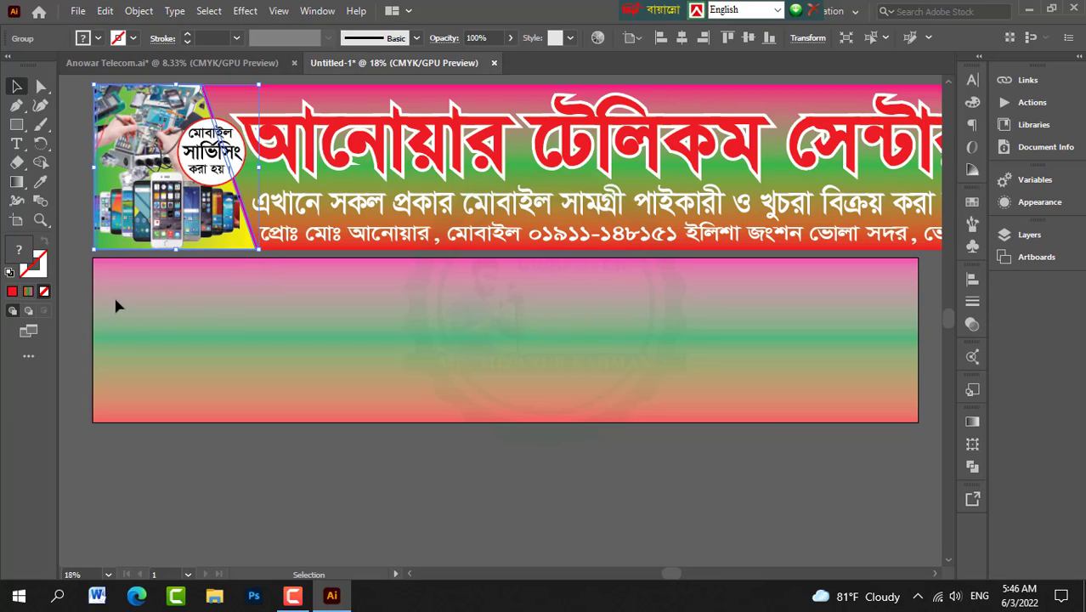
left_click(16, 104)
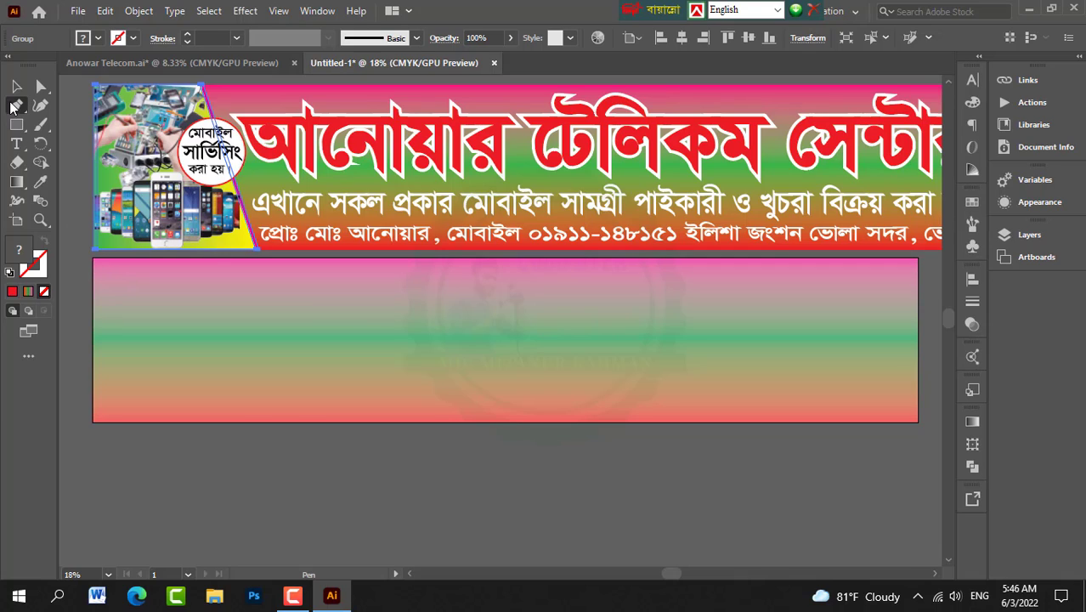
left_click(93, 258)
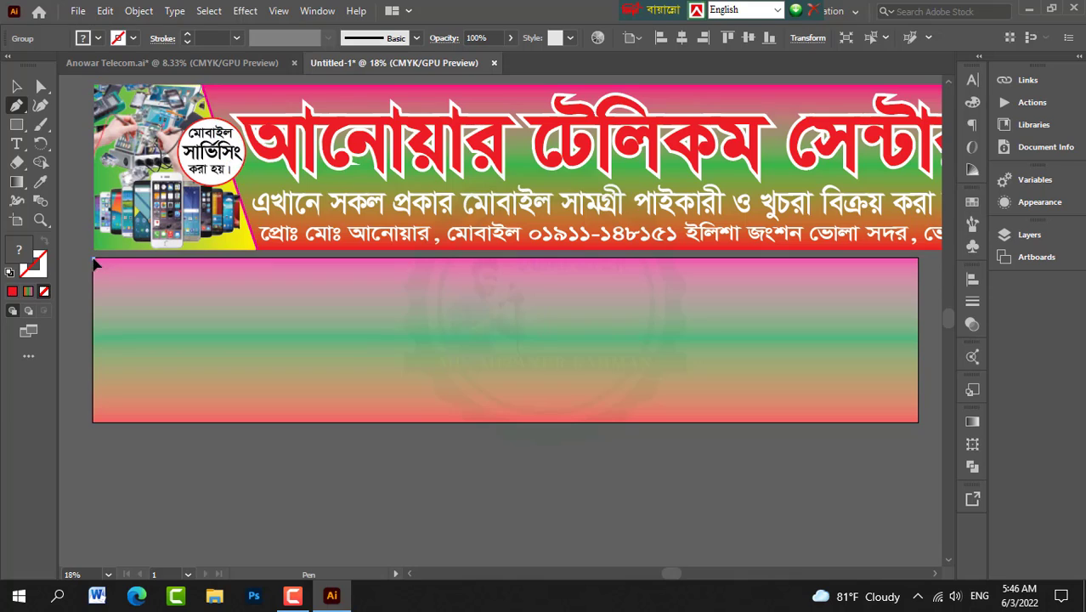
left_click(93, 421)
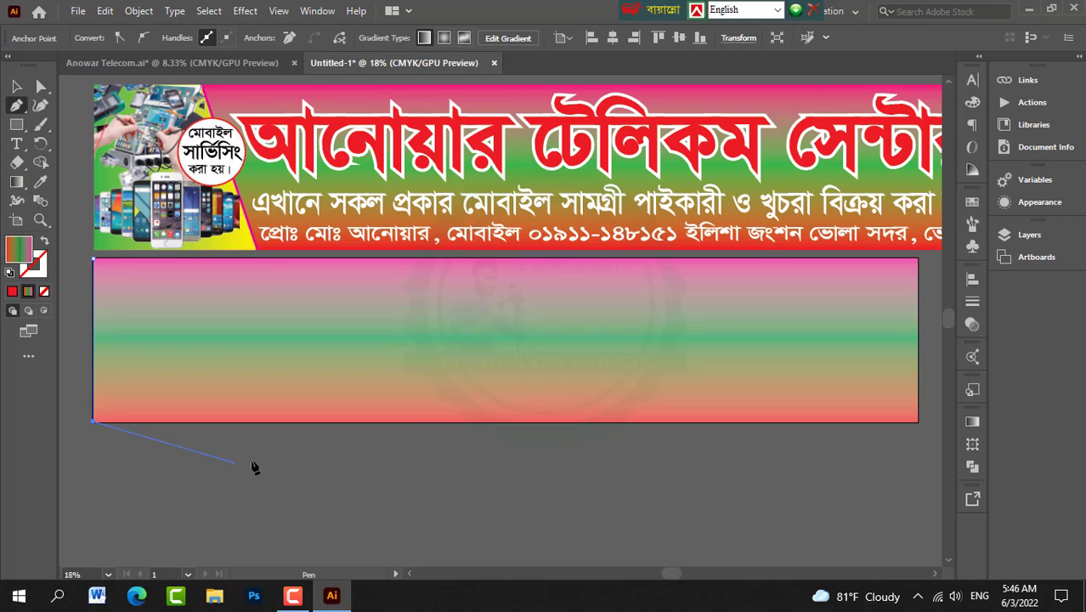
left_click(272, 422)
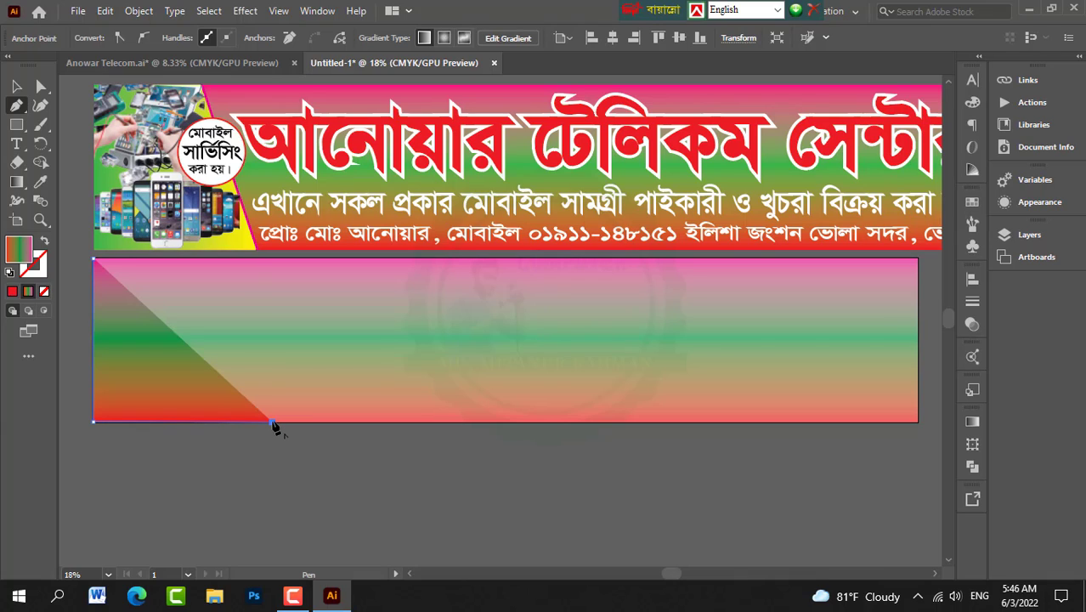
left_click(206, 259)
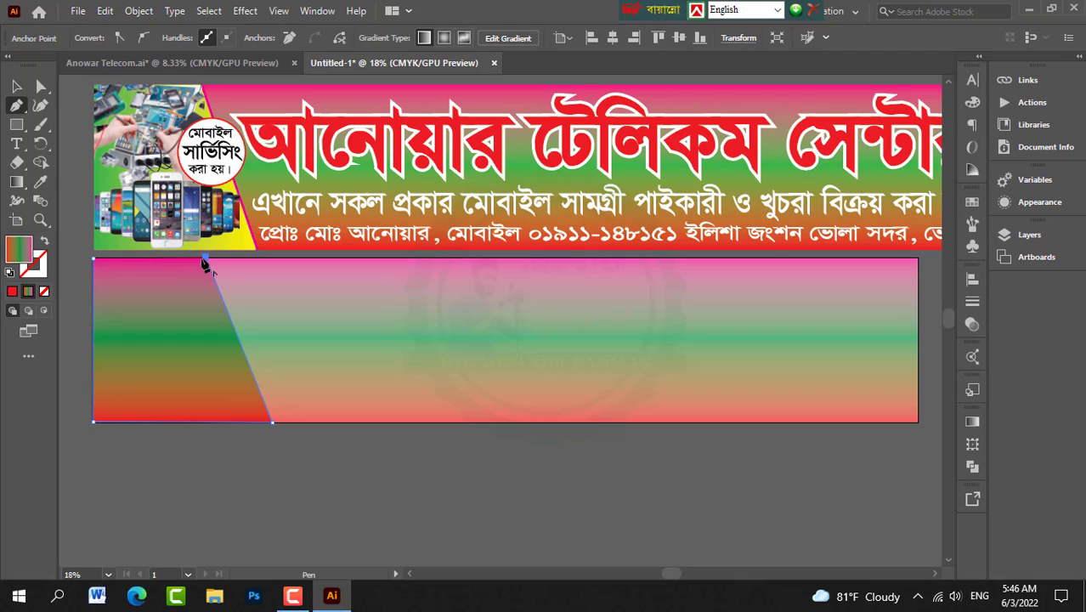
left_click(95, 259)
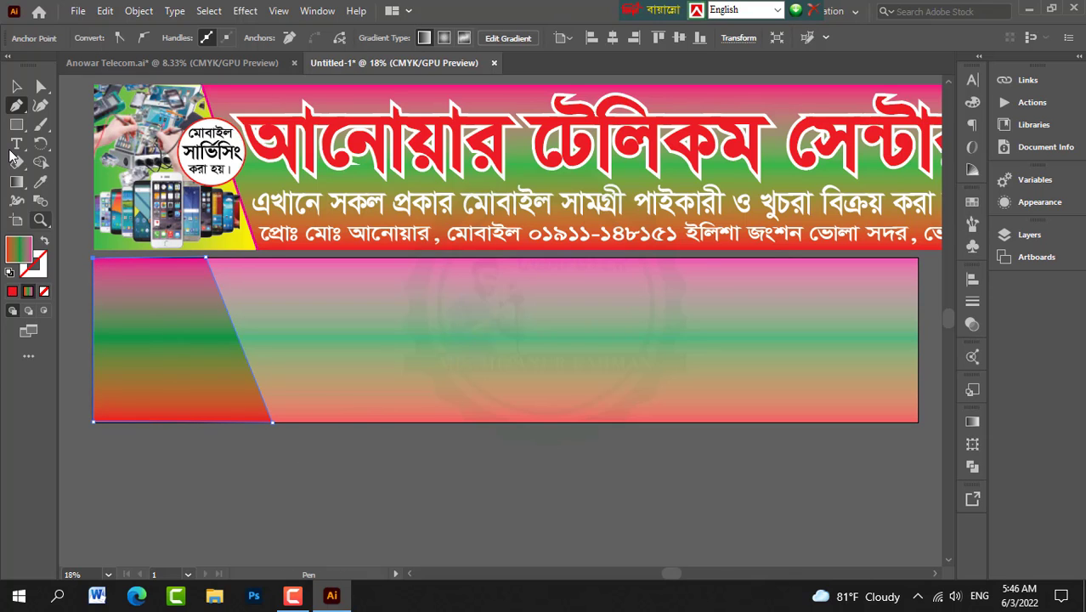
left_click(18, 87)
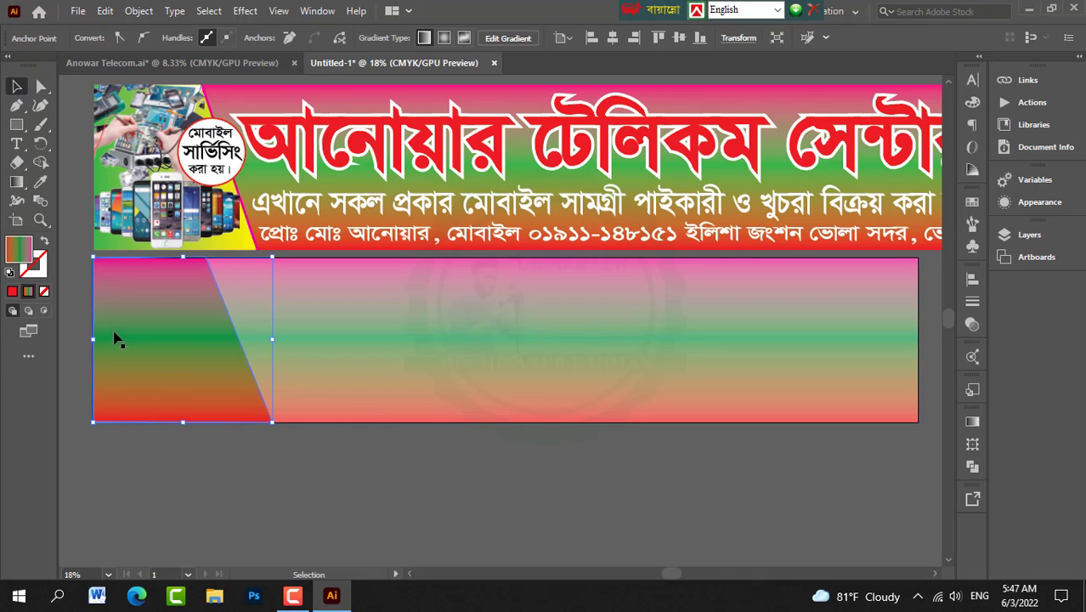
Step: Fill the slanted panel at the banner's left end with solid green, trying light green and yellow-green first
scroll(114, 333, "up", 7)
scroll(120, 310, "down", 6)
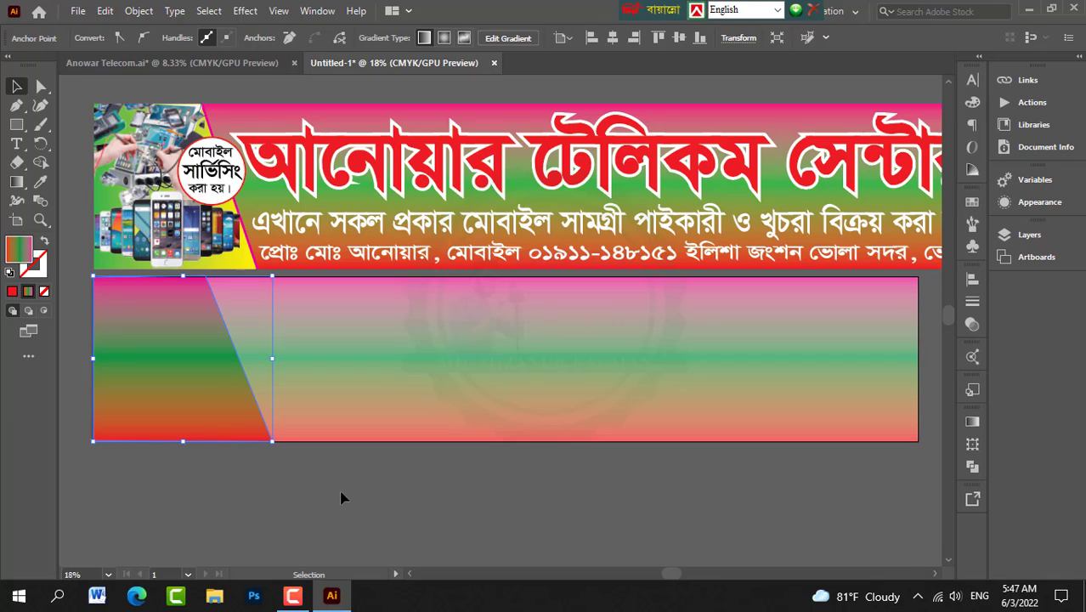
left_click(296, 465)
left_click(212, 409)
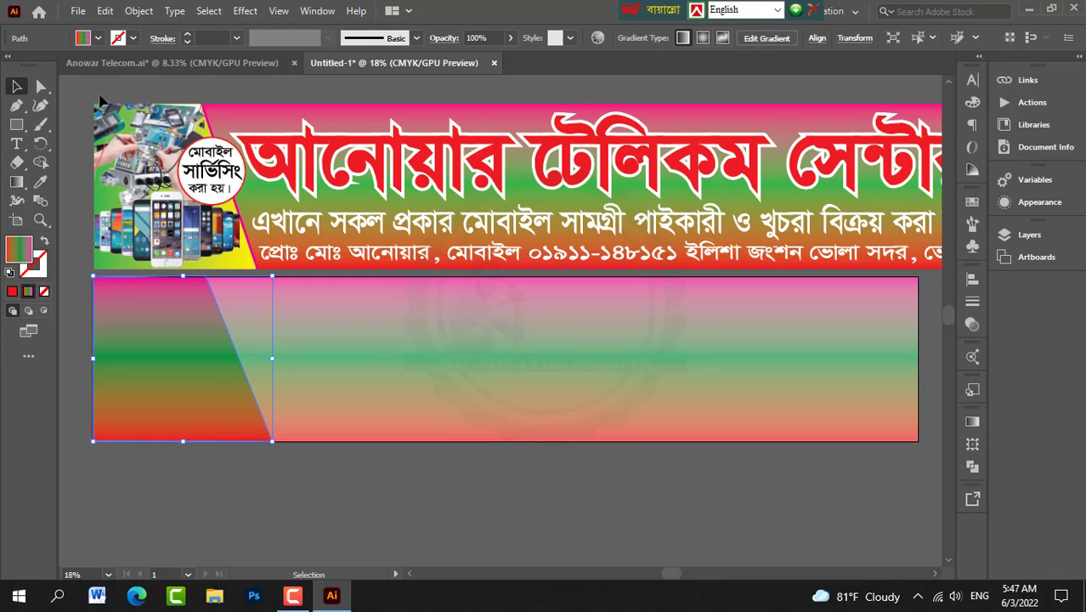
left_click(98, 38)
left_click(43, 78)
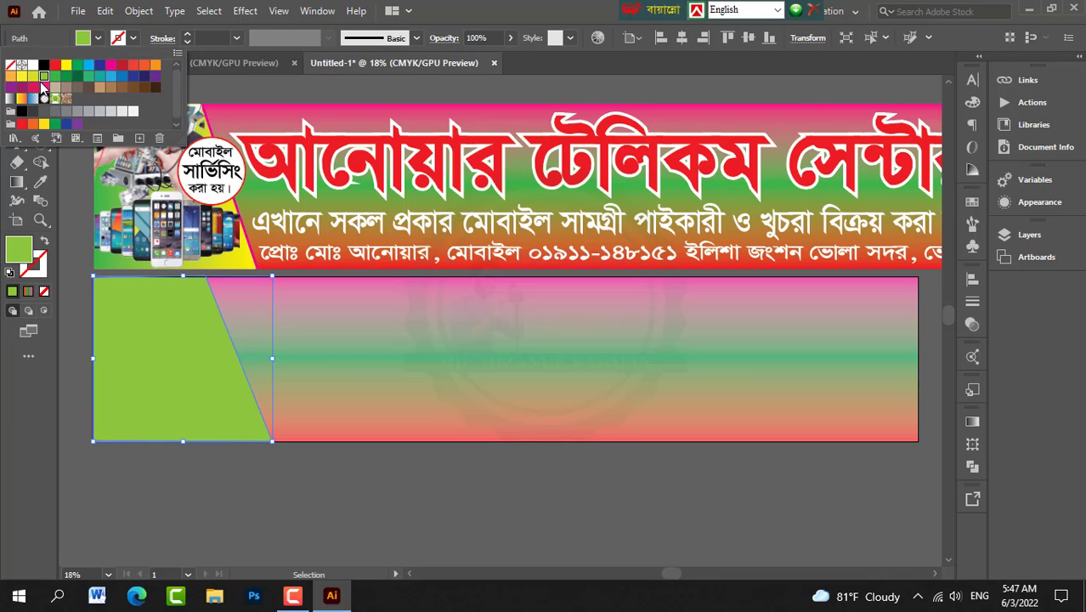
left_click(32, 76)
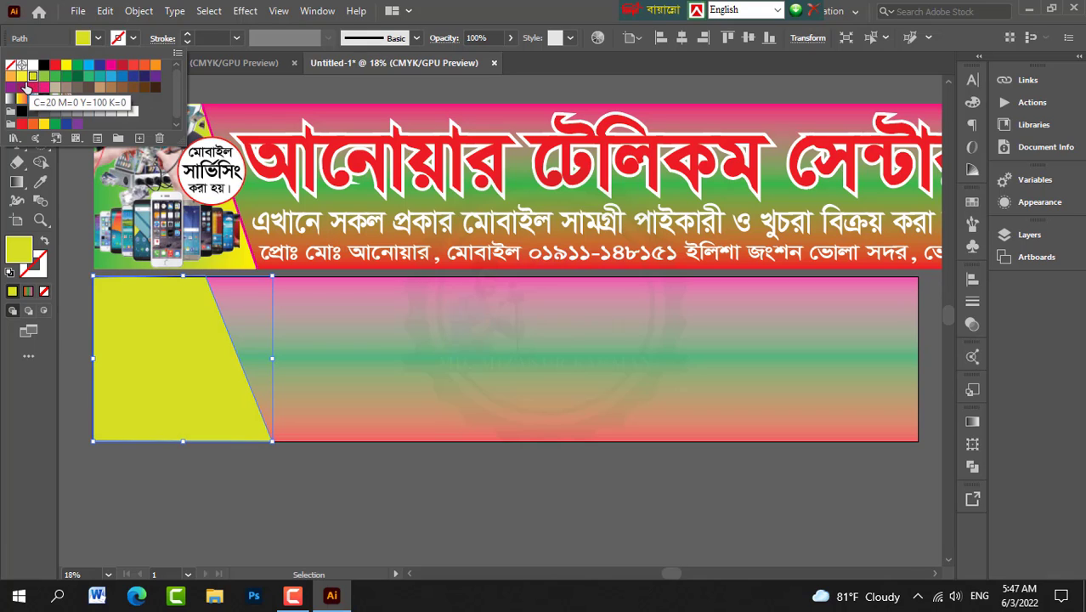
left_click(78, 66)
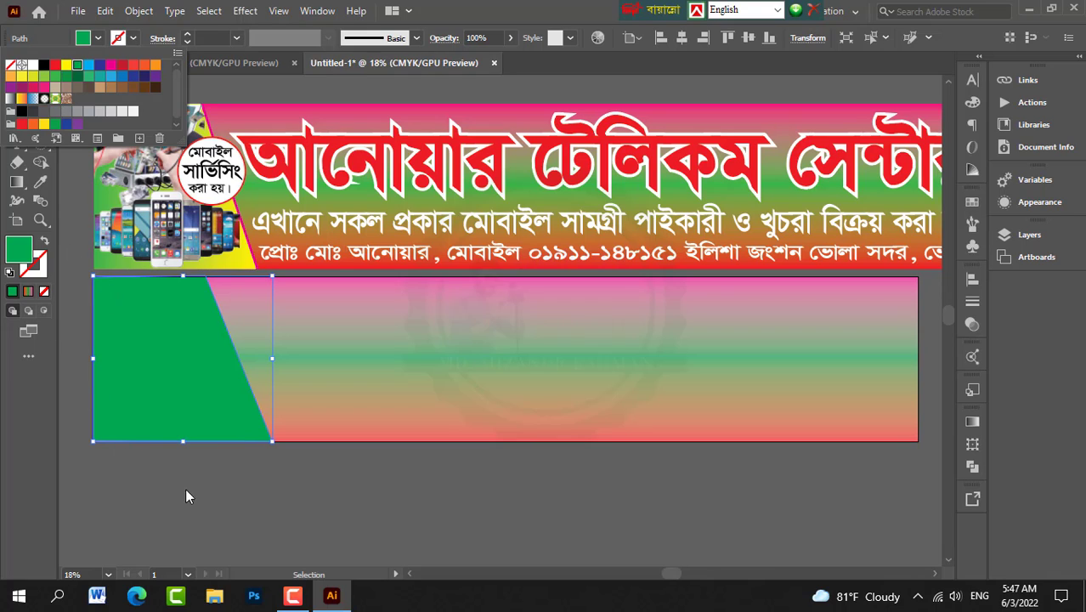
left_click(222, 503)
left_click(221, 503)
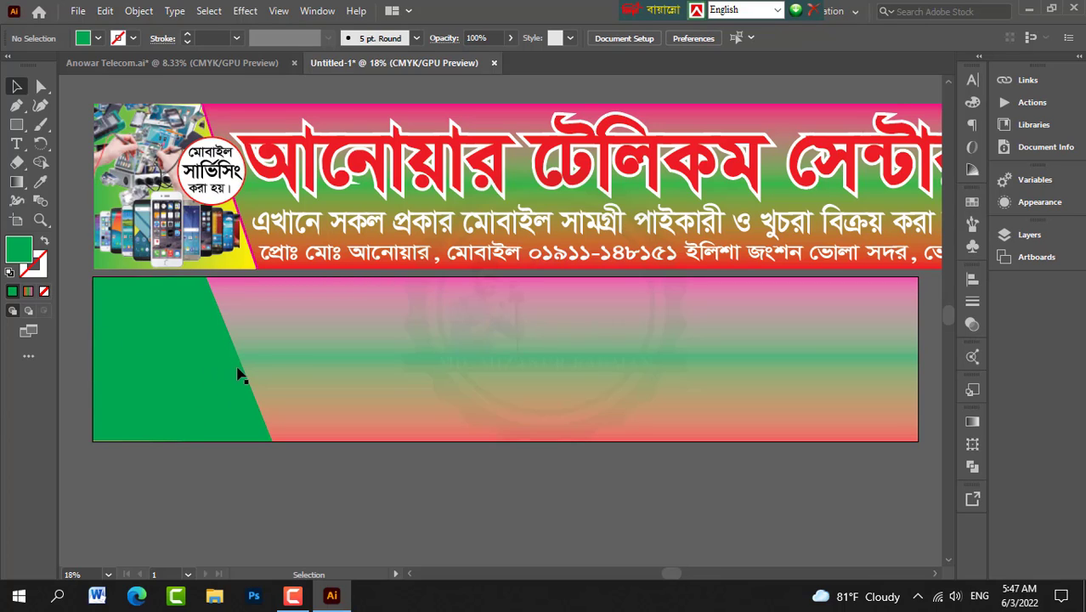
Step: Check the repair and phone pictures in the reference banner and minimize Illustrator to reach the desktop
left_click(157, 142)
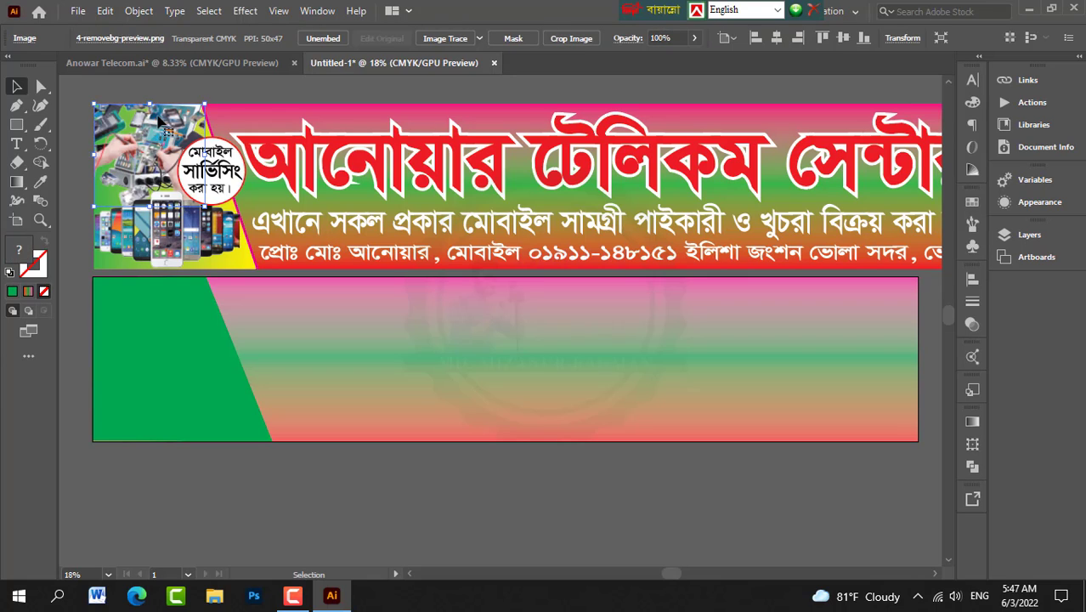
left_click(167, 245)
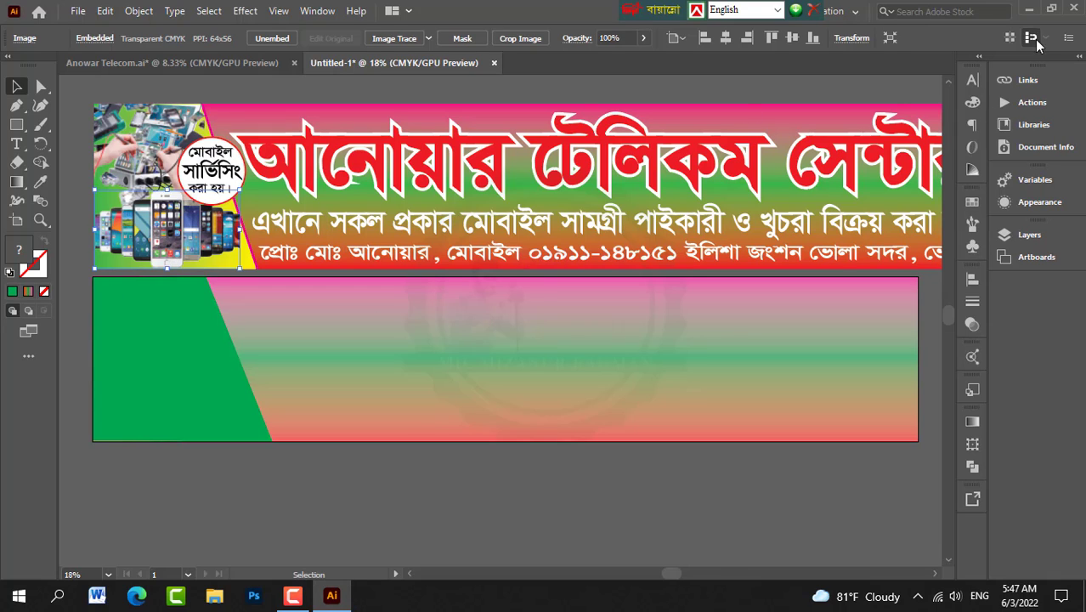
left_click(1029, 9)
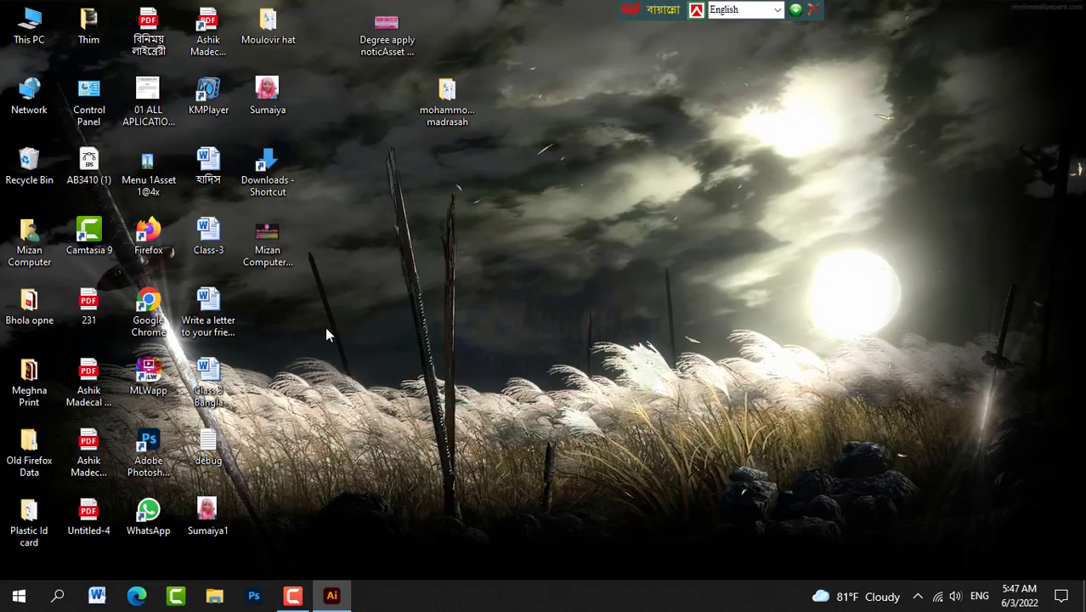
Step: Open Chrome and search Google for "mobile servicing pic png"
double_click(154, 309)
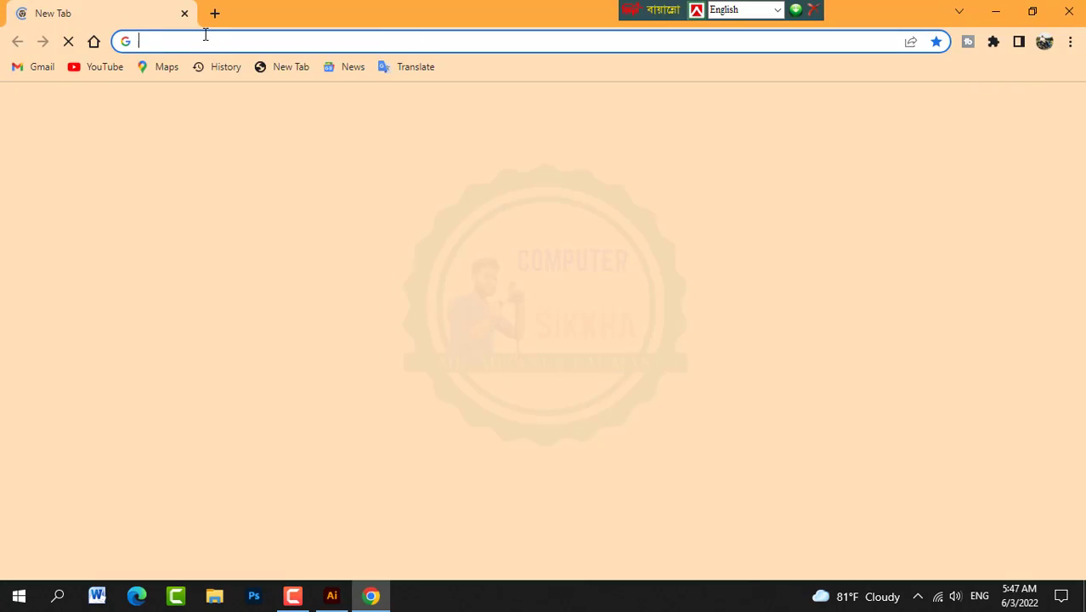
left_click(204, 35)
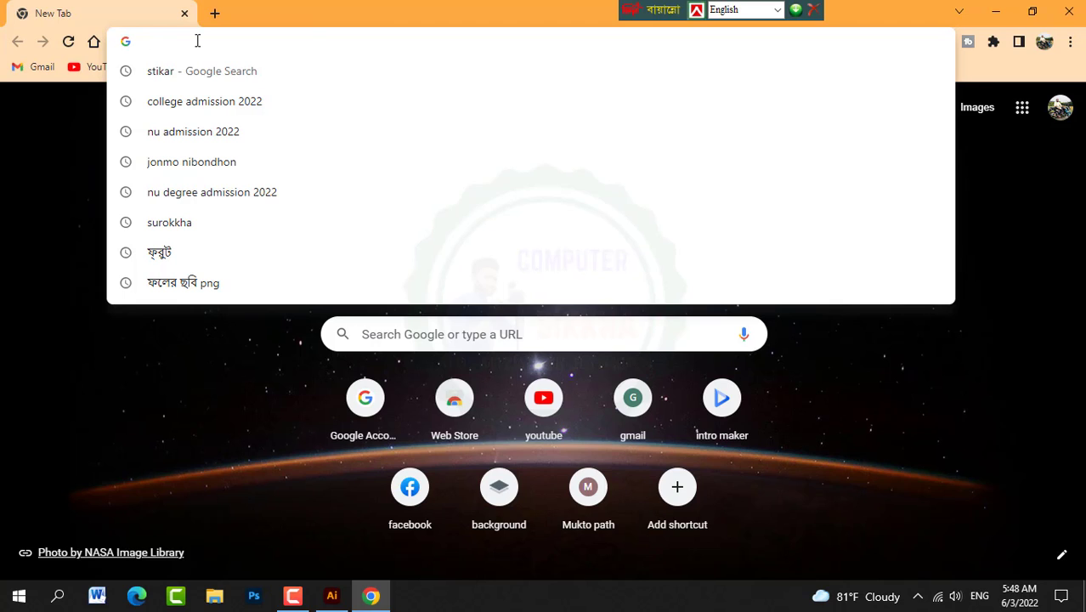
type("mo")
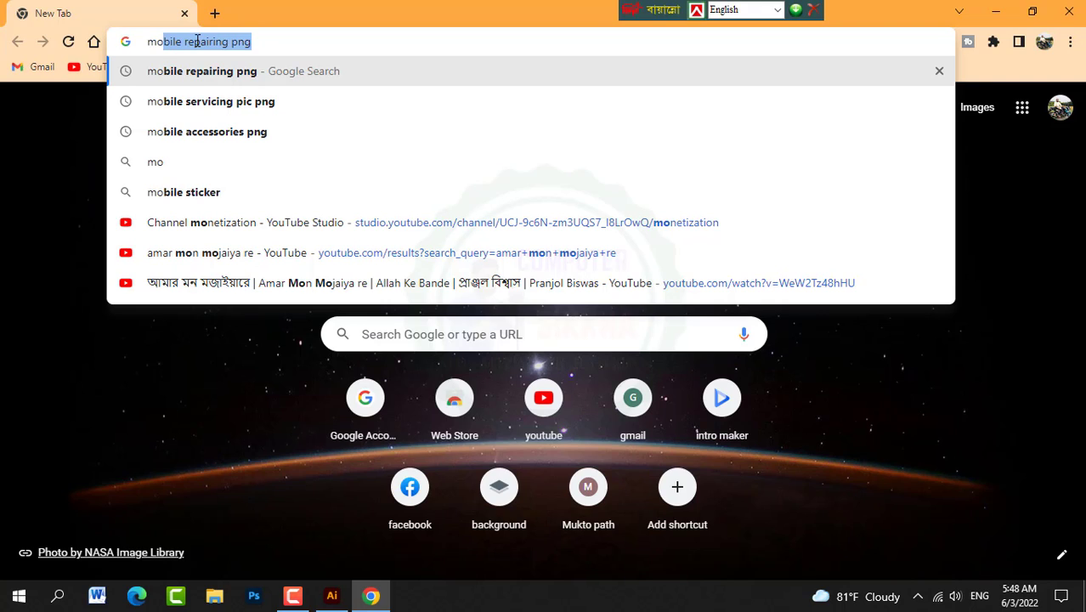
key("Down")
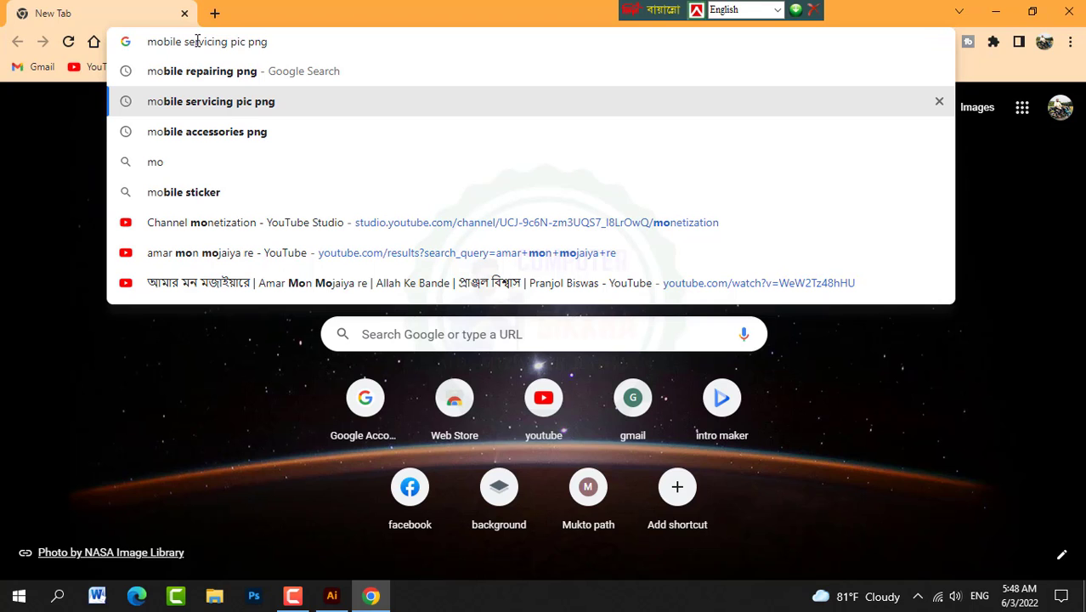
key("Return")
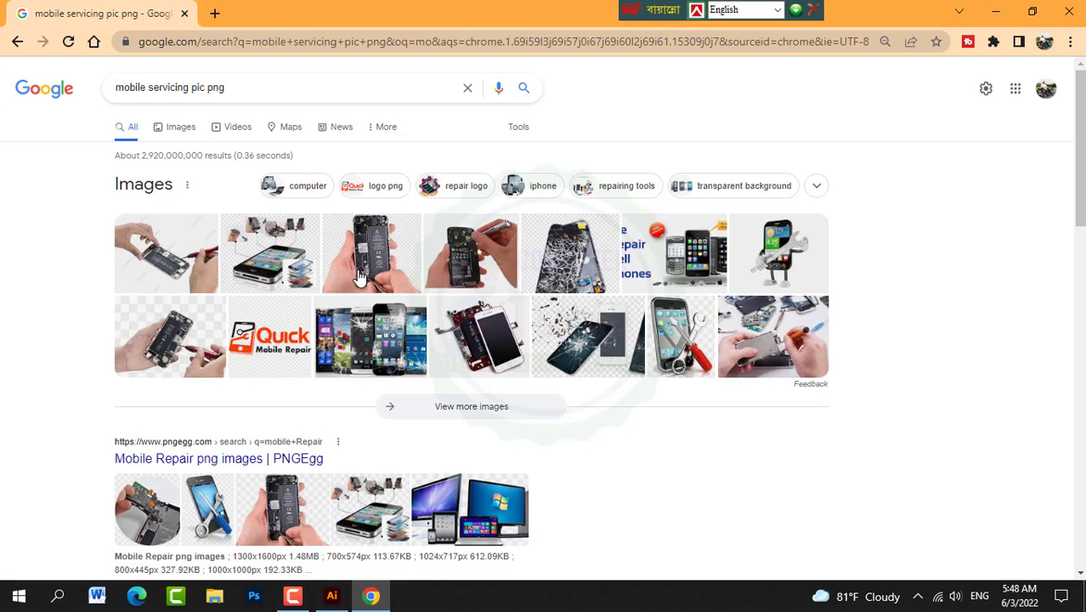
Step: Save the PNGEgg phone repair picture with callout photos and layered parts as a PNG in Downloads
left_click(272, 265)
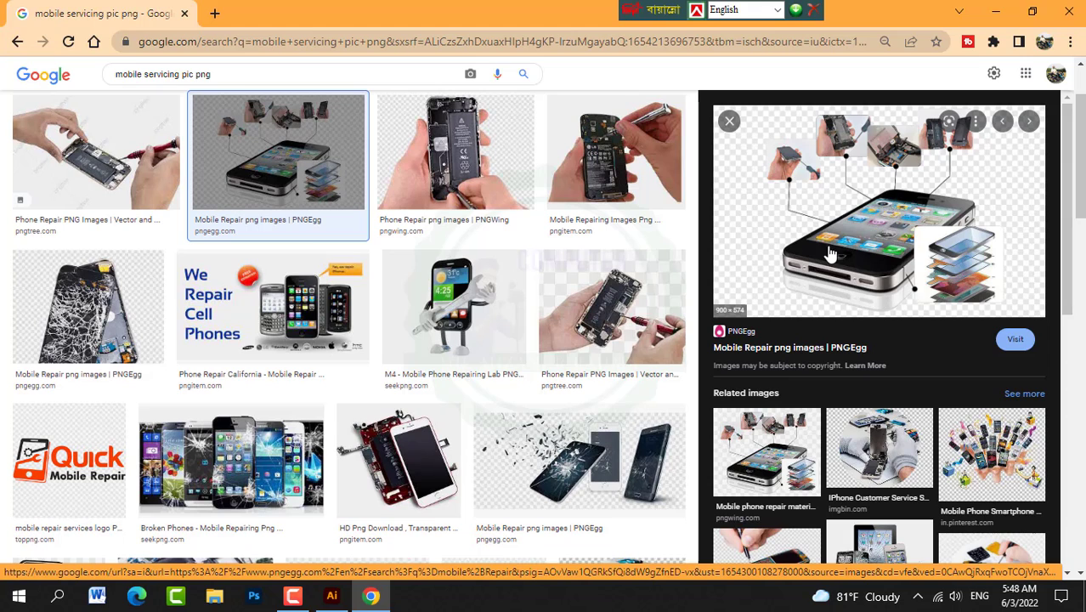
right_click(857, 246)
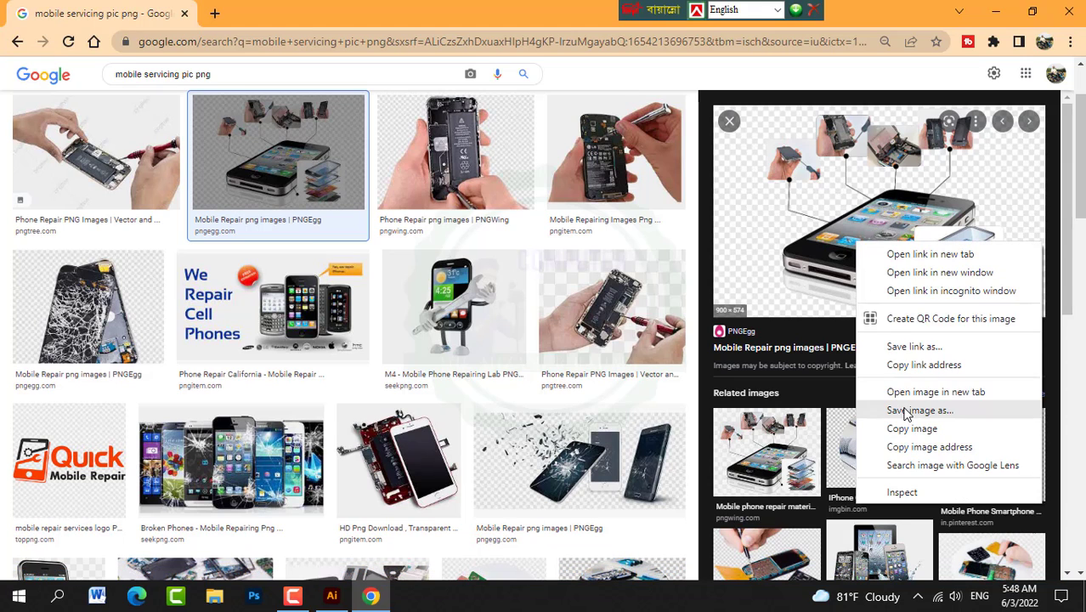
left_click(901, 412)
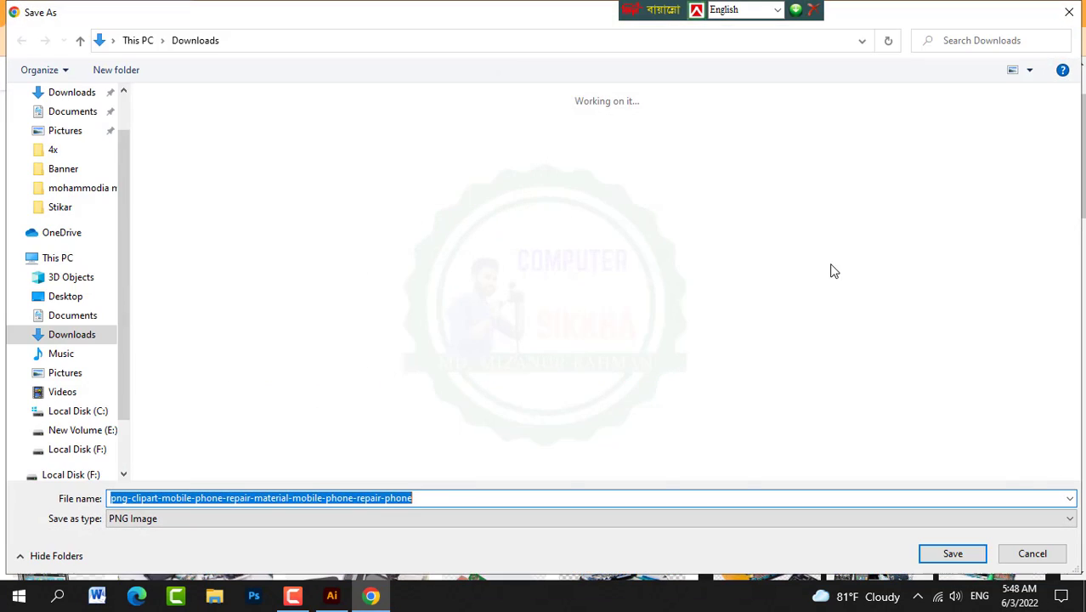
left_click(980, 555)
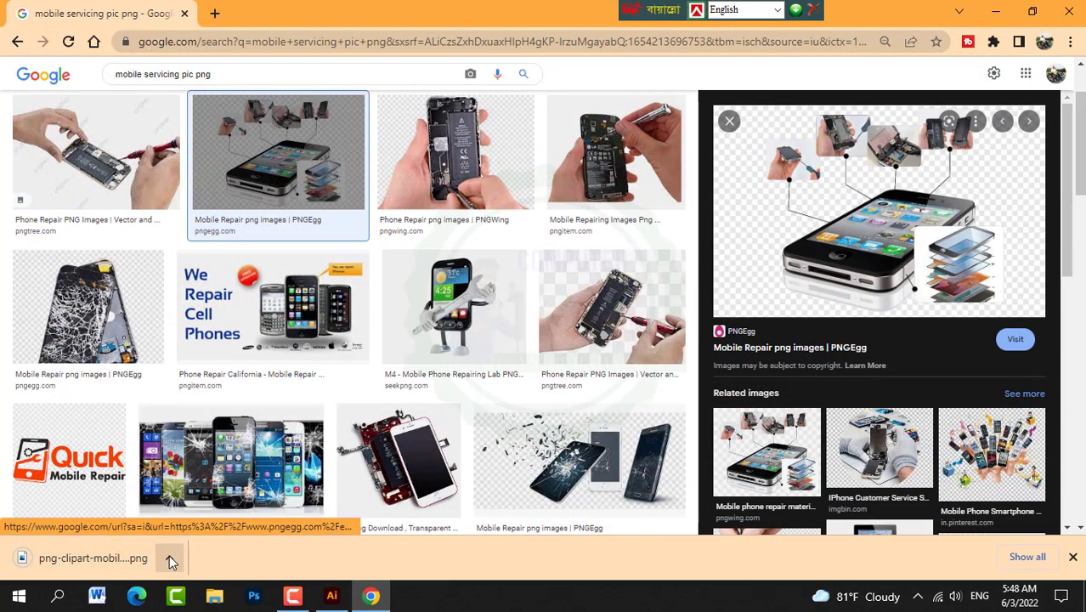
Step: Show the downloaded phone repair picture in its Downloads folder
left_click(169, 558)
left_click(204, 502)
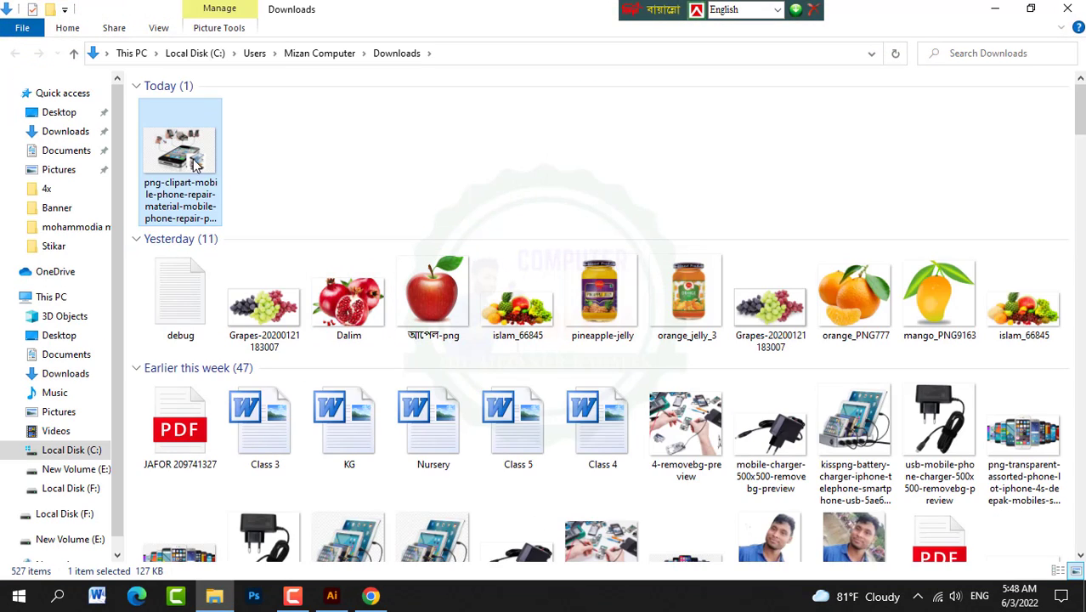
mouse_move(187, 157)
left_mouse_down()
mouse_move(303, 166)
mouse_move(260, 188)
mouse_move(187, 161)
left_mouse_up()
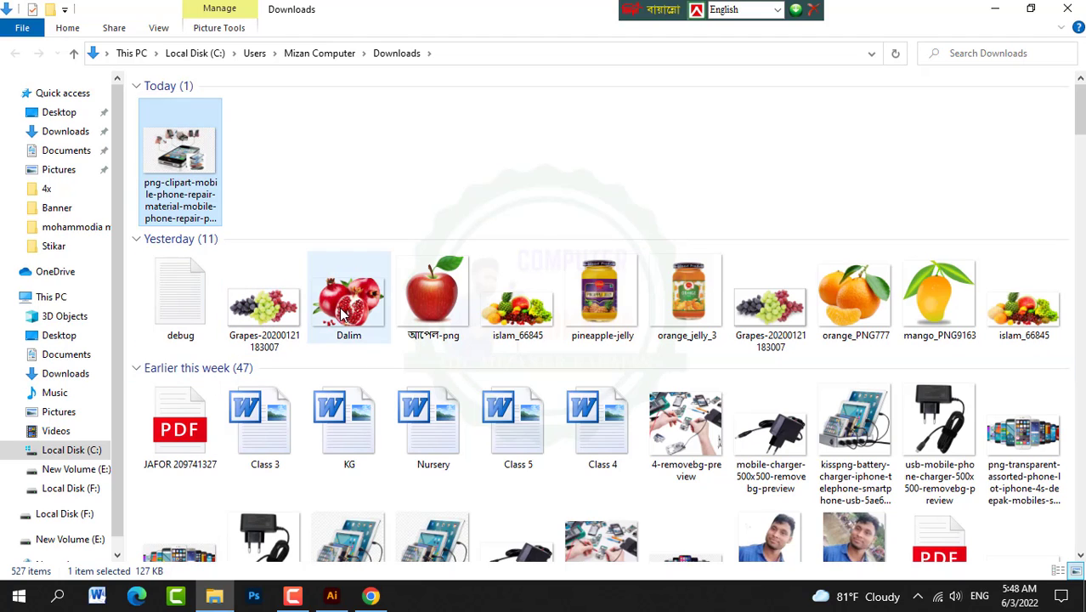
mouse_move(347, 313)
left_mouse_down()
mouse_move(340, 305)
mouse_move(366, 297)
mouse_move(264, 231)
mouse_move(306, 255)
mouse_move(327, 317)
left_mouse_up()
mouse_move(204, 170)
left_mouse_down()
mouse_move(215, 185)
mouse_move(189, 180)
left_mouse_up()
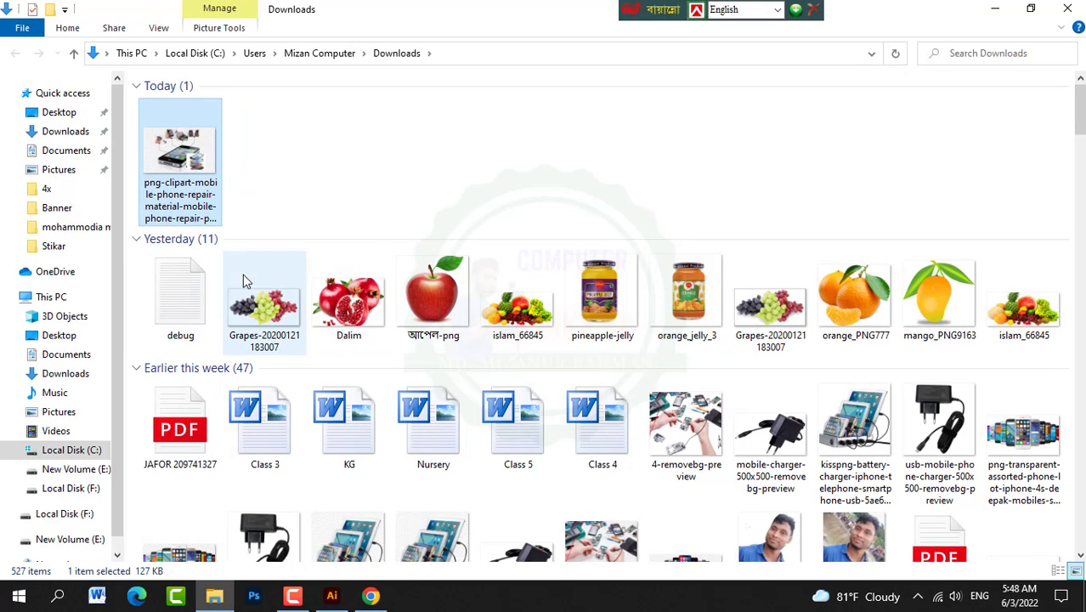
Step: Open the downloaded PNG in Photoshop and try to erase its checkered background with the Magic Eraser
left_click(252, 601)
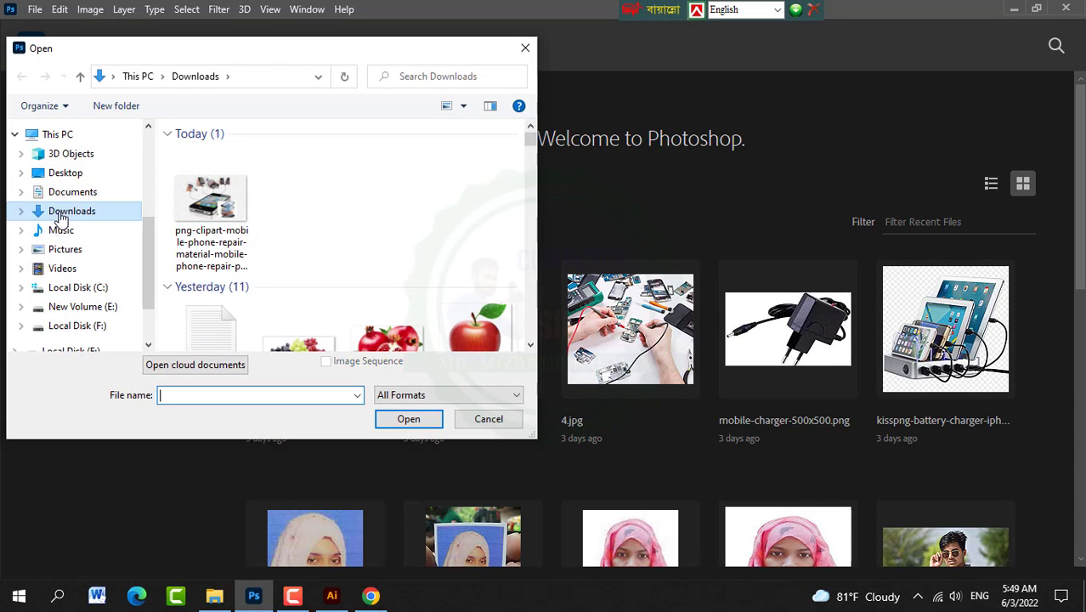
double_click(206, 204)
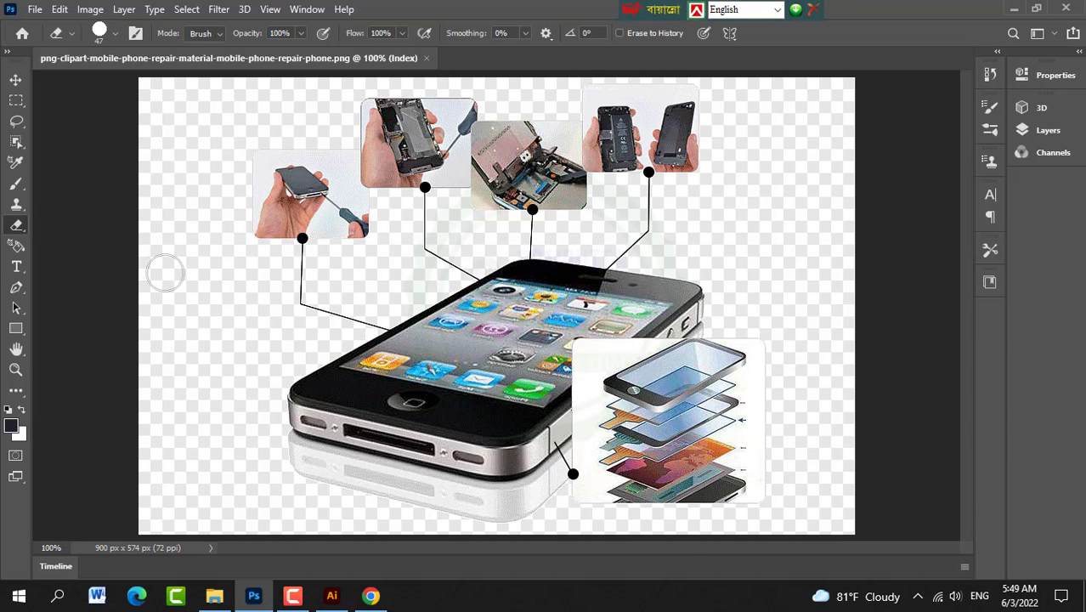
left_click(8, 227)
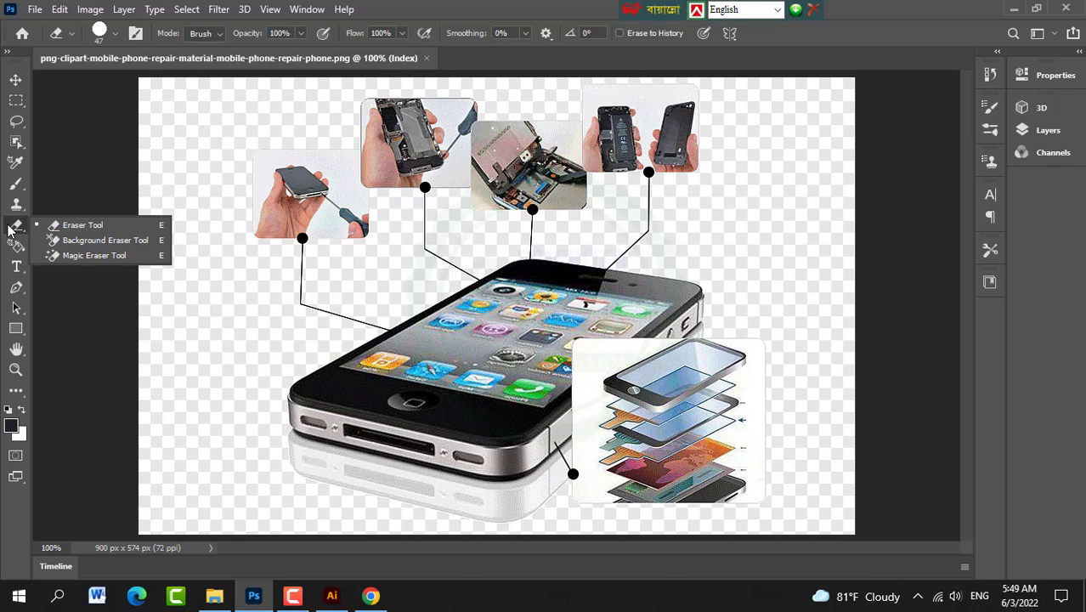
left_click(94, 256)
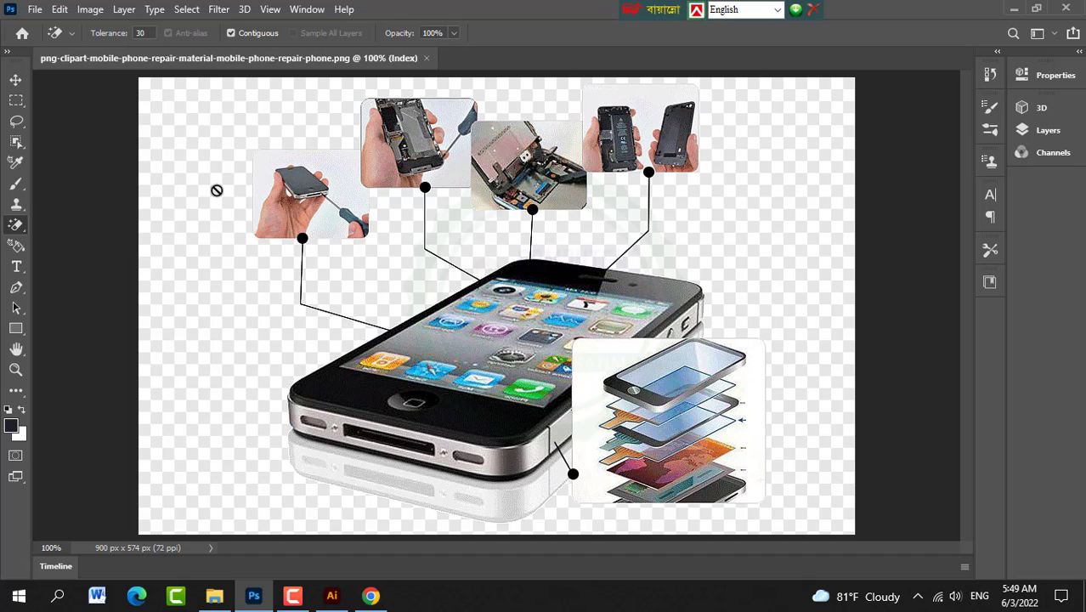
left_click(236, 173)
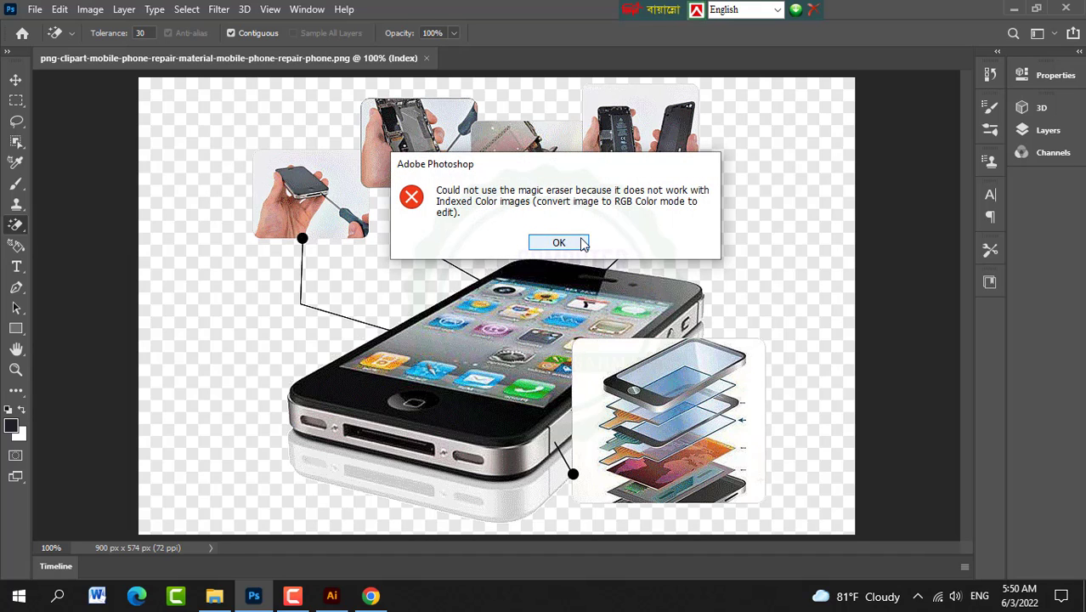
key("Return")
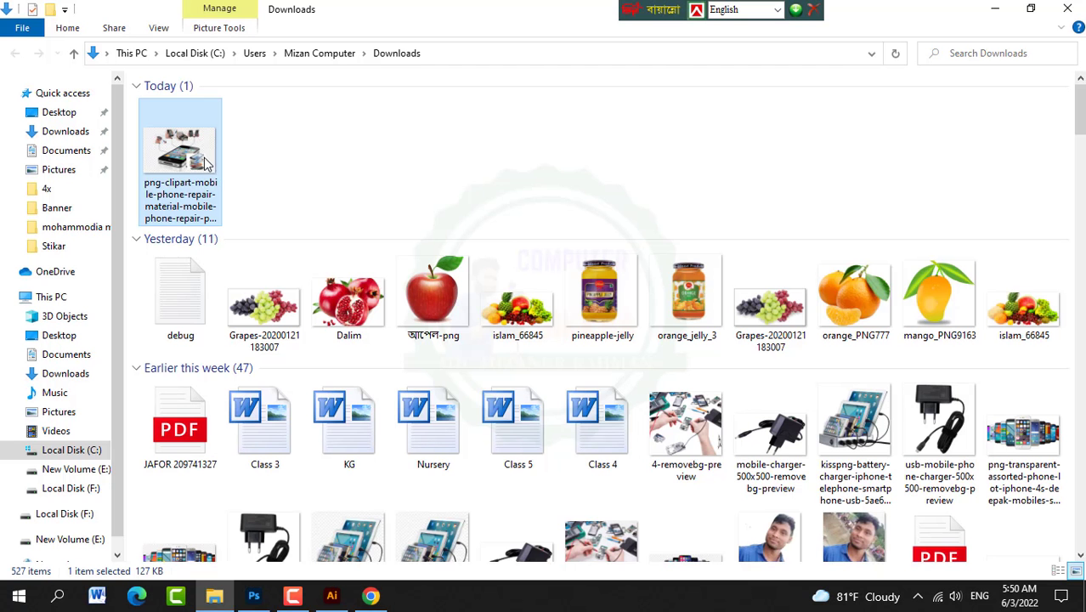
Step: Open the downloaded phone repair PNG in Photos and crop a thin strip off its bottom edge
double_click(174, 155)
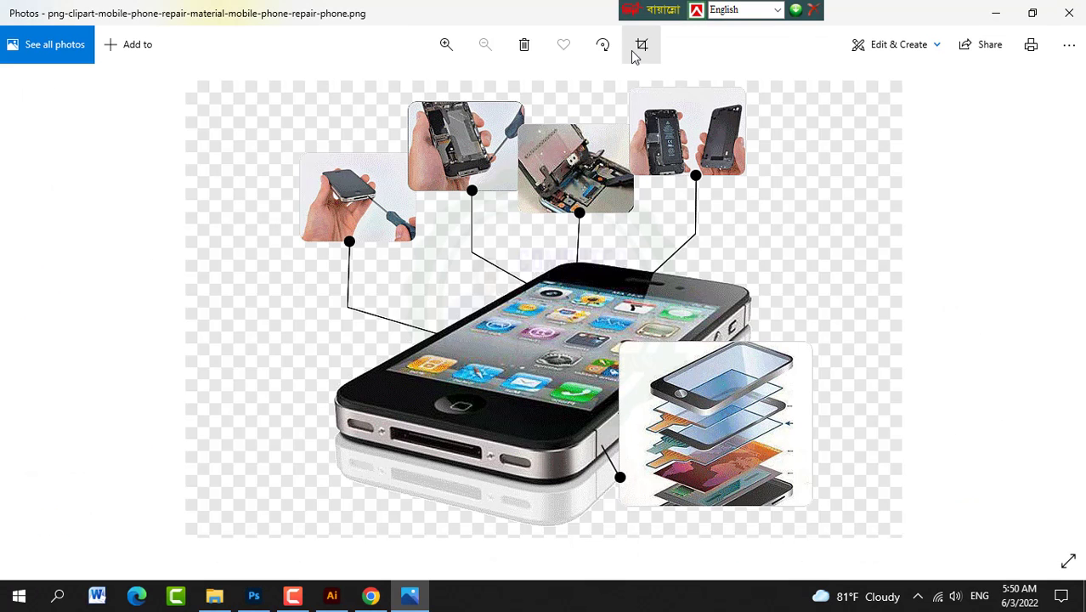
left_click(634, 54)
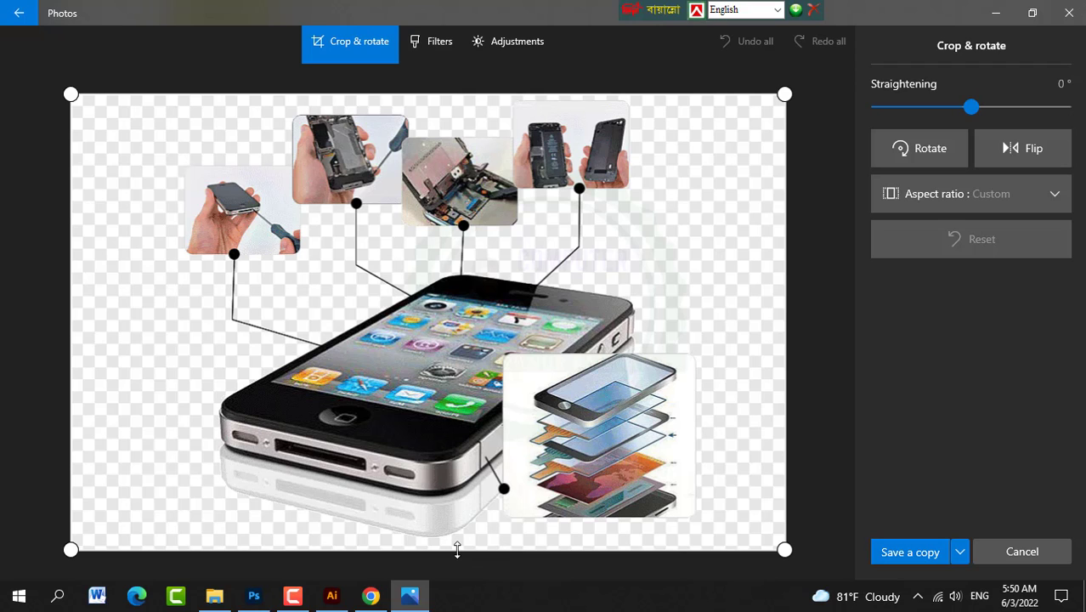
left_click_drag(457, 549, 459, 531)
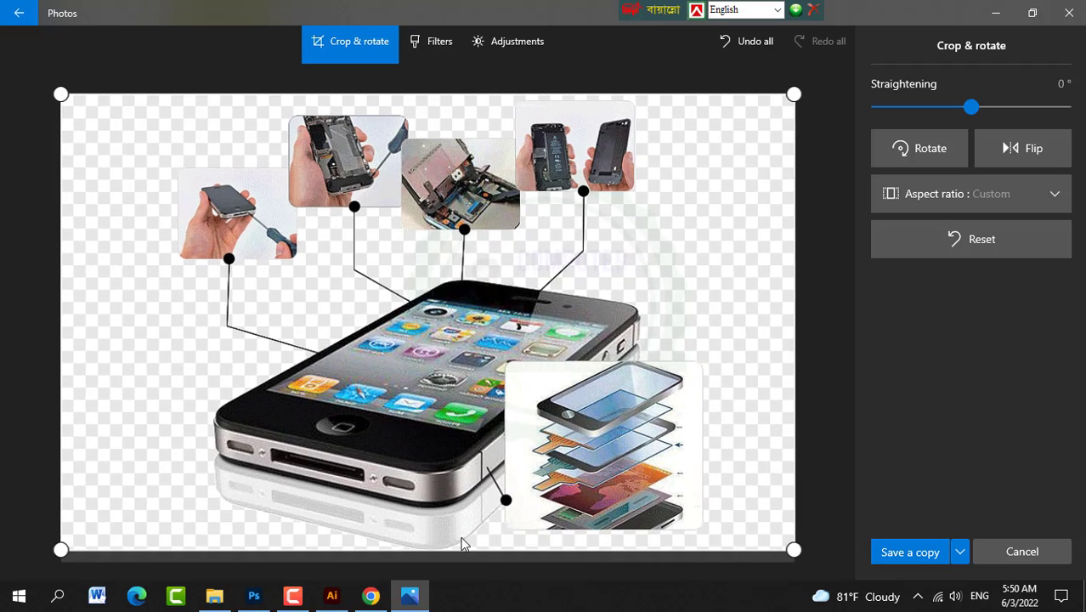
Step: Save the cropped picture as a JPG copy named sdsdsdsdf in Downloads, close Photos and refresh the folder
left_click(960, 552)
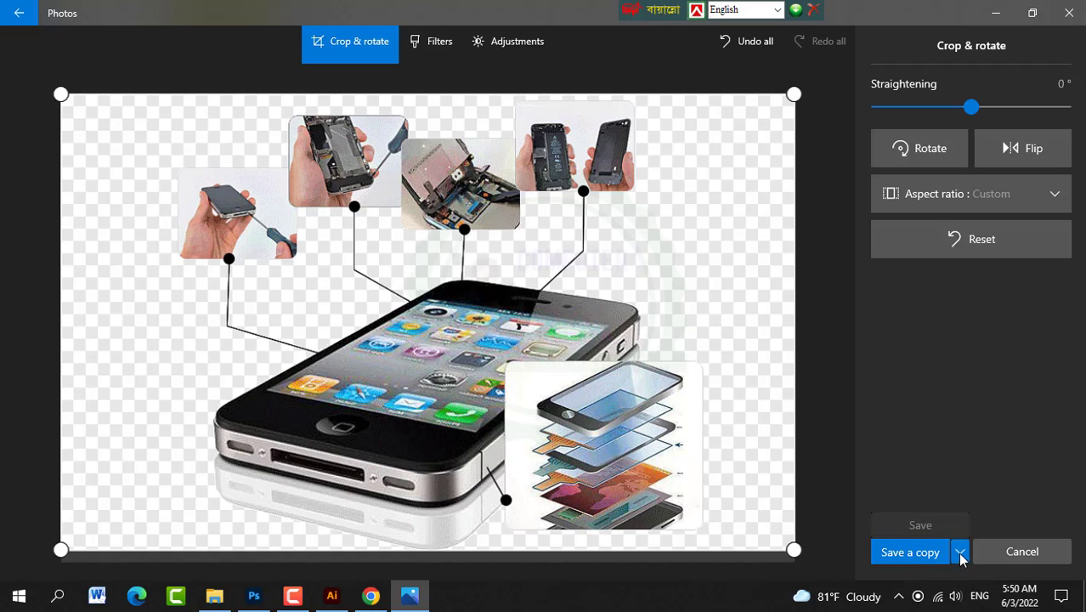
left_click(914, 553)
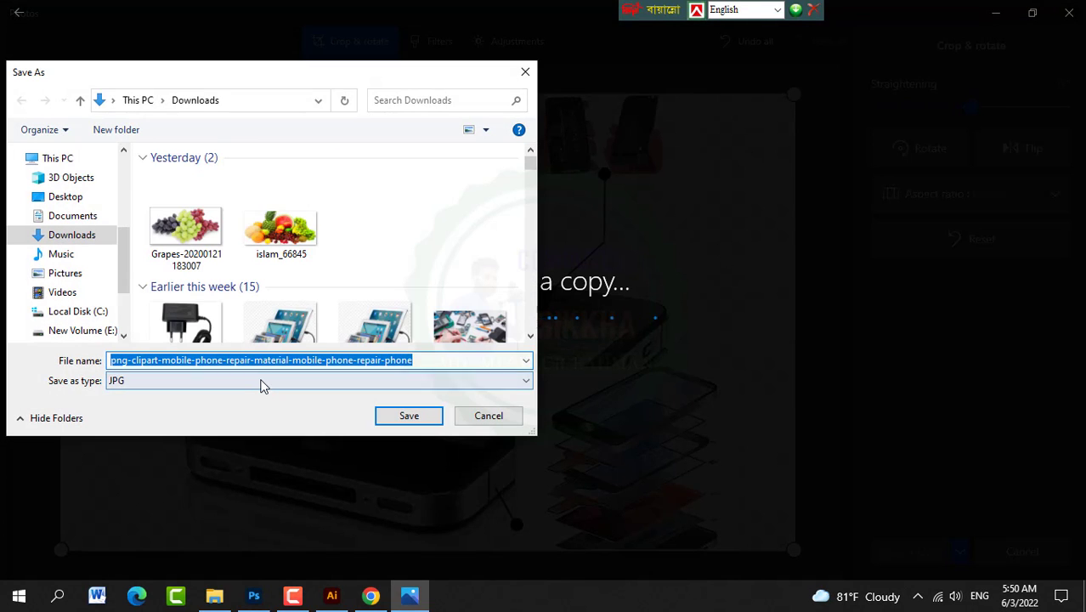
type("sdsdsdsdf")
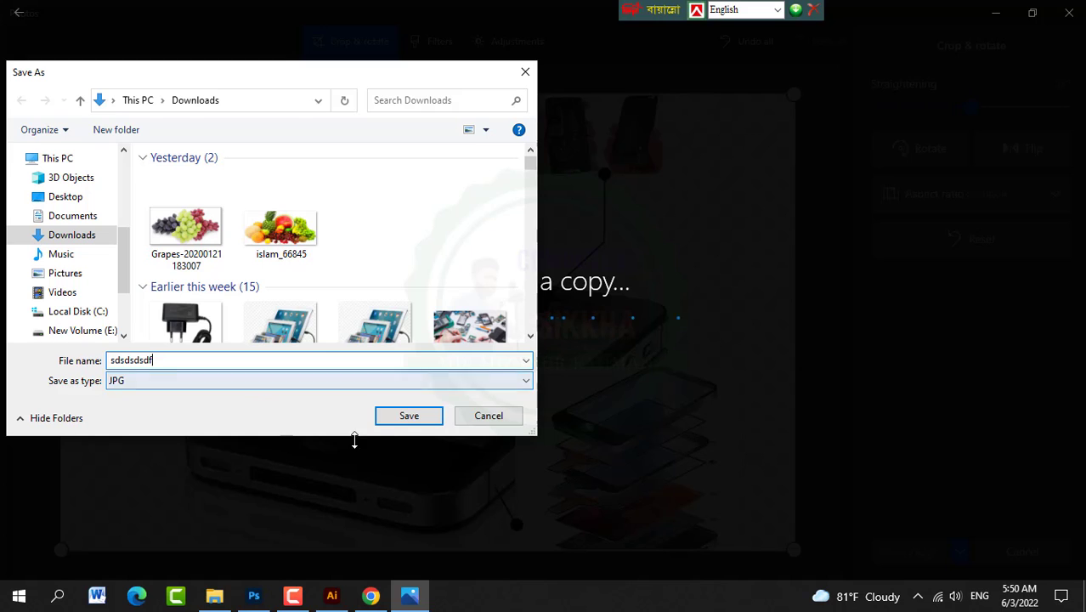
left_click(387, 421)
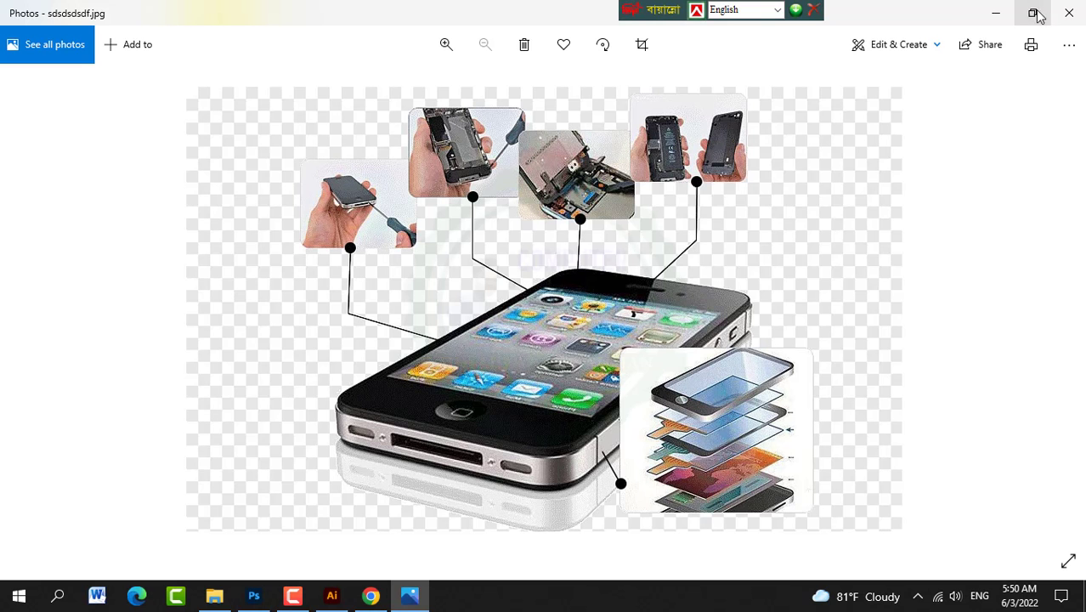
left_click(1073, 13)
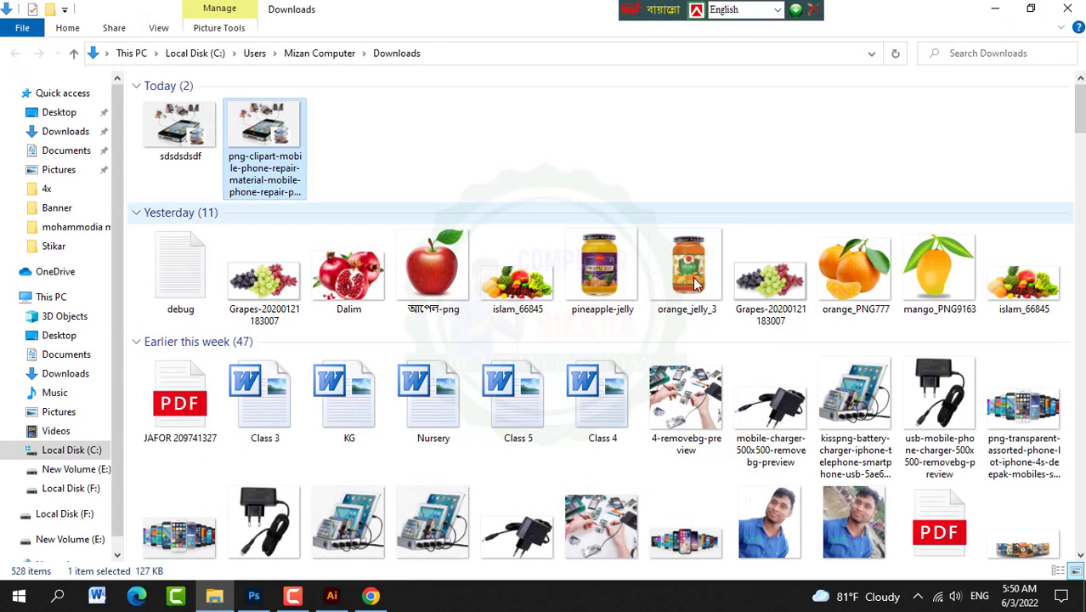
right_click(394, 131)
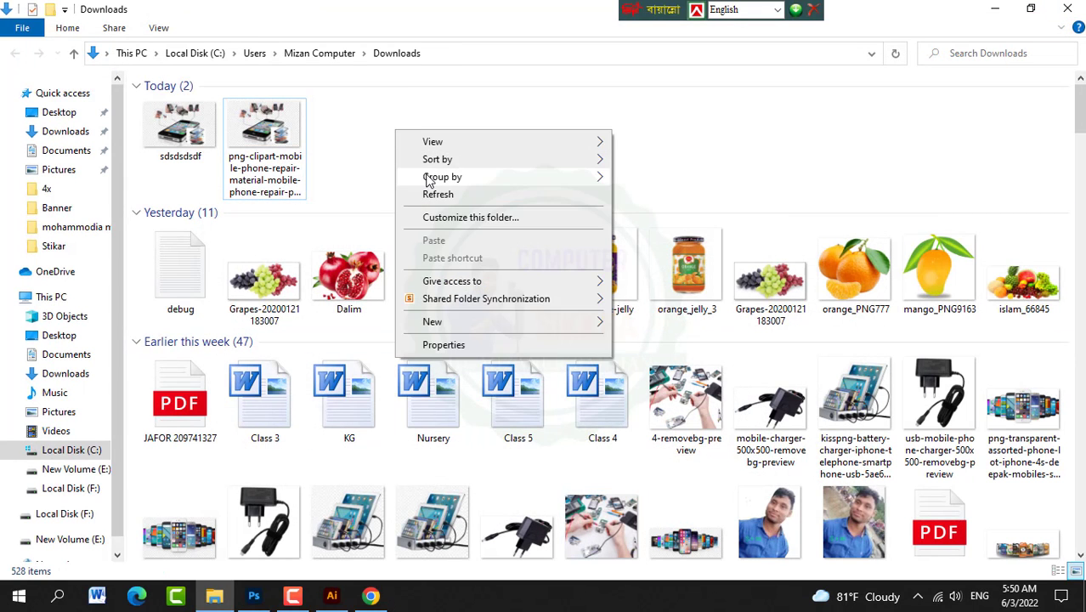
left_click(438, 195)
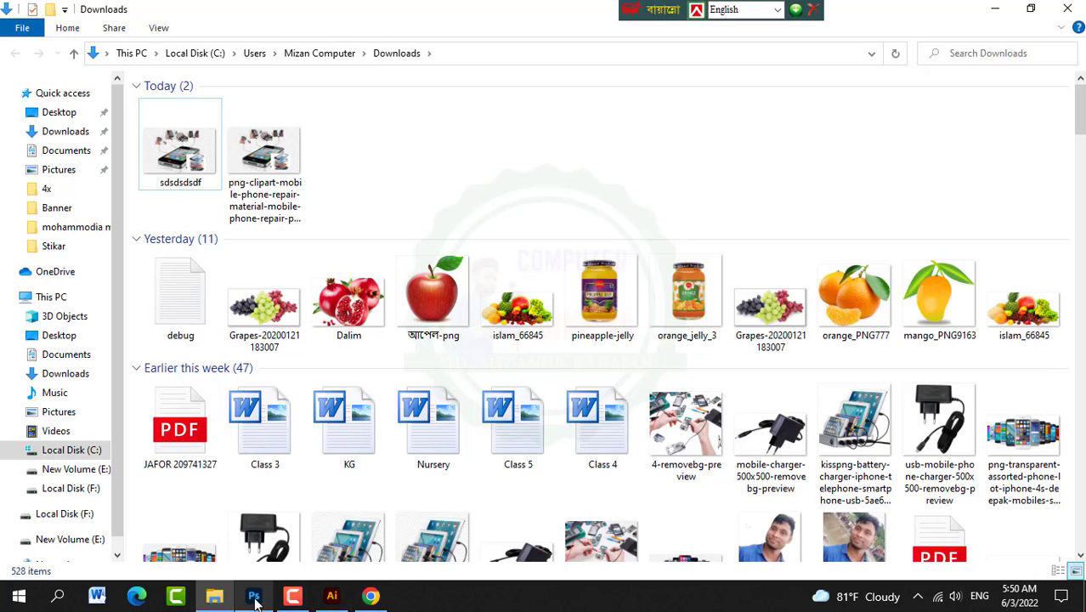
Step: Switch to Photoshop and open sdsdsdsdf.jpg from Downloads
left_click(253, 596)
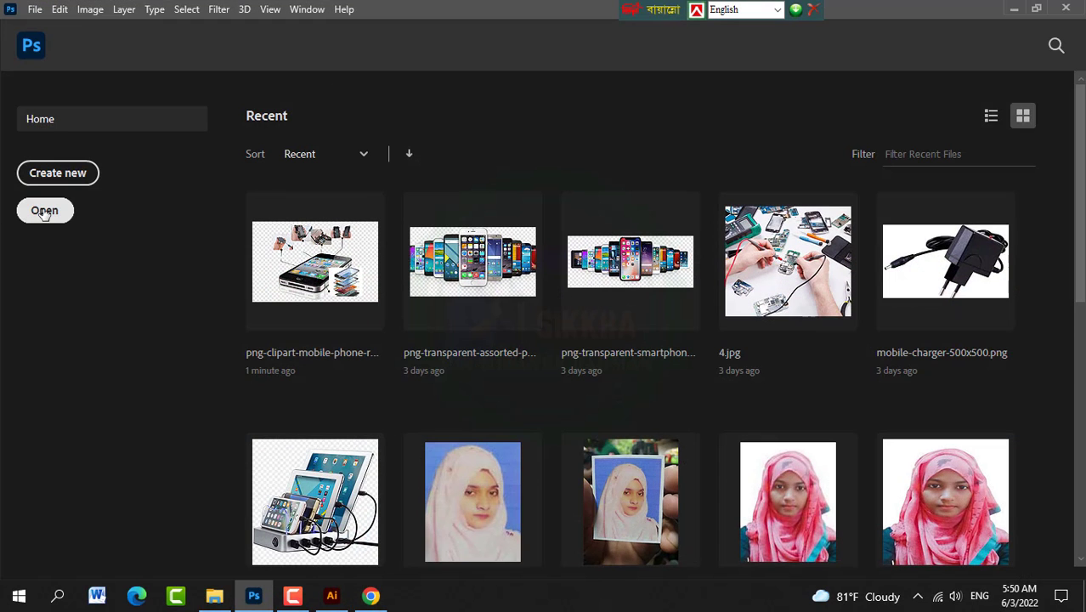
left_click(45, 211)
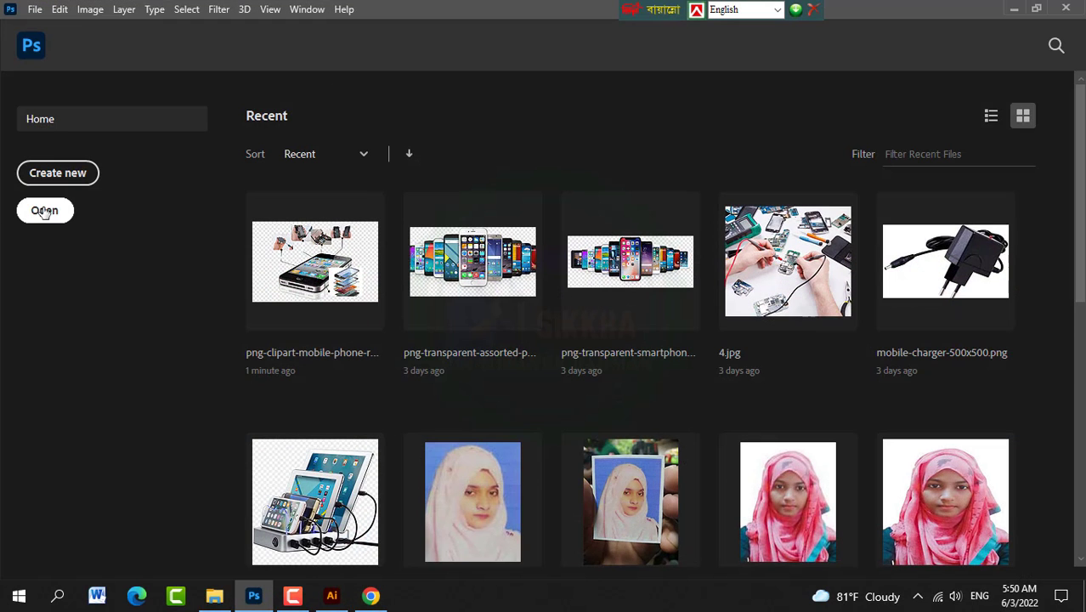
left_click(202, 213)
left_click(408, 418)
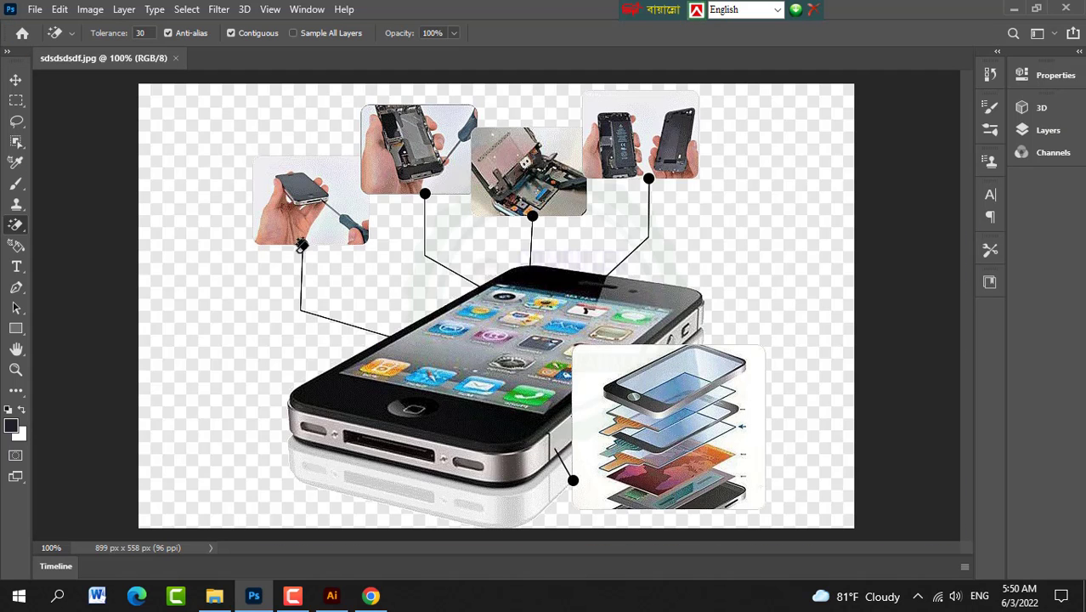
Step: Erase the checkered background around the phone and the white backing behind the layered parts with the Magic Eraser at tolerance 30
left_click(15, 81)
left_click(15, 225)
left_click(214, 278)
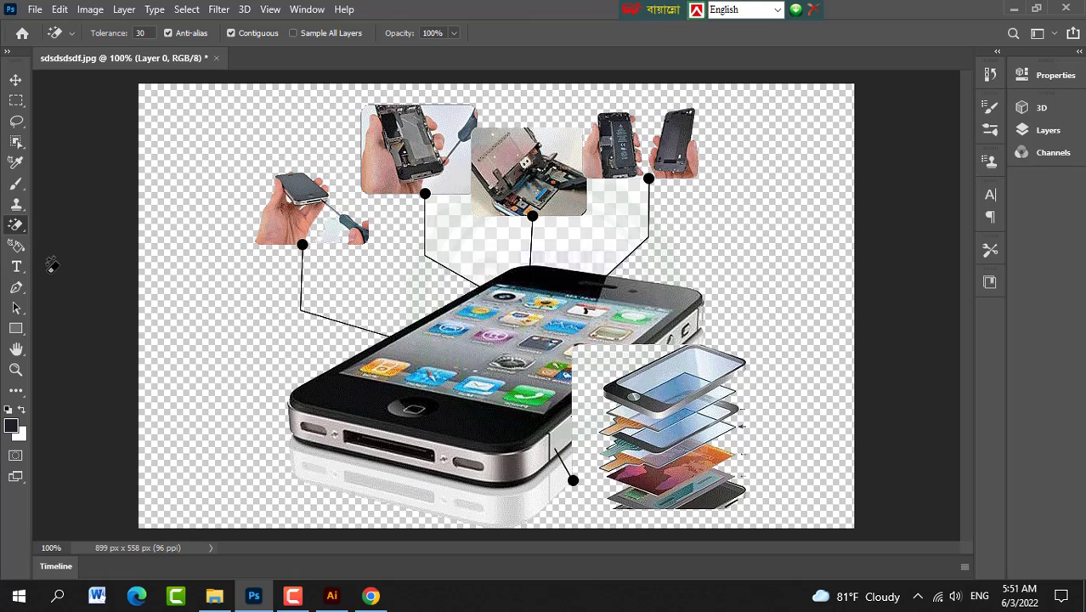
Step: Erase the remaining background patches between the callout lines above the phone with the Magic Eraser
right_click(10, 230)
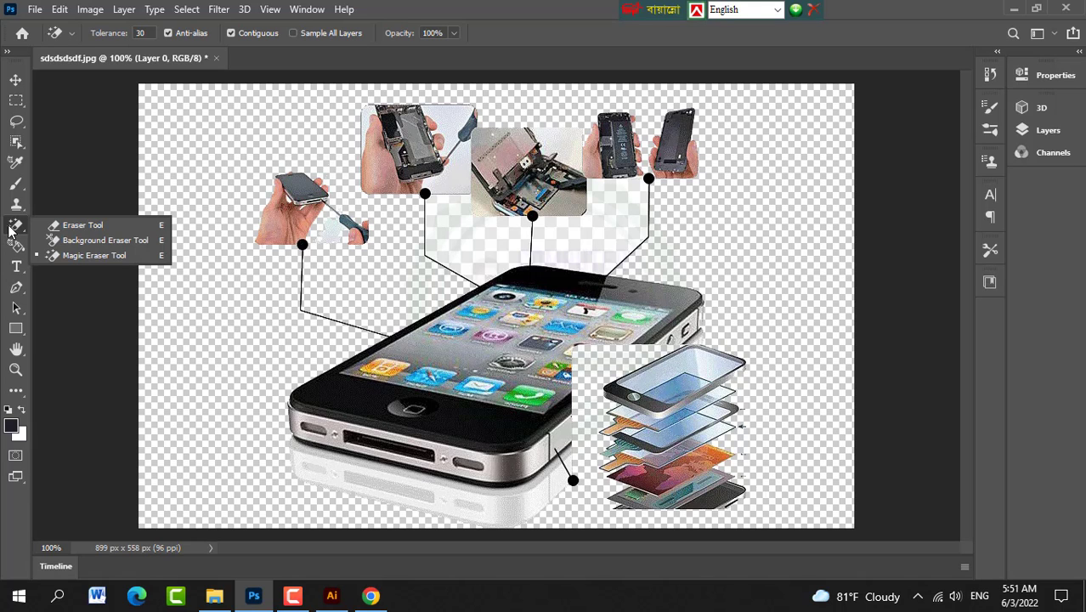
left_click(116, 256)
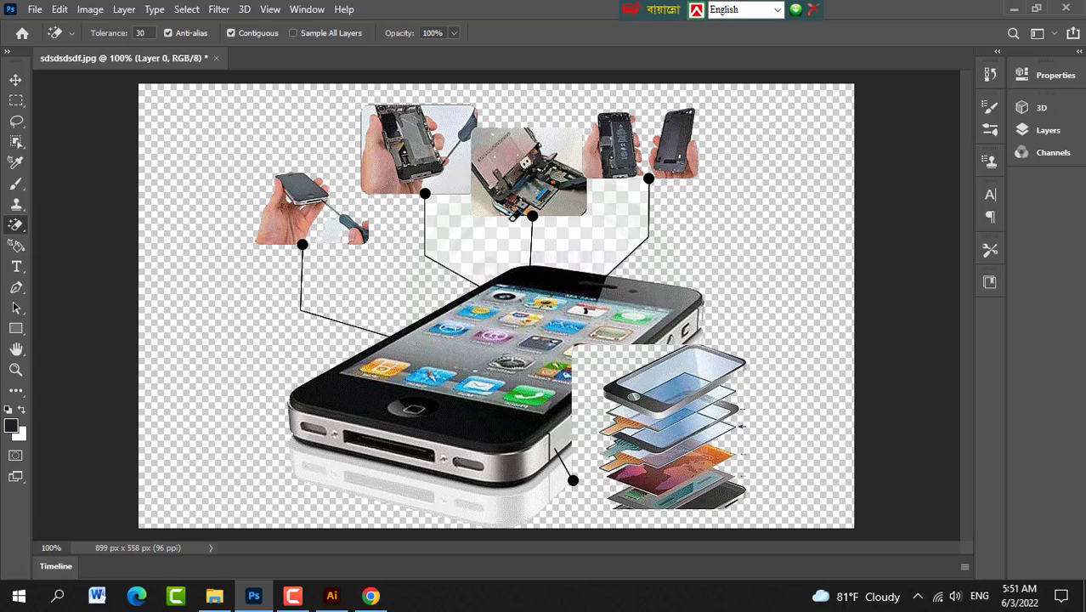
left_click(466, 238)
left_click(638, 209)
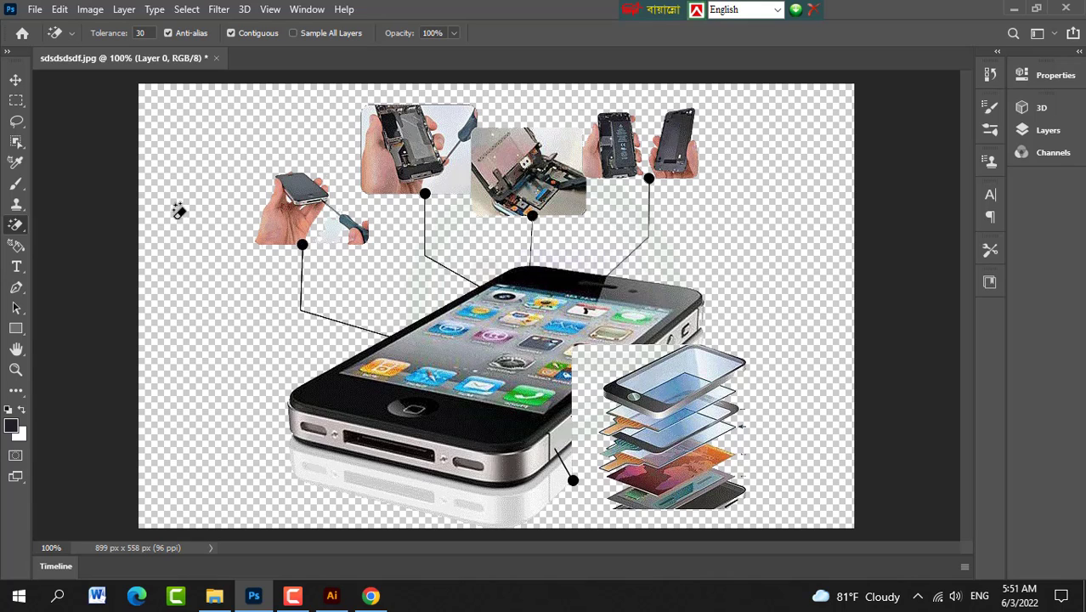
Step: Erase the leftover light background patches inside the small repair photos above the phone with the Magic Eraser
left_click(328, 227)
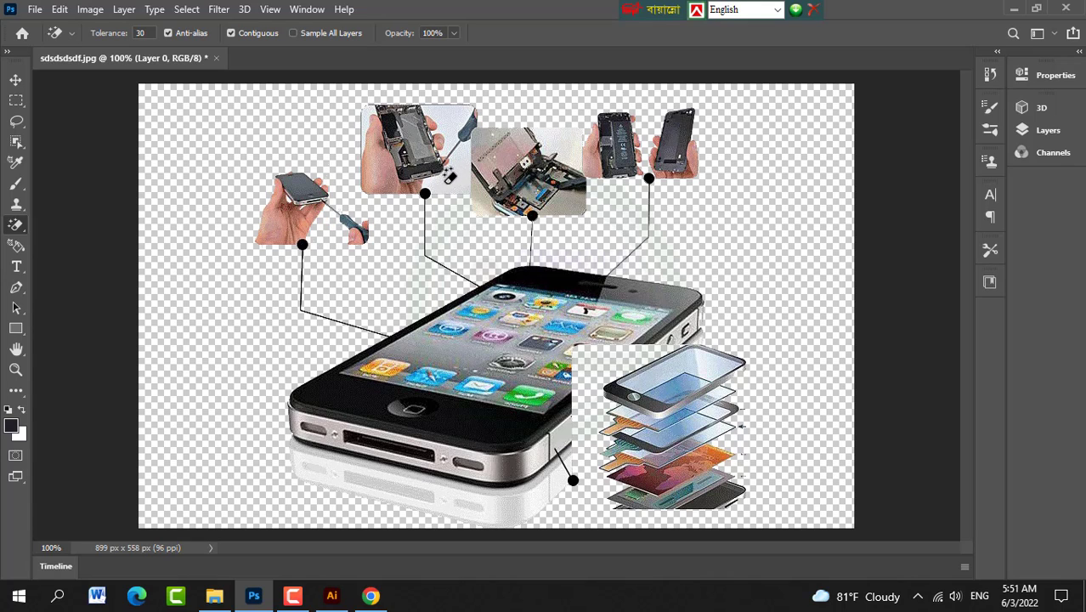
left_click(449, 175)
left_click(448, 114)
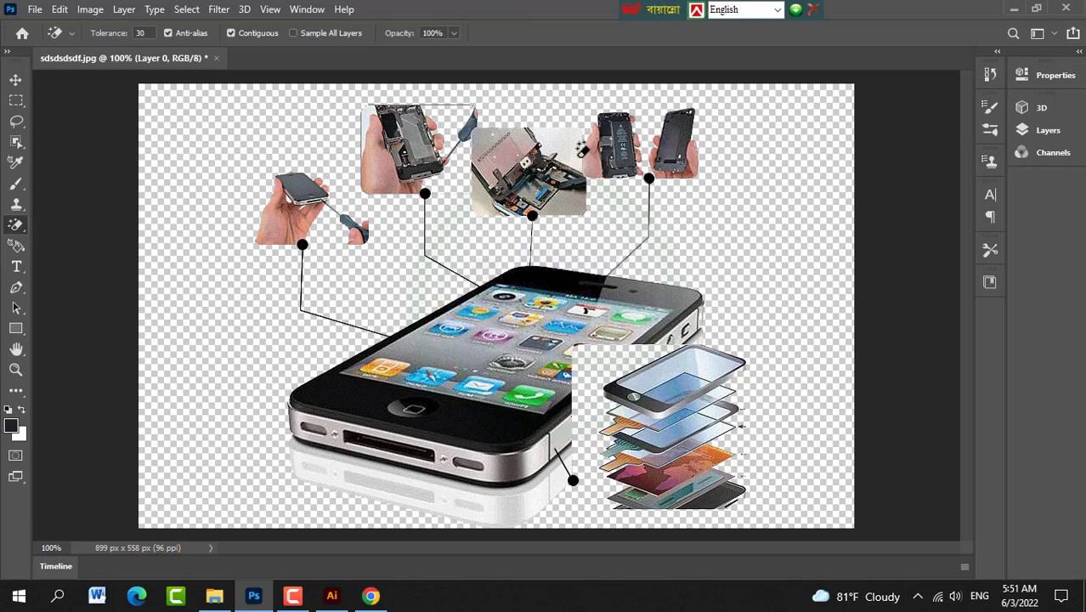
left_click(577, 142)
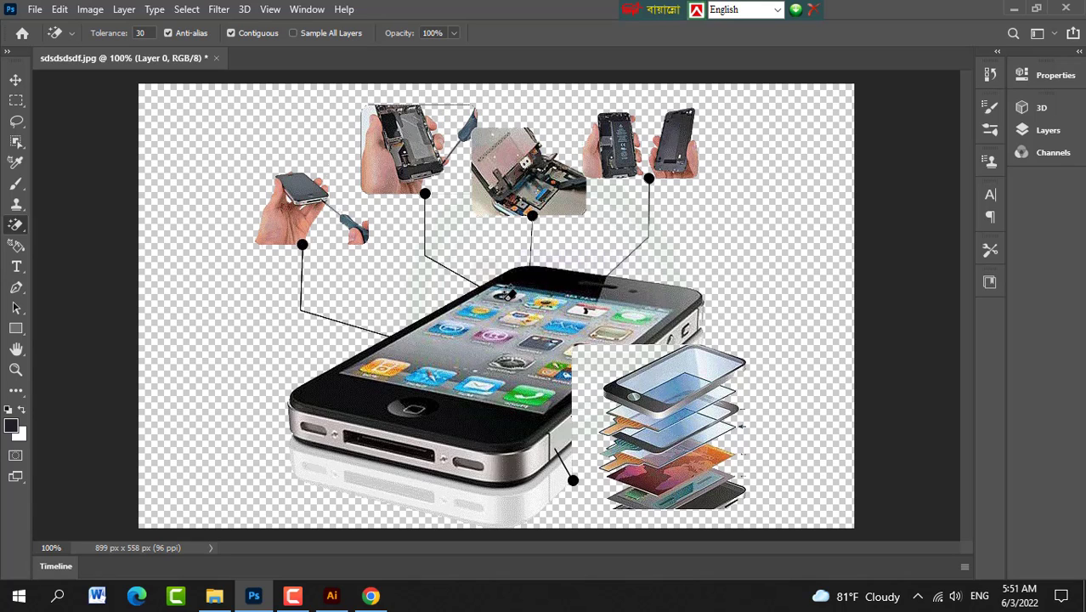
Step: Save the cutout as a PNG copy named sdsdsdsdf in Downloads with the large file size option
left_click(35, 10)
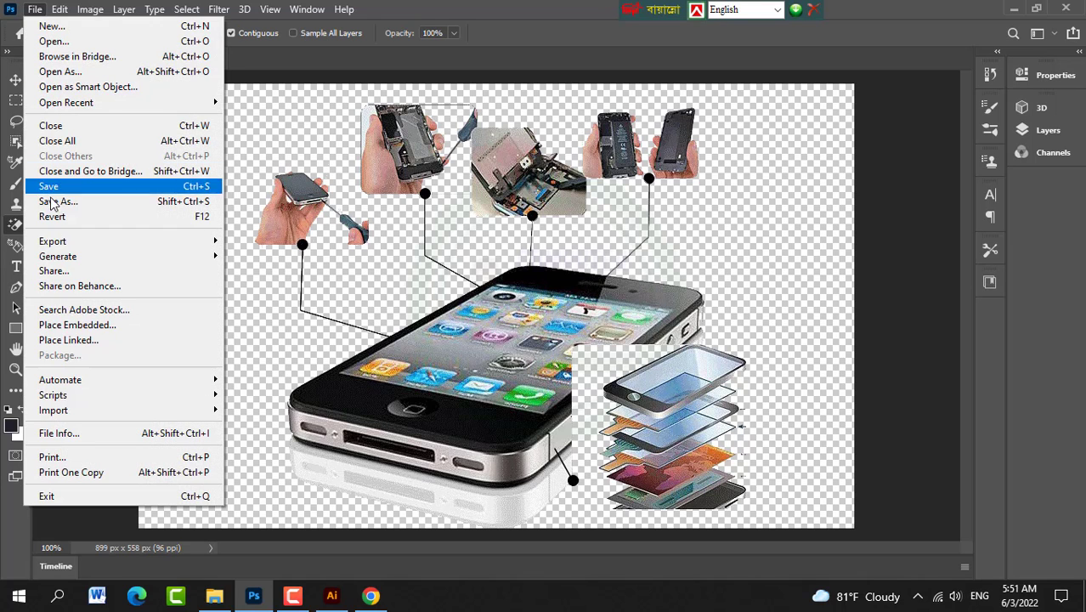
left_click(52, 201)
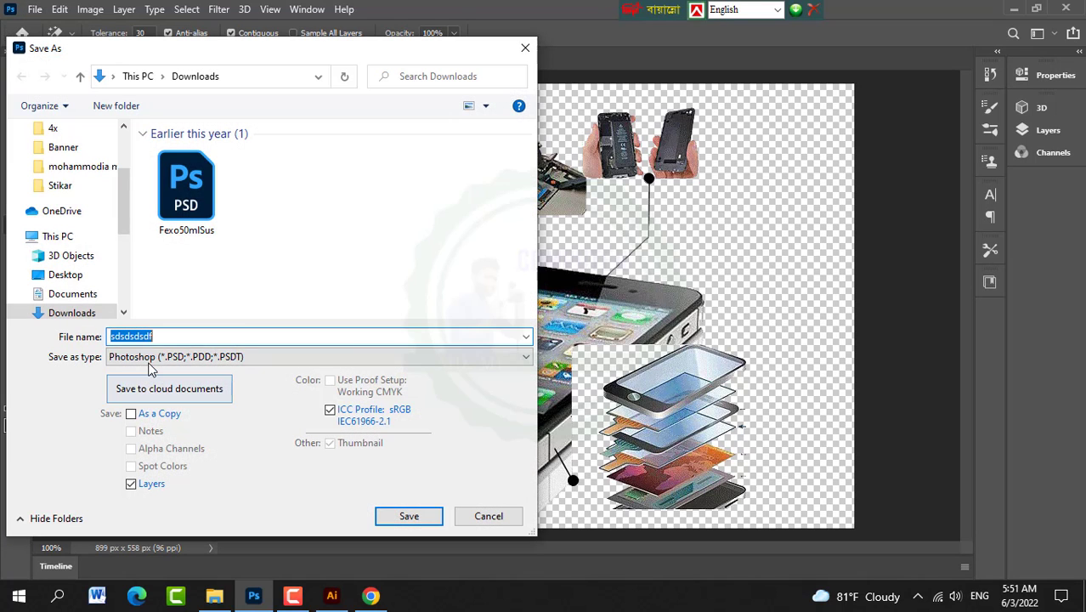
left_click(151, 358)
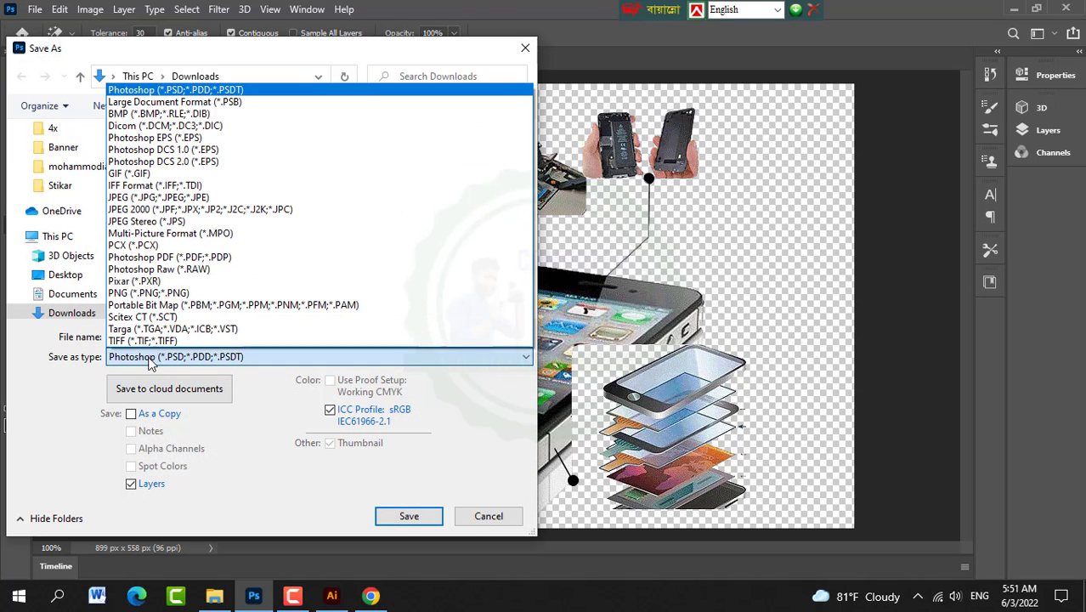
left_click(173, 294)
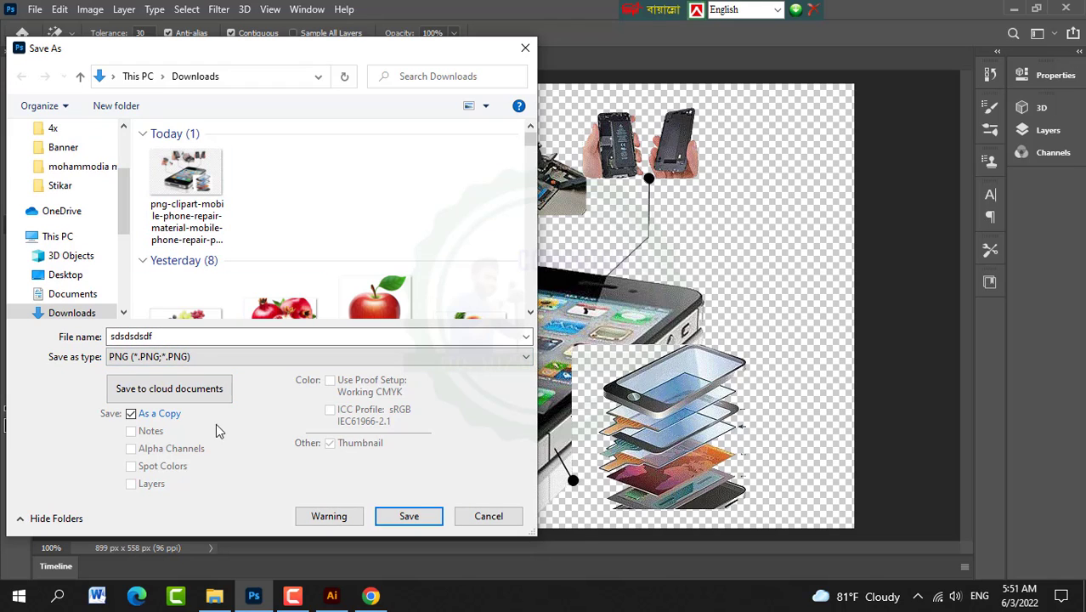
left_click(405, 522)
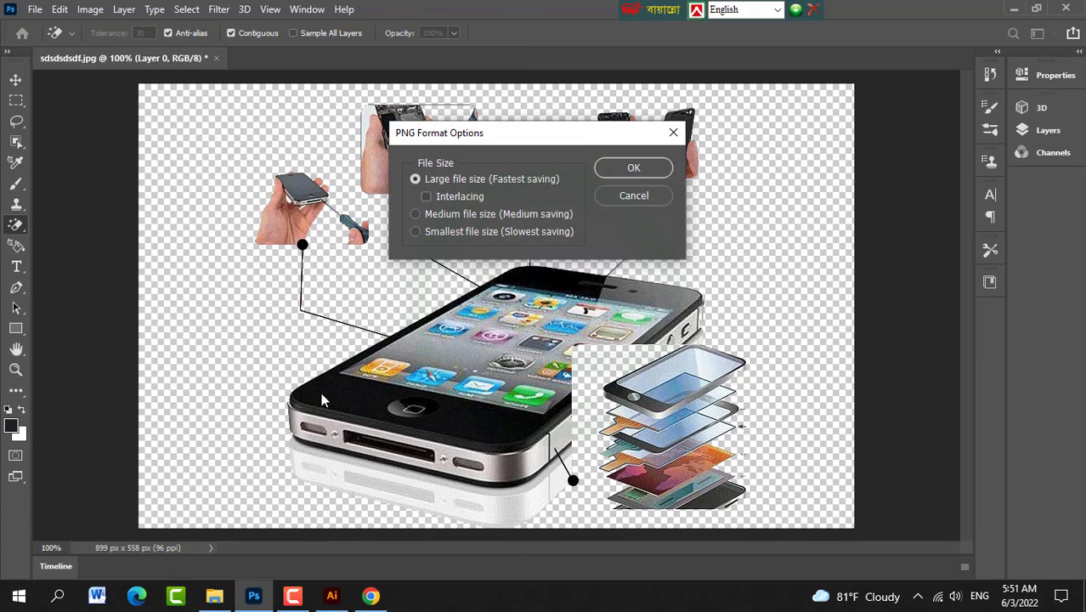
left_click(633, 169)
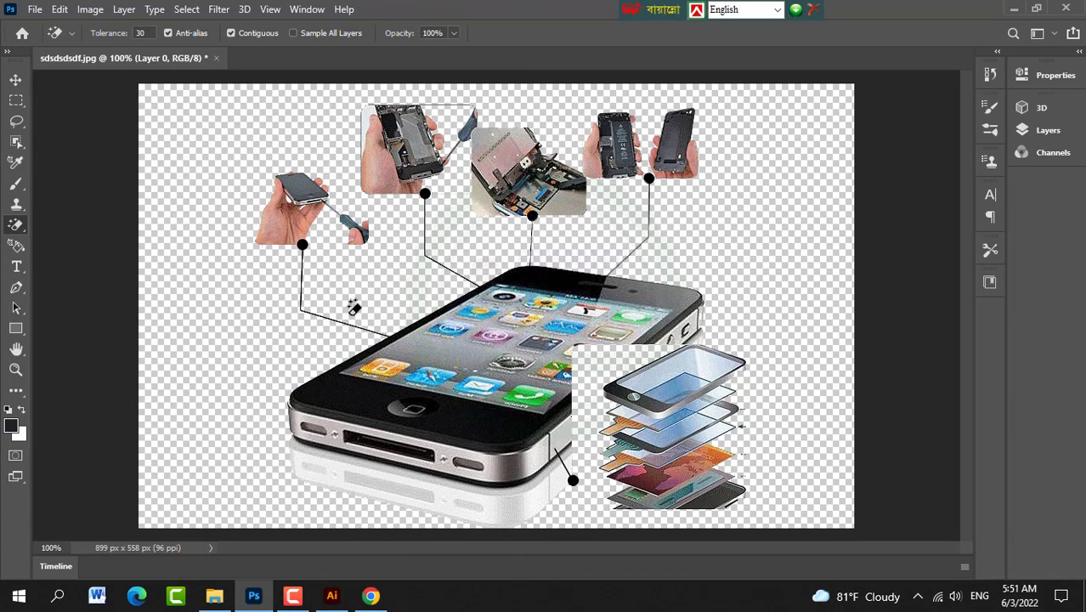
Step: Switch to Illustrator, place sdsdsdsdf.png below the new banner and embed it
left_click(1014, 8)
left_click_drag(181, 153, 226, 498)
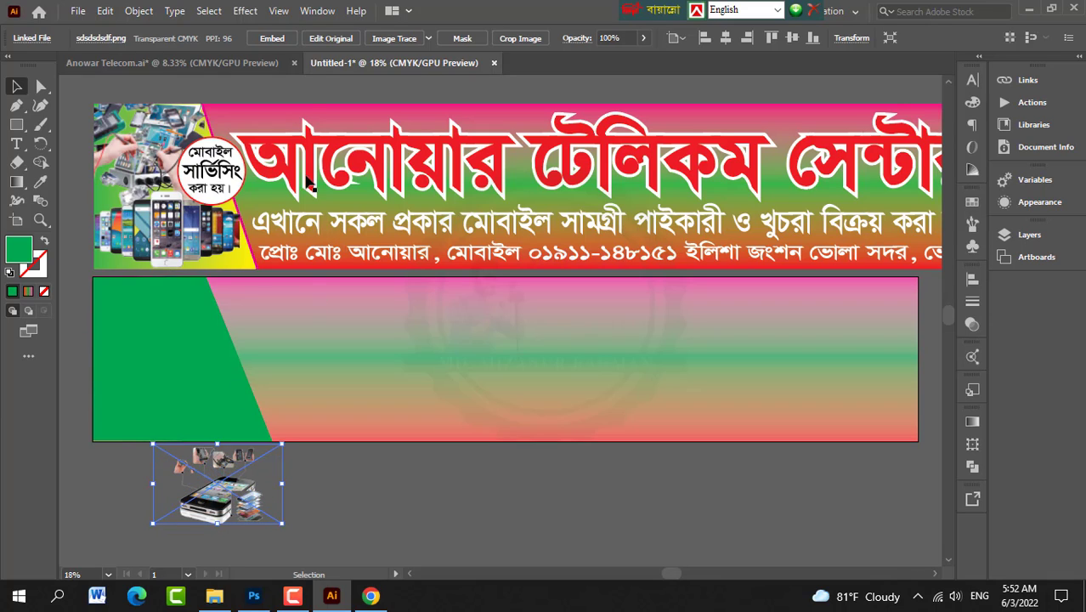
left_click(271, 39)
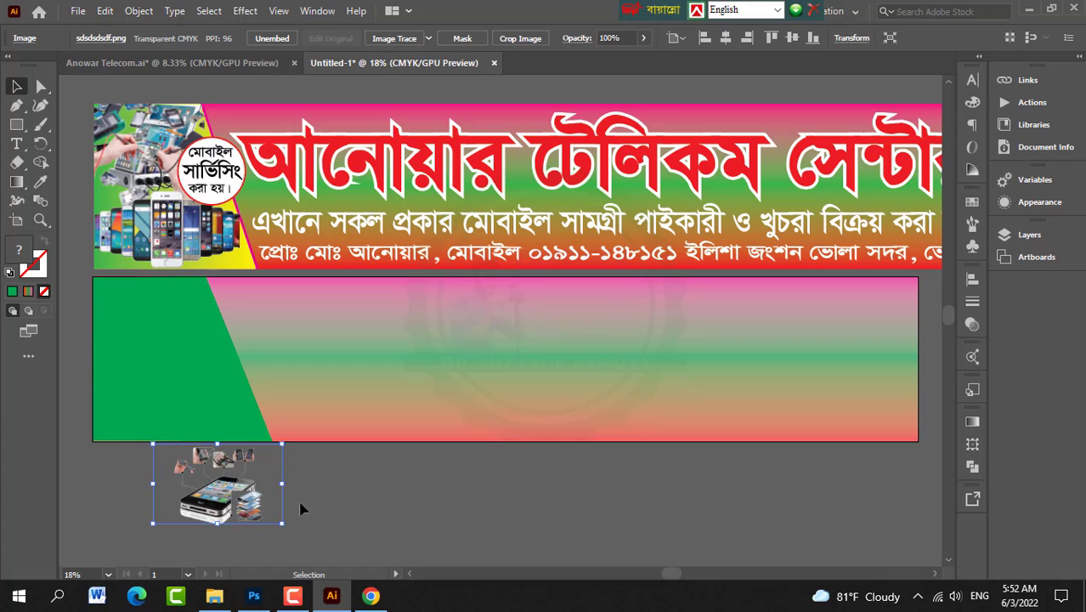
Step: Move the embedded picture onto the green slanted panel and nudge the selected pictures down to the panel's lower edge
left_click_drag(224, 510, 167, 433)
left_click(225, 470)
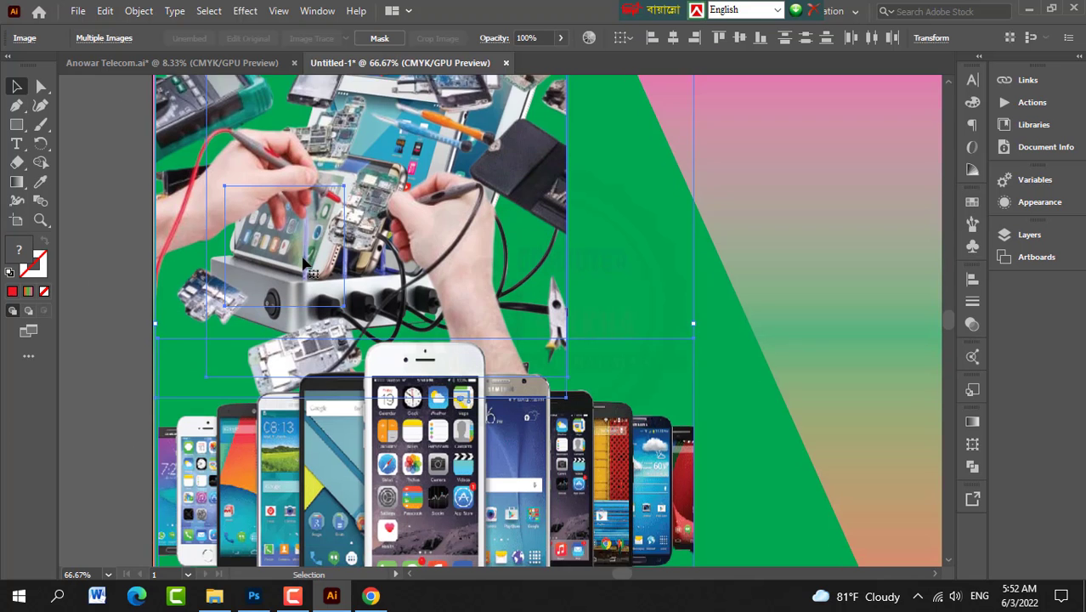
scroll(303, 250, "down", 8)
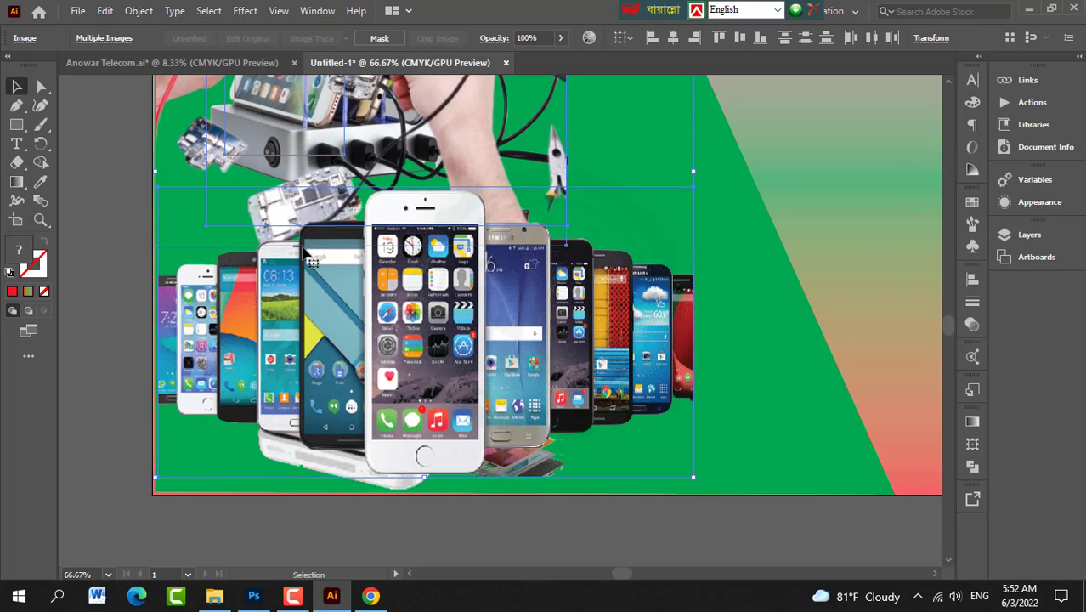
key("Down")
key("Down")
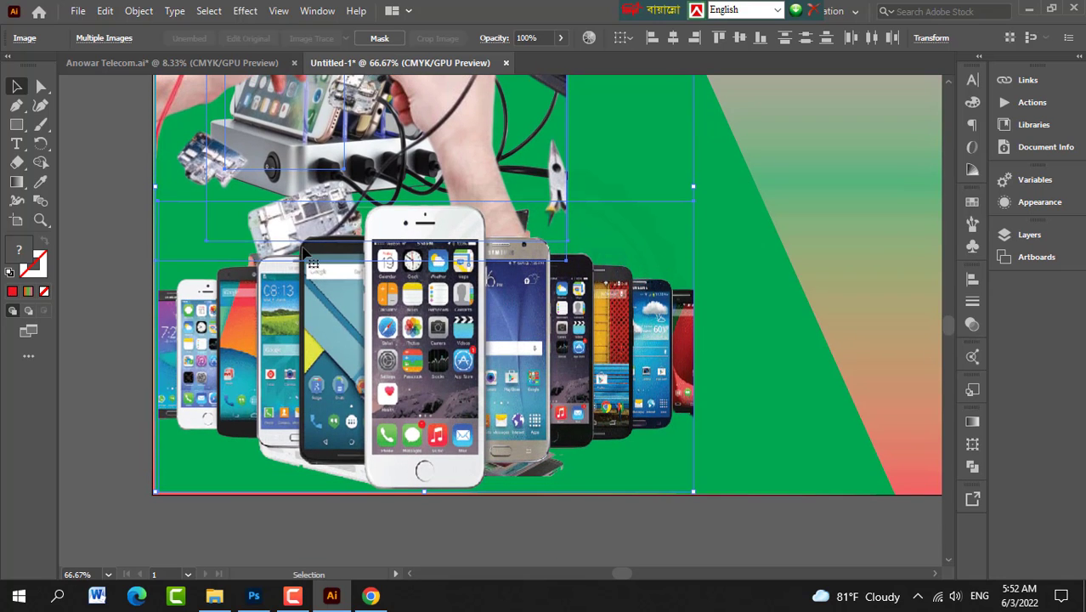
key("ctrl+minus")
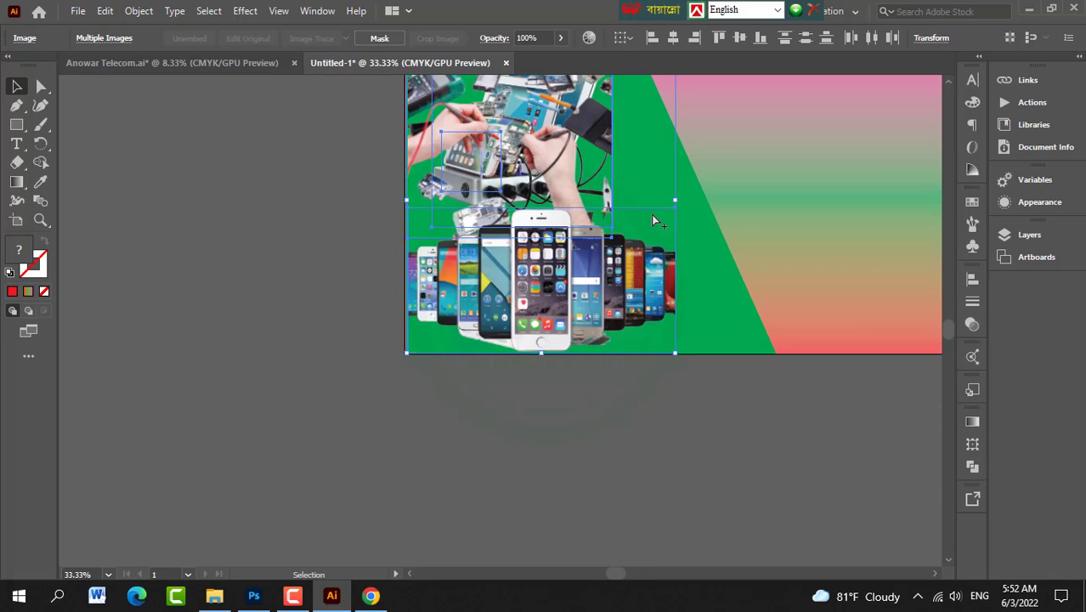
scroll(712, 319, "up", 3)
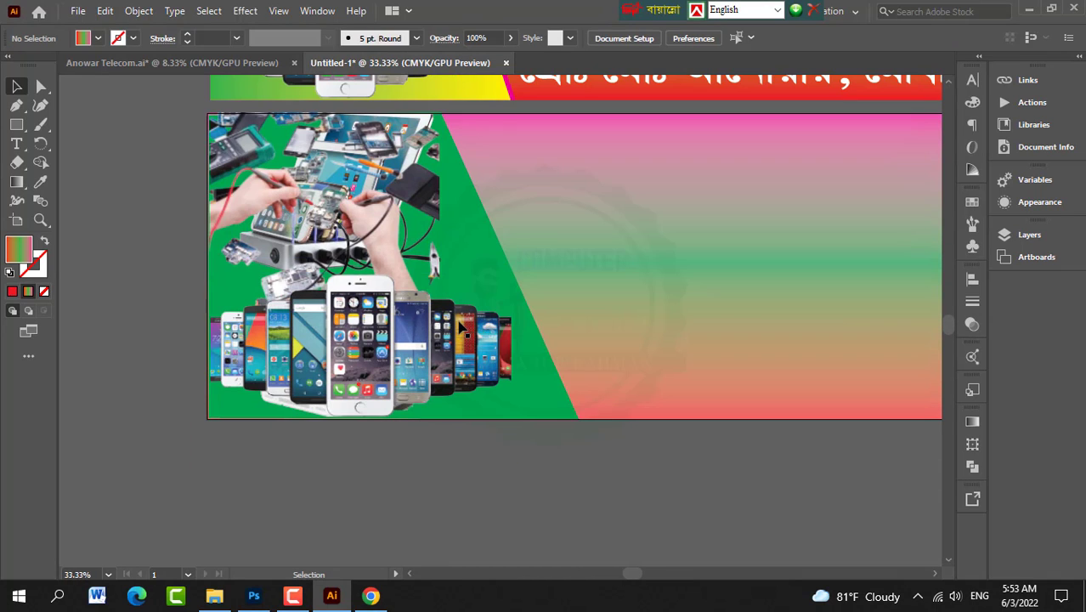
Step: Widen the phone row picture so it reaches the slanted edge of the green panel
left_click(438, 364)
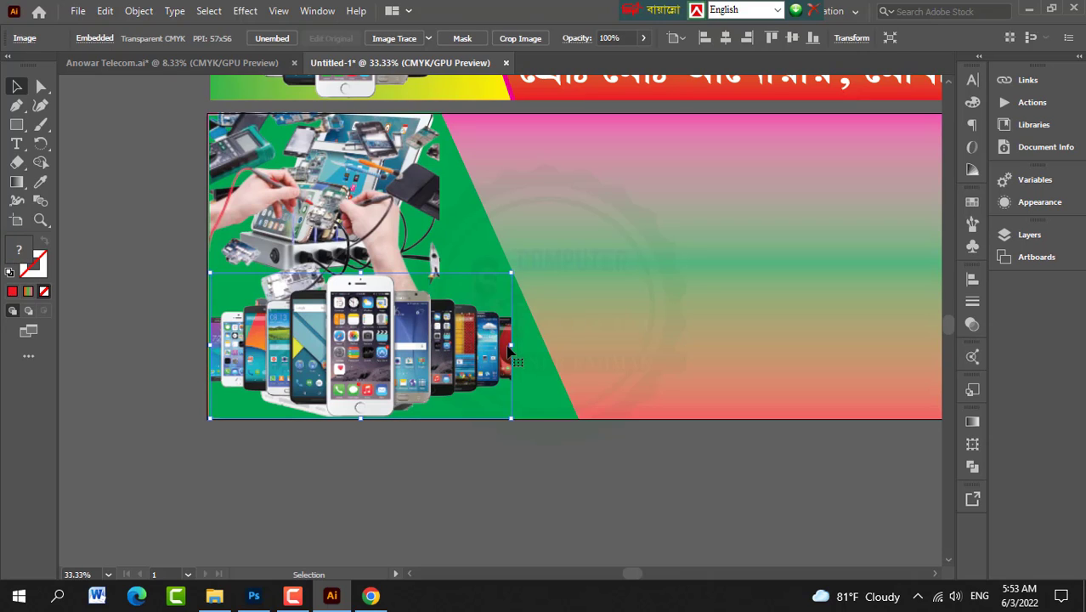
left_click_drag(510, 346, 531, 352)
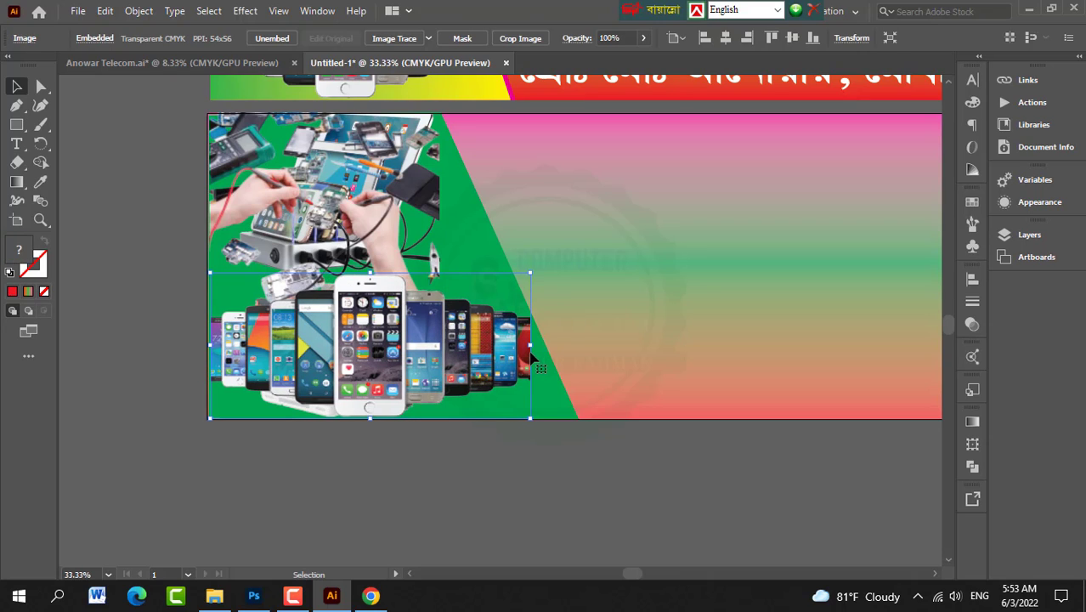
scroll(527, 346, "up", 5)
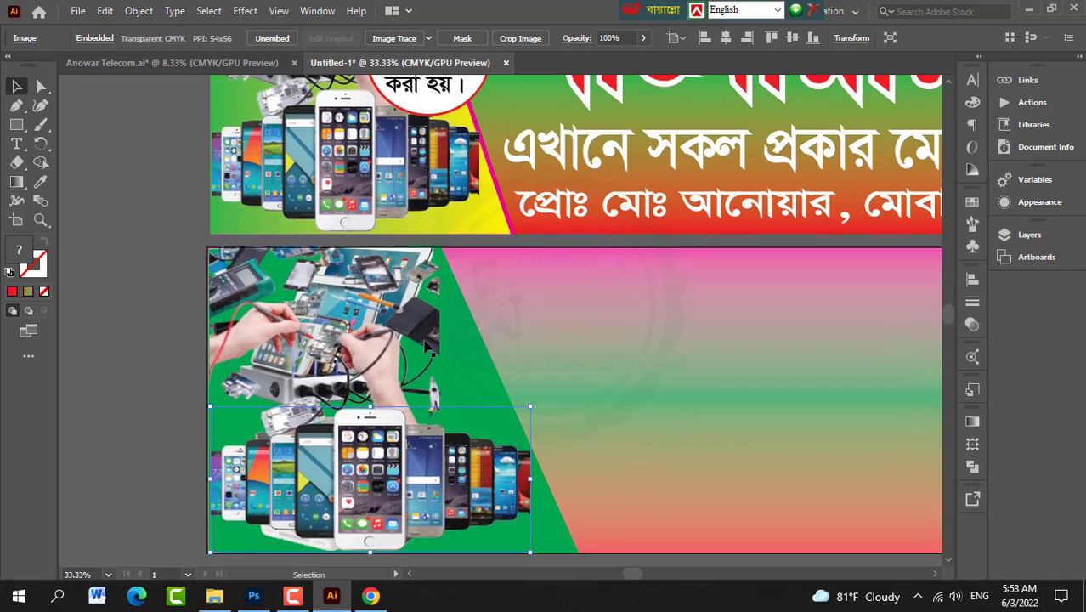
scroll(429, 348, "down", 3)
left_click(176, 336)
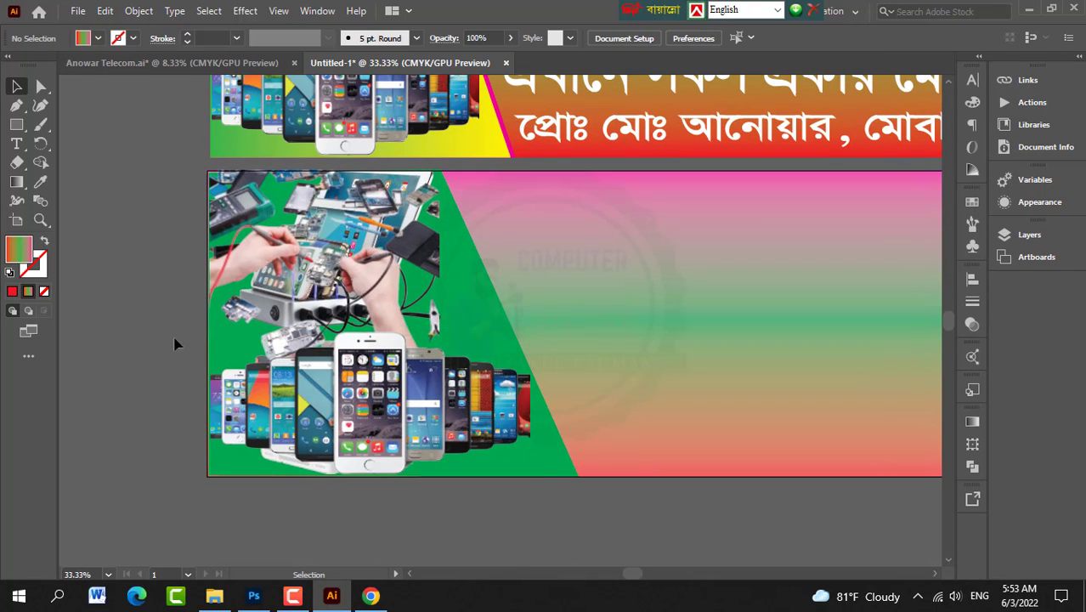
Step: Compare the new banner's picture panel with the finished sample banner above it
scroll(358, 327, "down", 2)
scroll(415, 464, "up", 7)
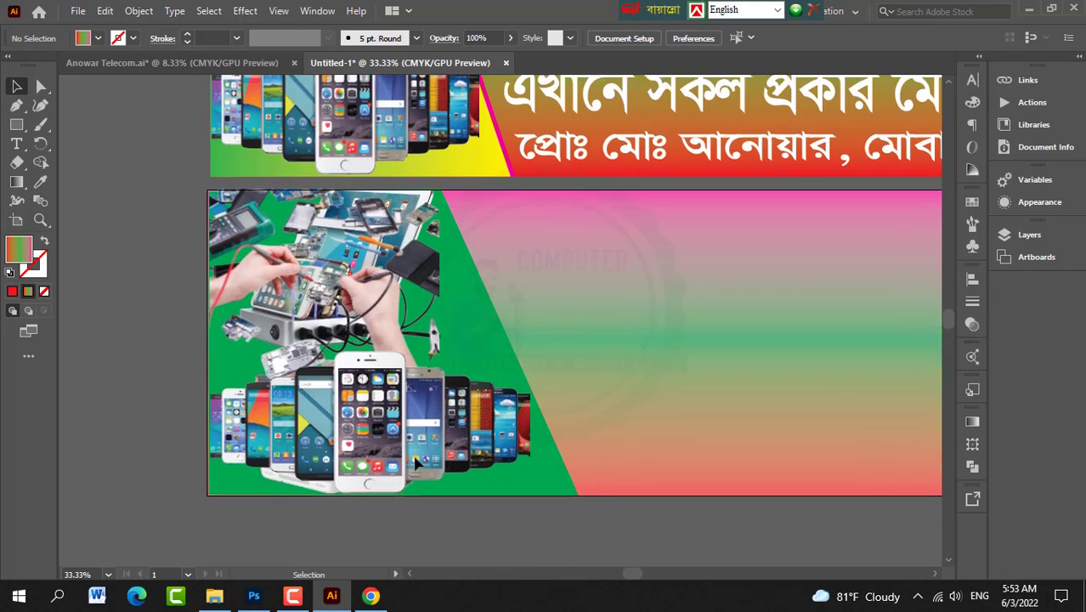
scroll(411, 374, "down", 3)
scroll(441, 314, "up", 5)
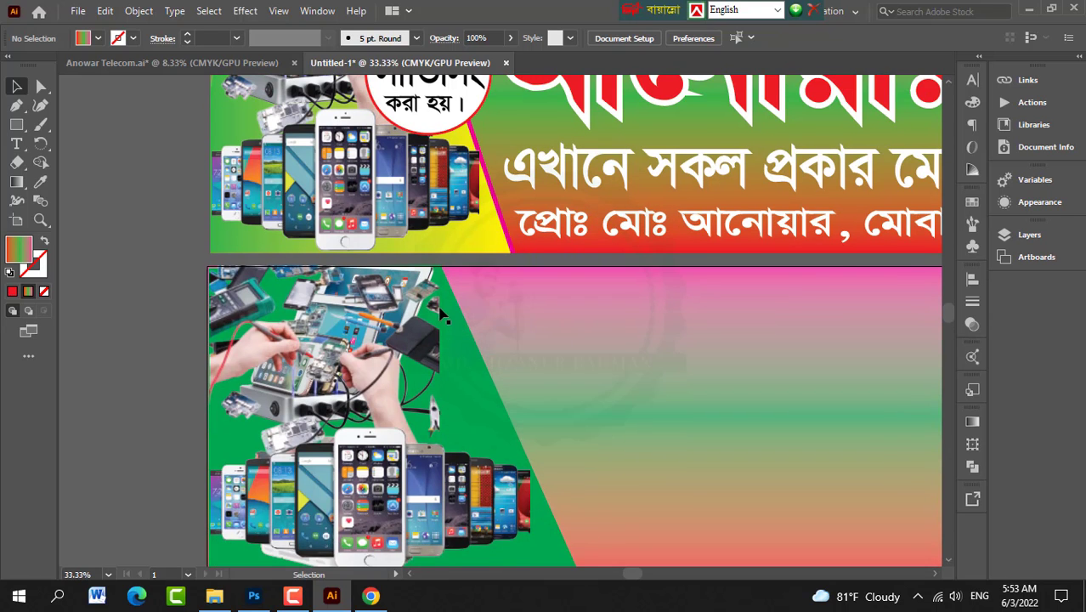
scroll(439, 307, "down", 3)
scroll(435, 302, "down", 1)
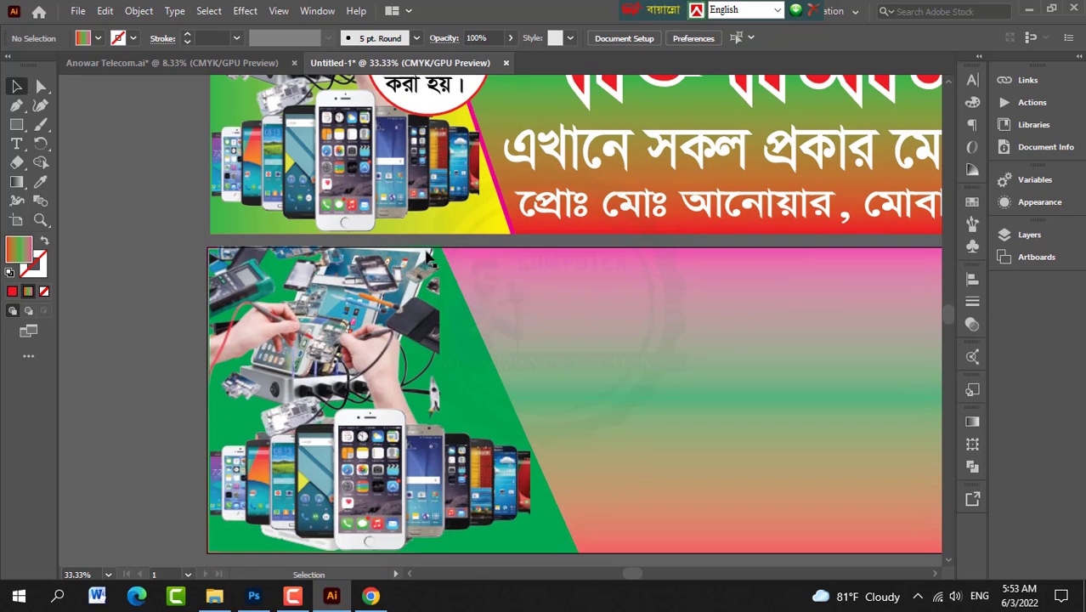
scroll(435, 289, "up", 5)
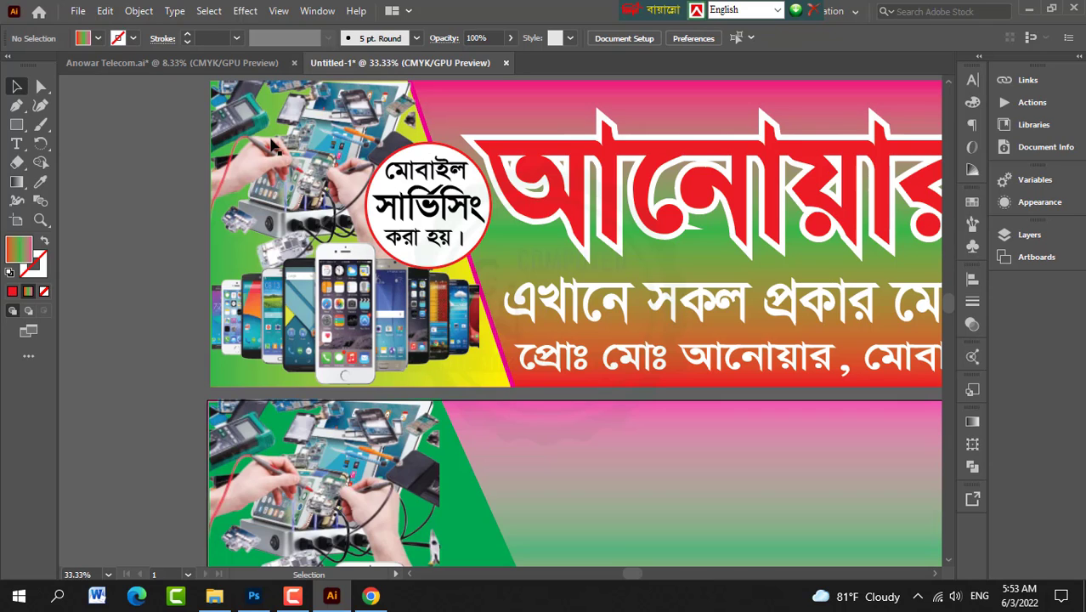
scroll(459, 267, "down", 2)
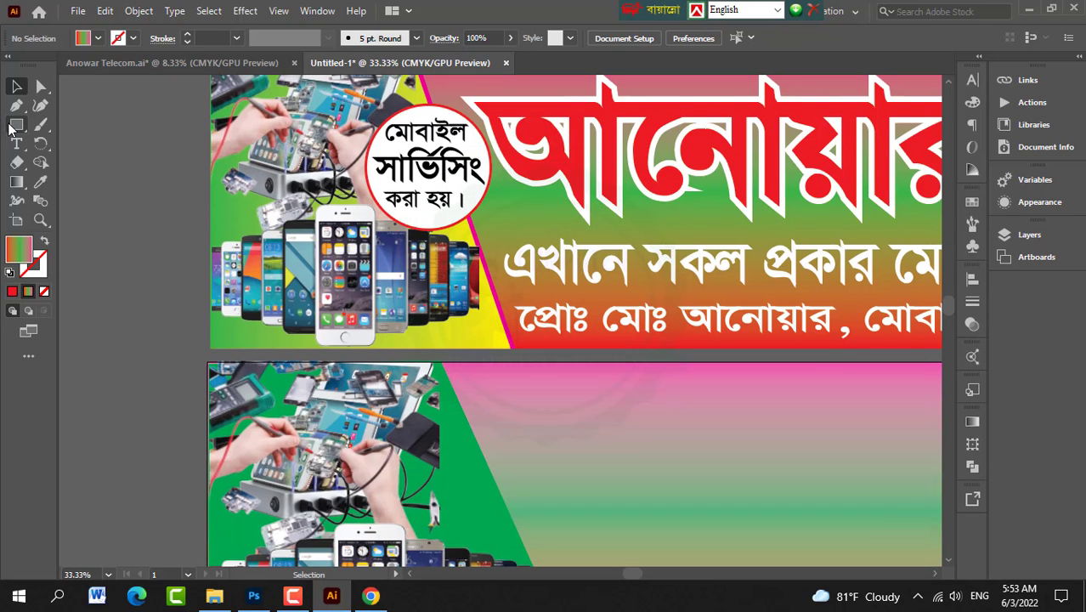
Step: Draw a circle with the Ellipse tool over the slanted edge of the green panel, above the phone row
left_click(14, 126)
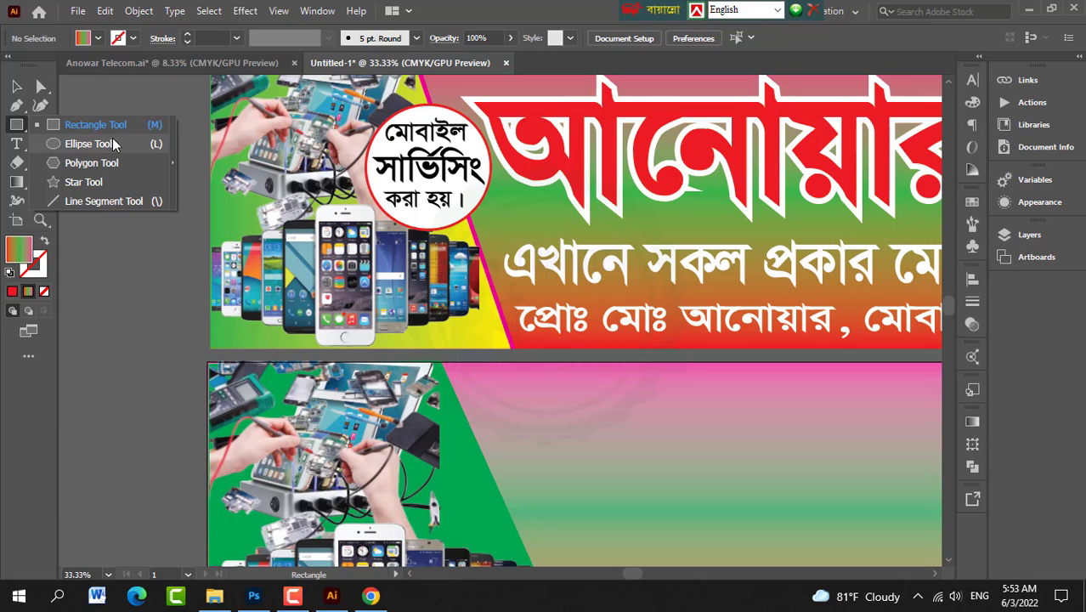
left_click(111, 143)
scroll(531, 293, "down", 4)
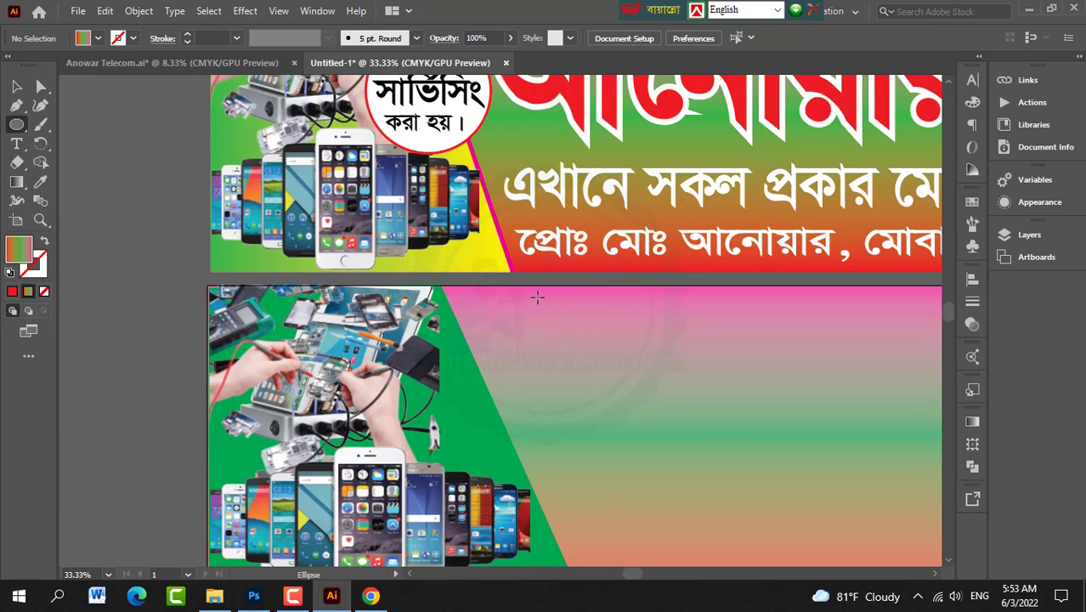
scroll(531, 293, "down", 2)
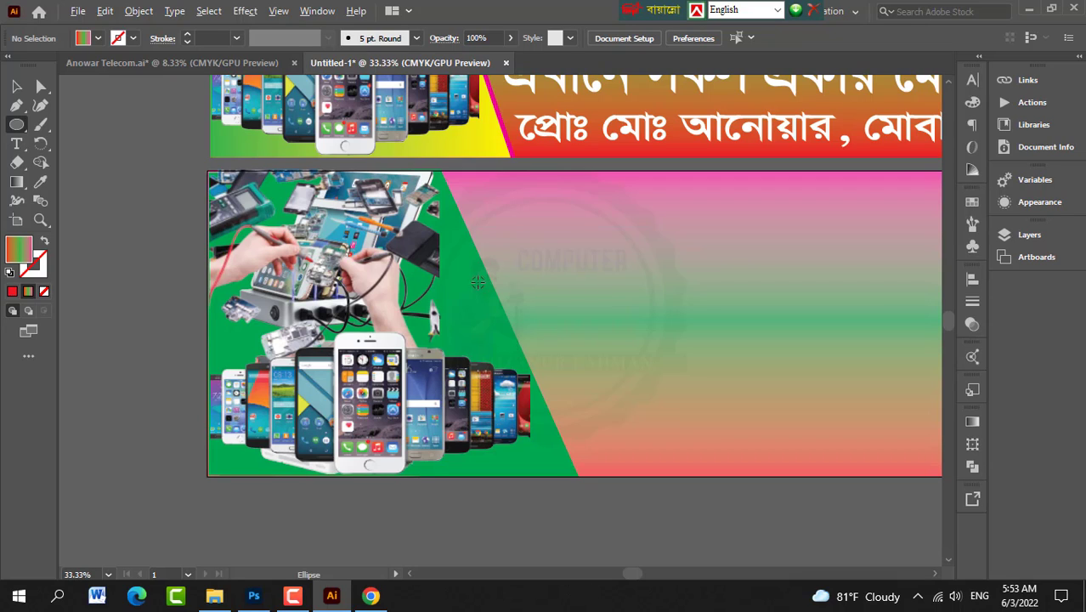
left_click_drag(491, 298, 546, 342)
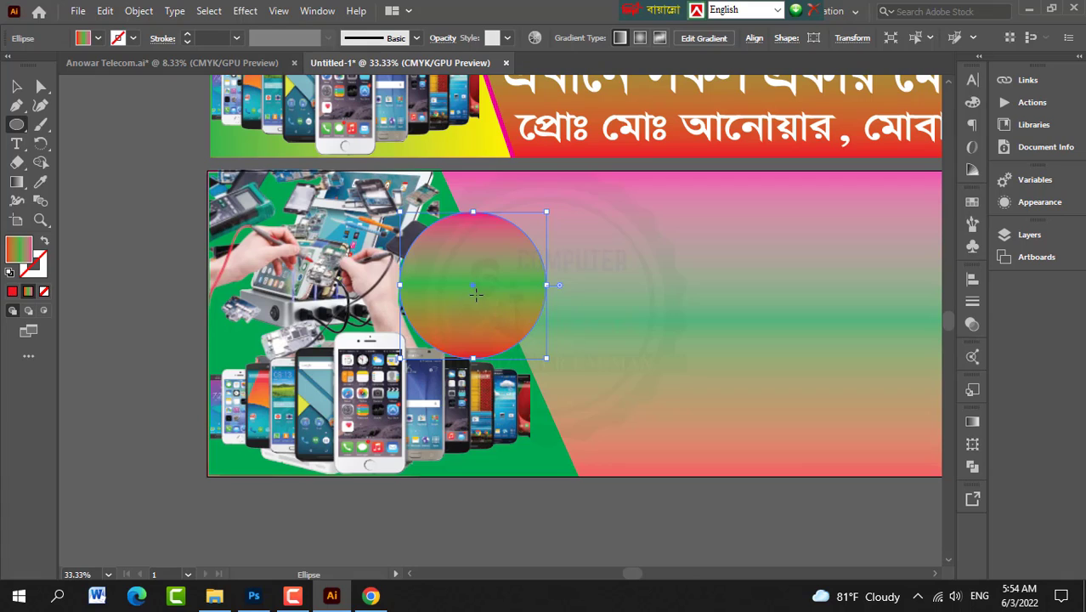
Step: Fill the new circle with white
left_click(15, 87)
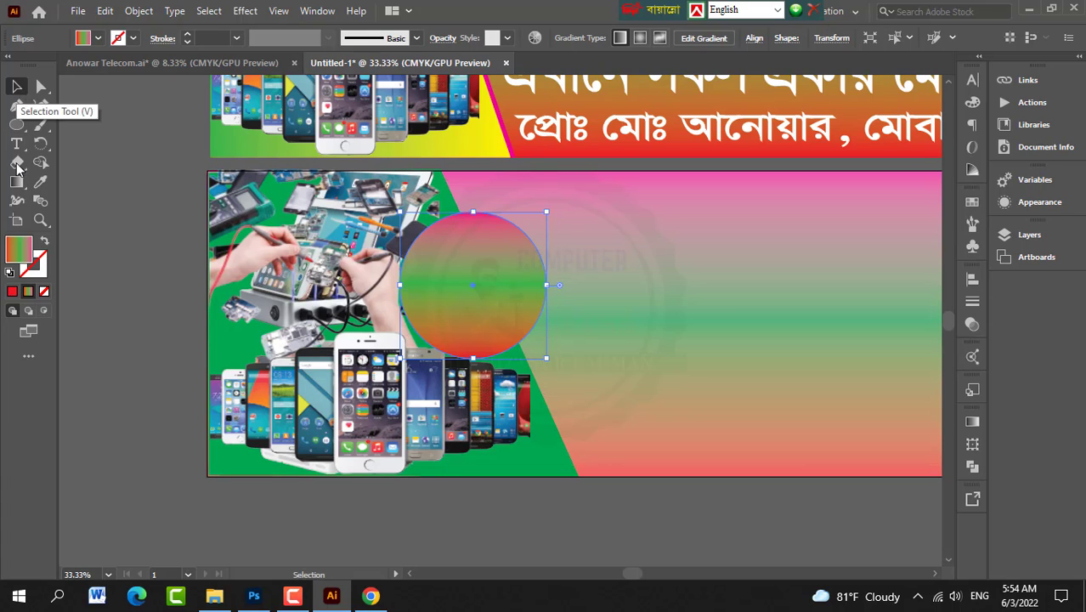
left_click(83, 38)
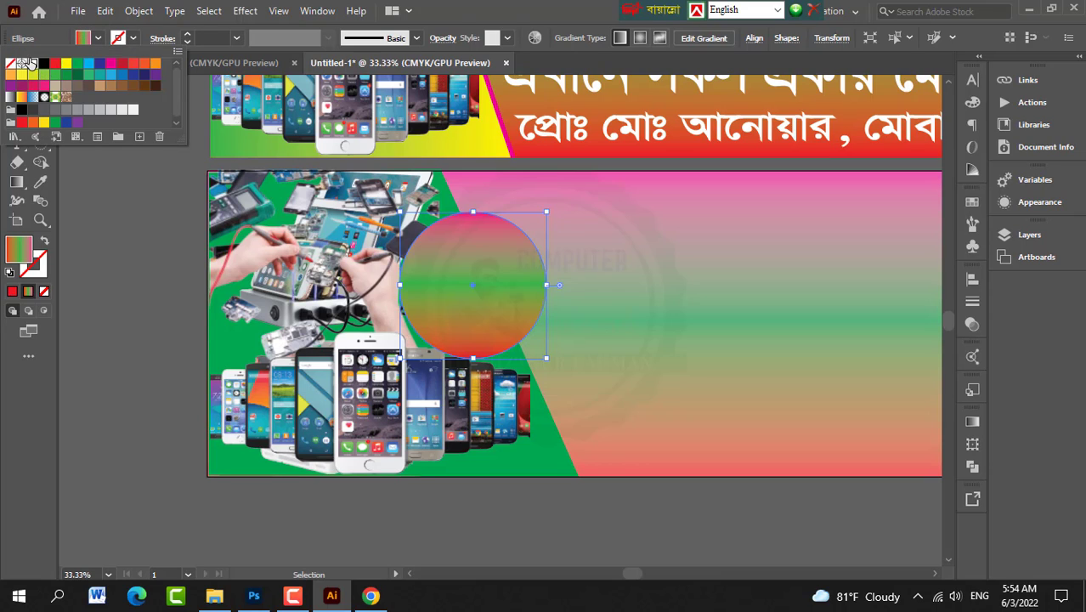
left_click(32, 64)
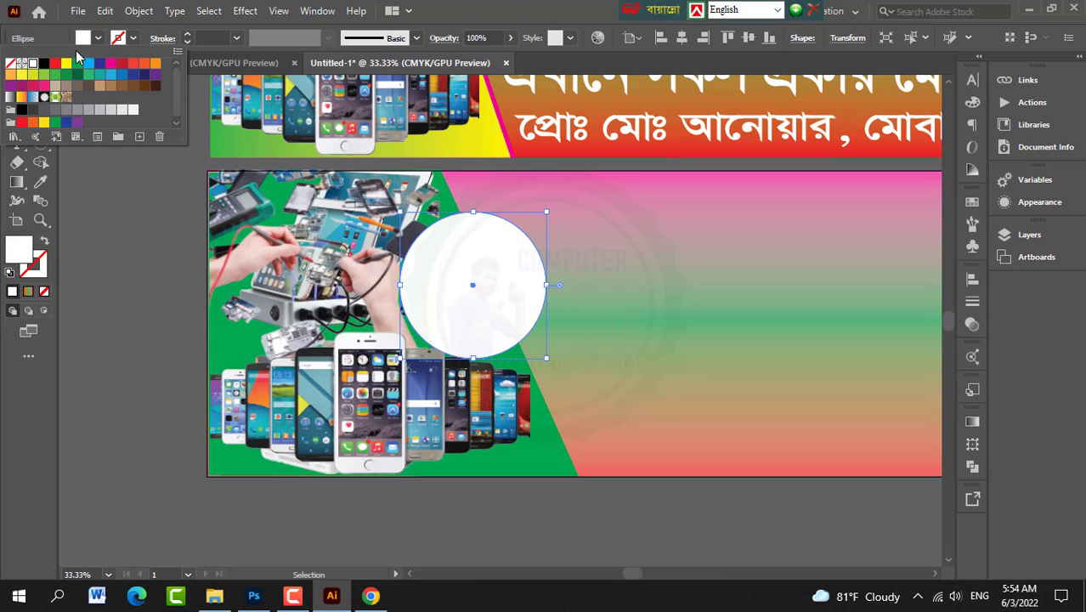
Step: Give the white circle an 8 pt red stroke
left_click(188, 38)
left_click(188, 39)
left_click(189, 38)
left_click(189, 39)
left_click(188, 38)
left_click(189, 38)
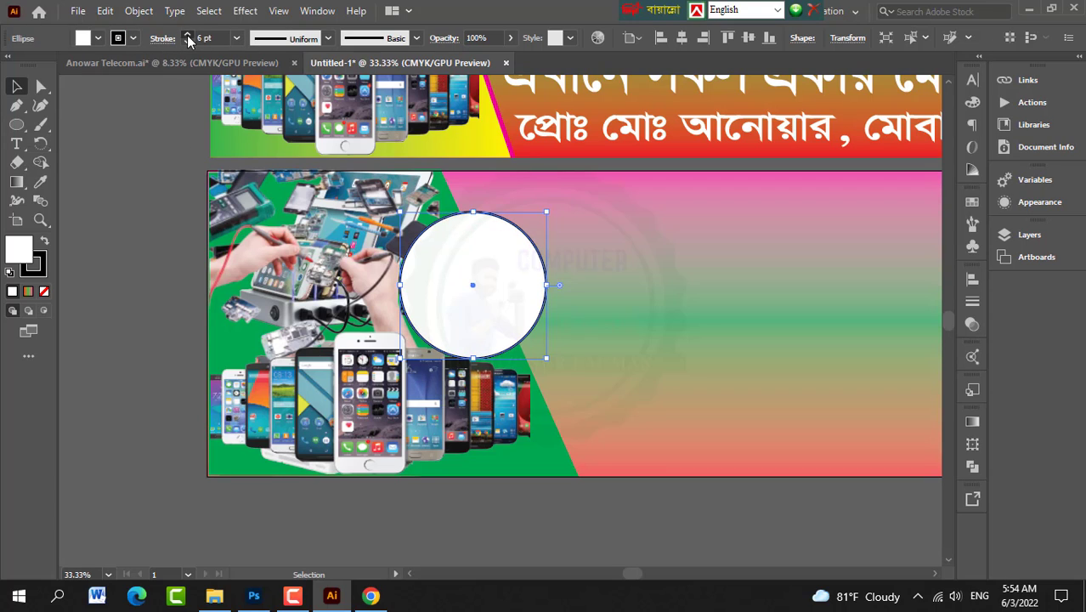
left_click(188, 38)
left_click(188, 38)
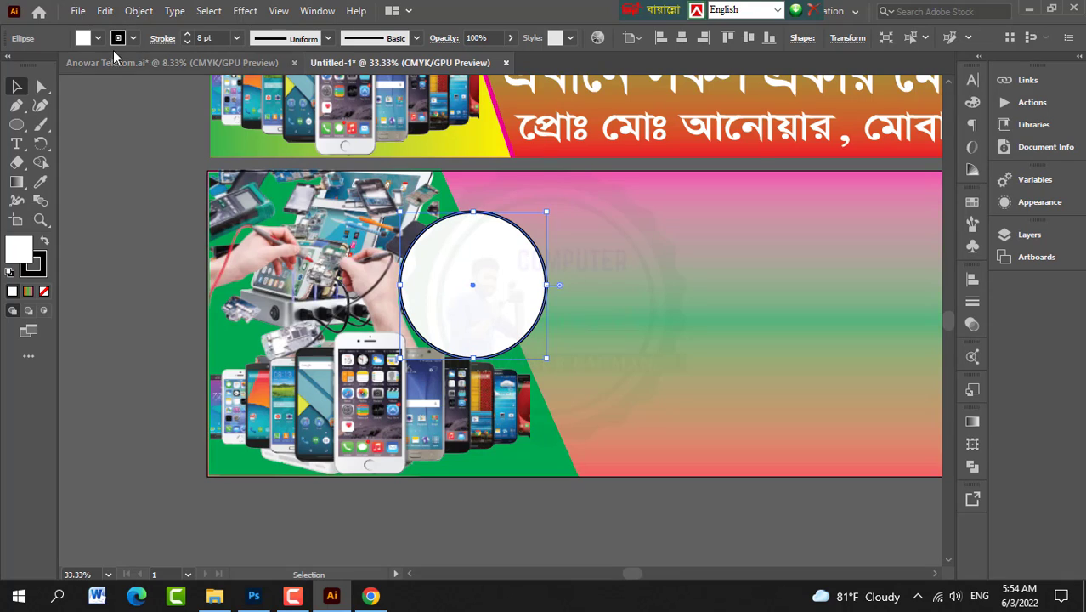
left_click(118, 38)
left_click(54, 63)
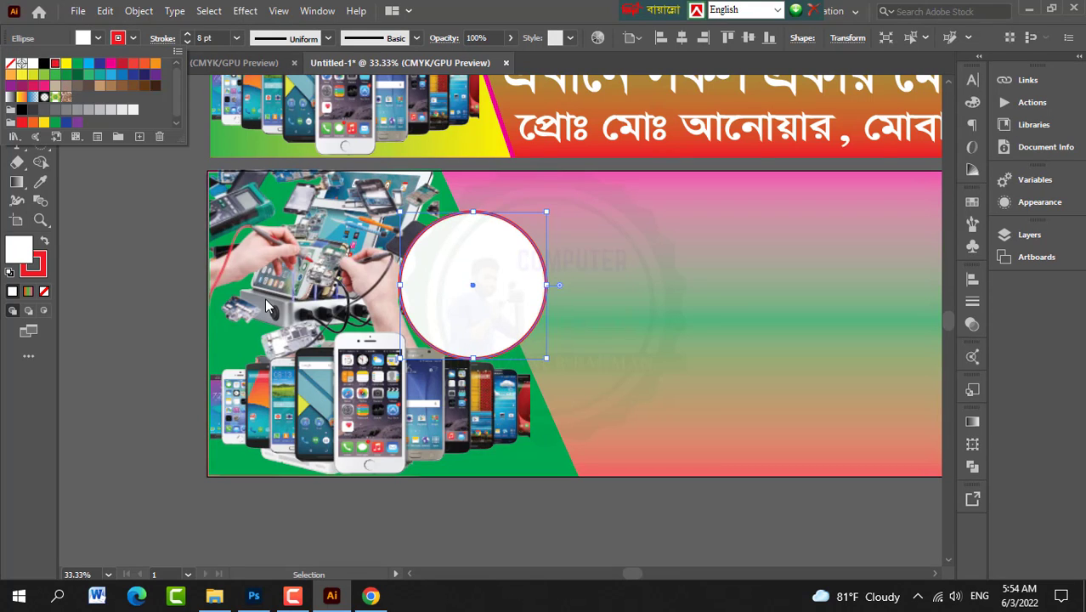
Step: Copy the three-line text "মোবাইল সার্ভিসিং করা হয়।" from the sample banner's badge into the new white circle
left_click(160, 286)
scroll(508, 281, "up", 5)
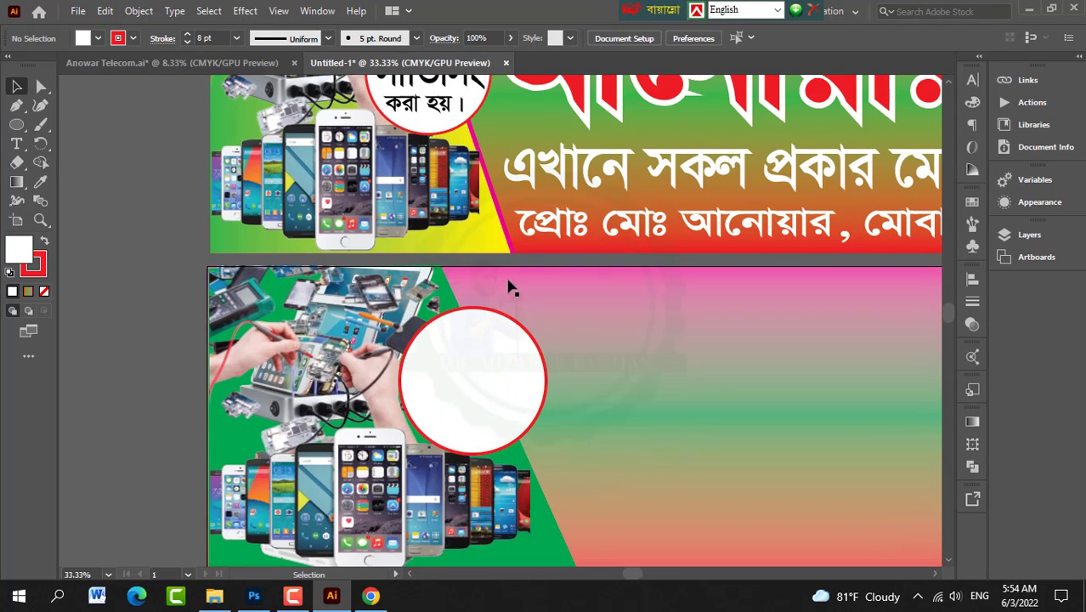
scroll(508, 287, "up", 2)
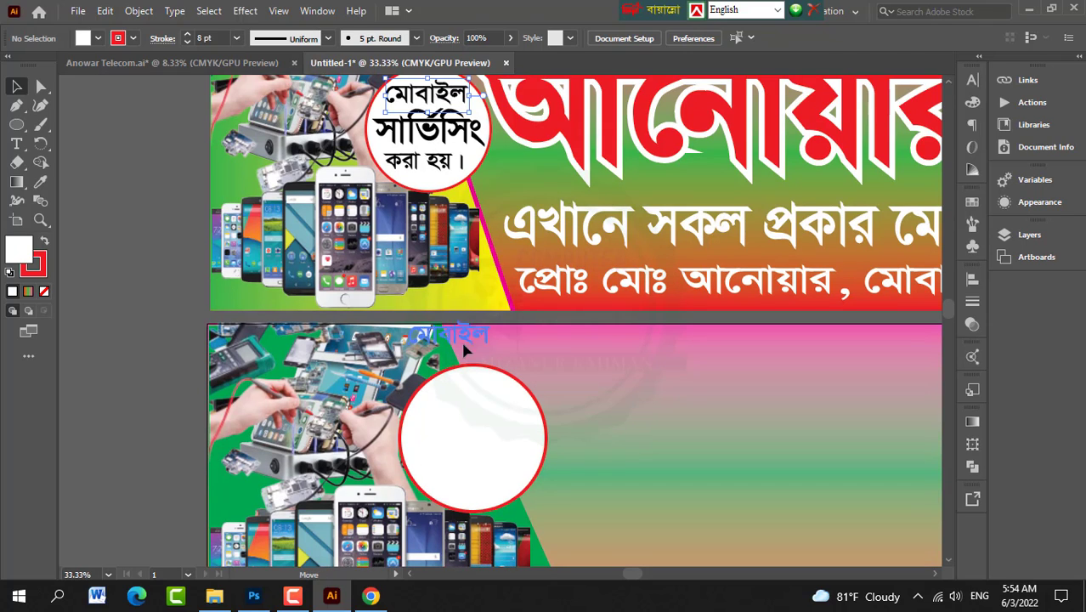
left_click(438, 102)
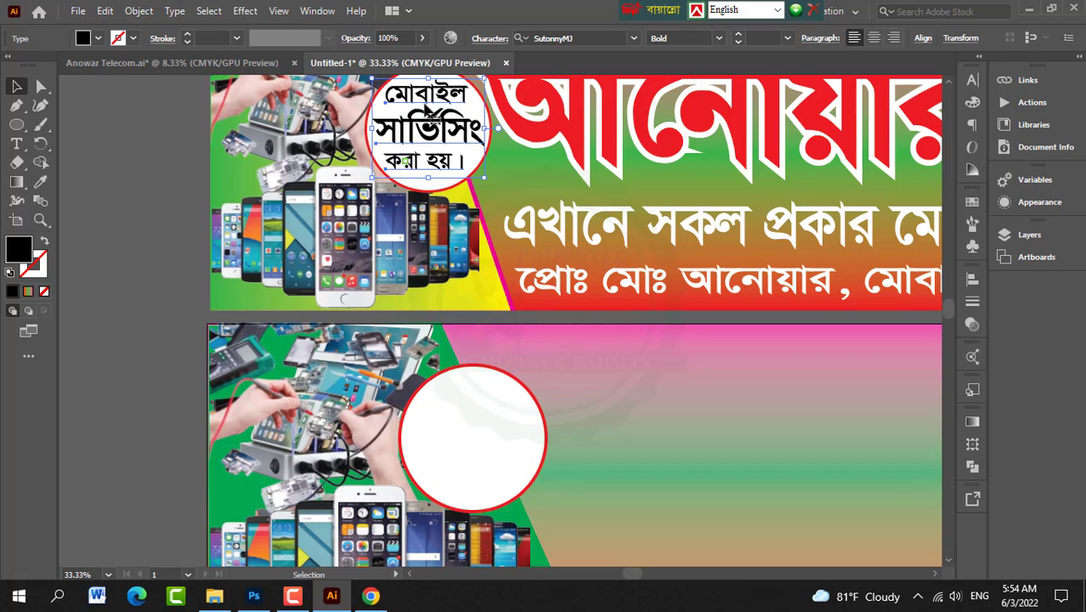
left_click_drag(433, 119, 470, 403)
scroll(470, 402, "down", 2)
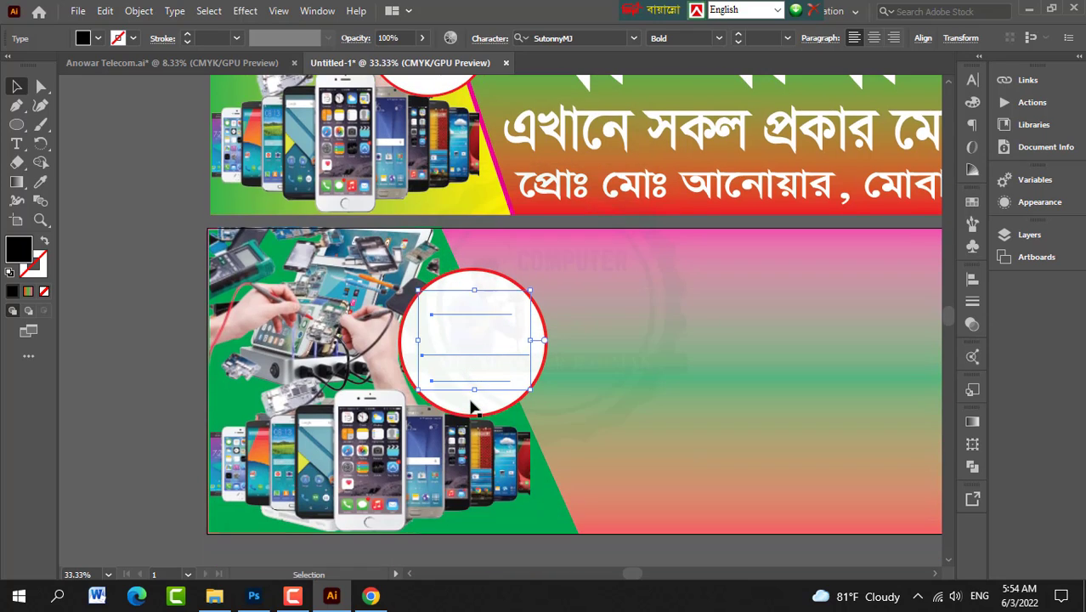
key("ctrl+0")
scroll(586, 315, "down", 2)
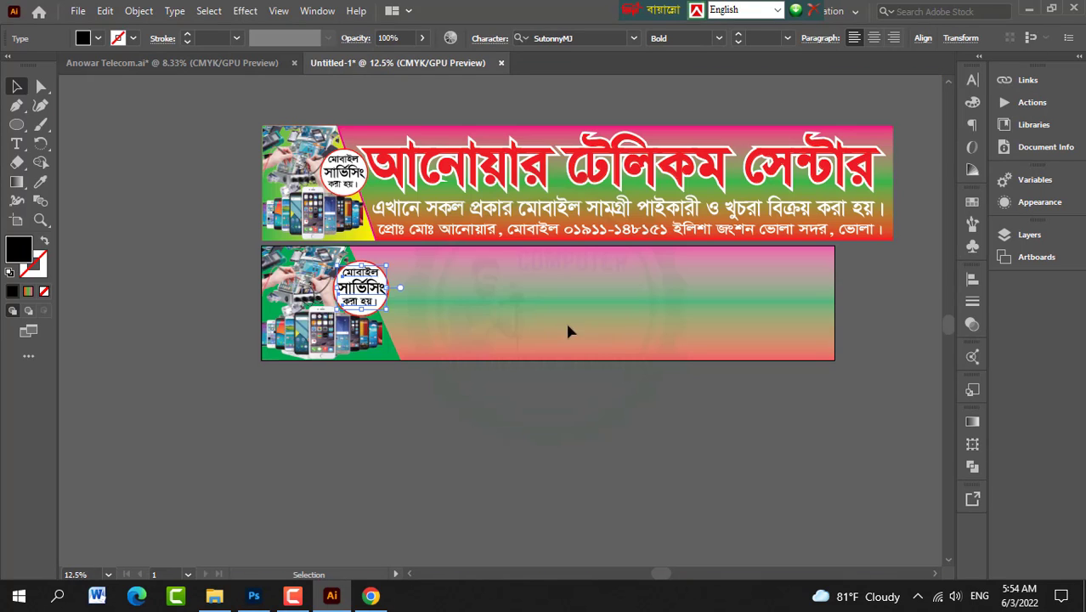
left_click(520, 404)
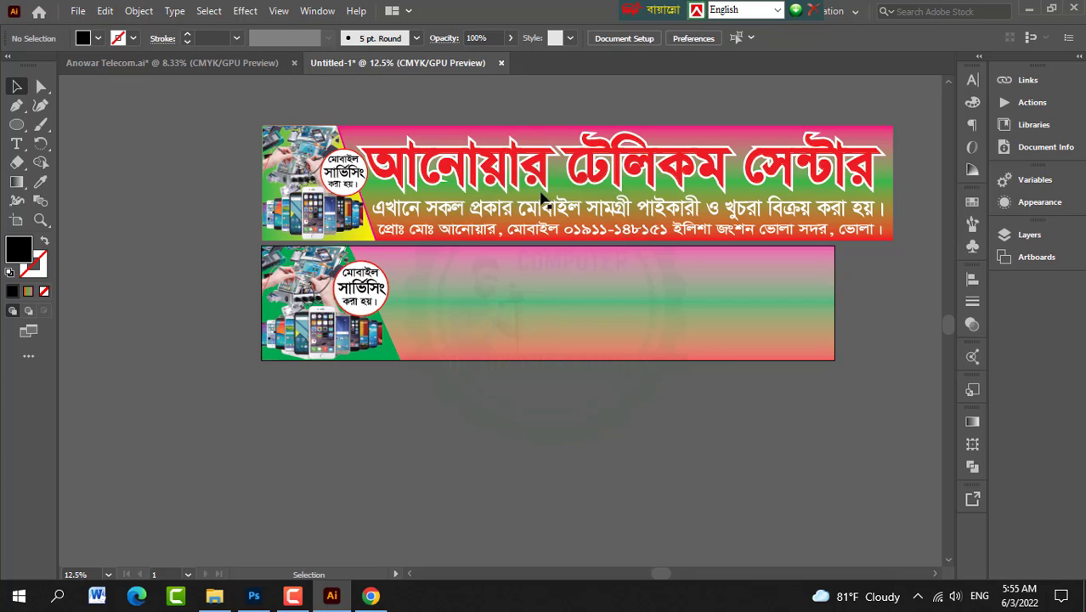
Step: Add a placeholder point-text line above the sample banner and enlarge it to about 375 pt
left_click(496, 163)
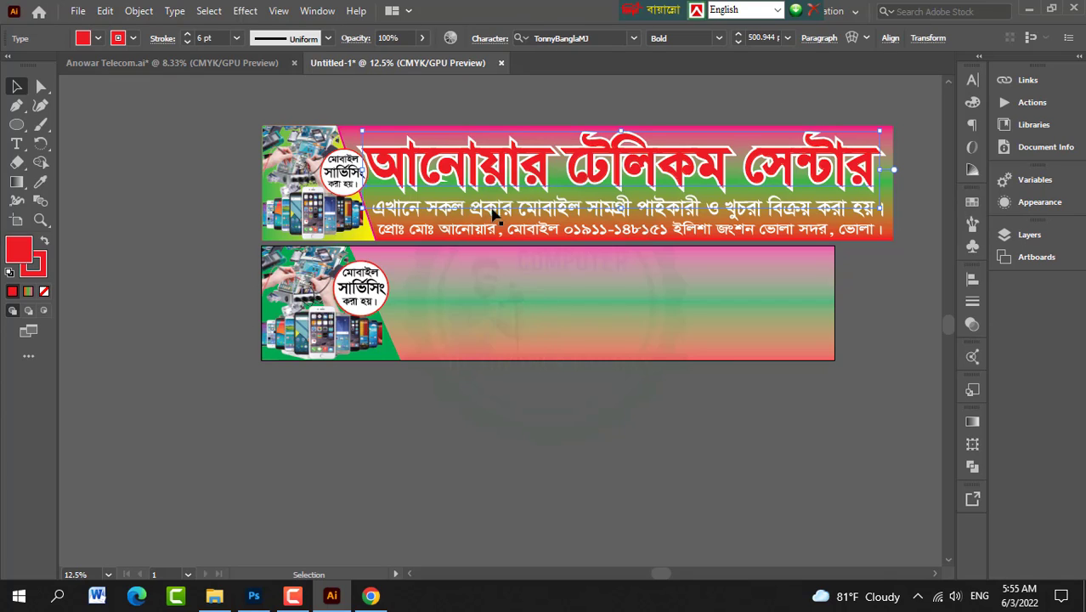
scroll(495, 213, "up", 3)
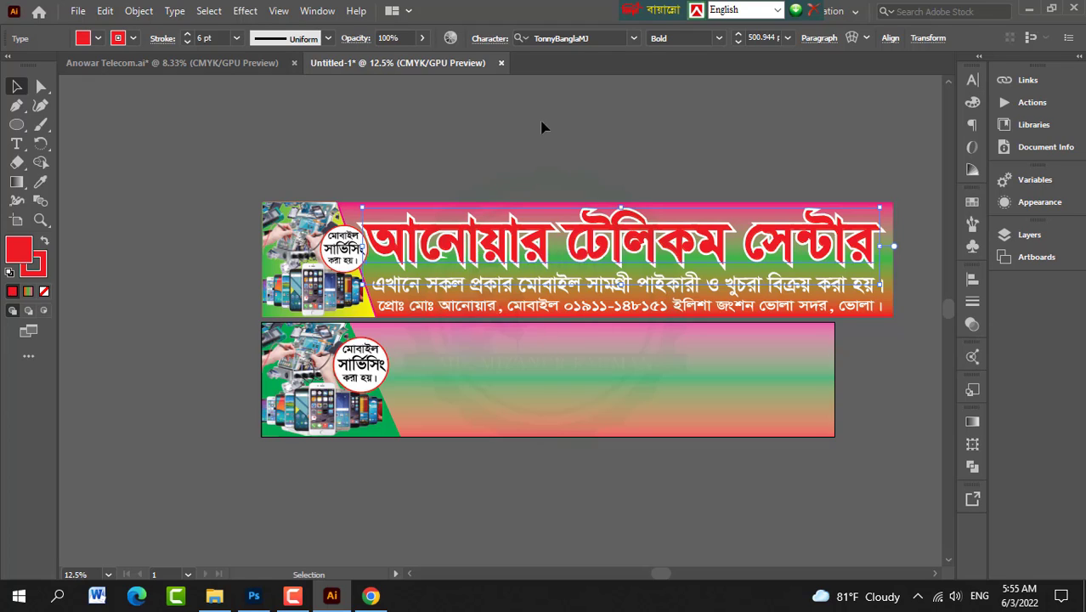
key("t")
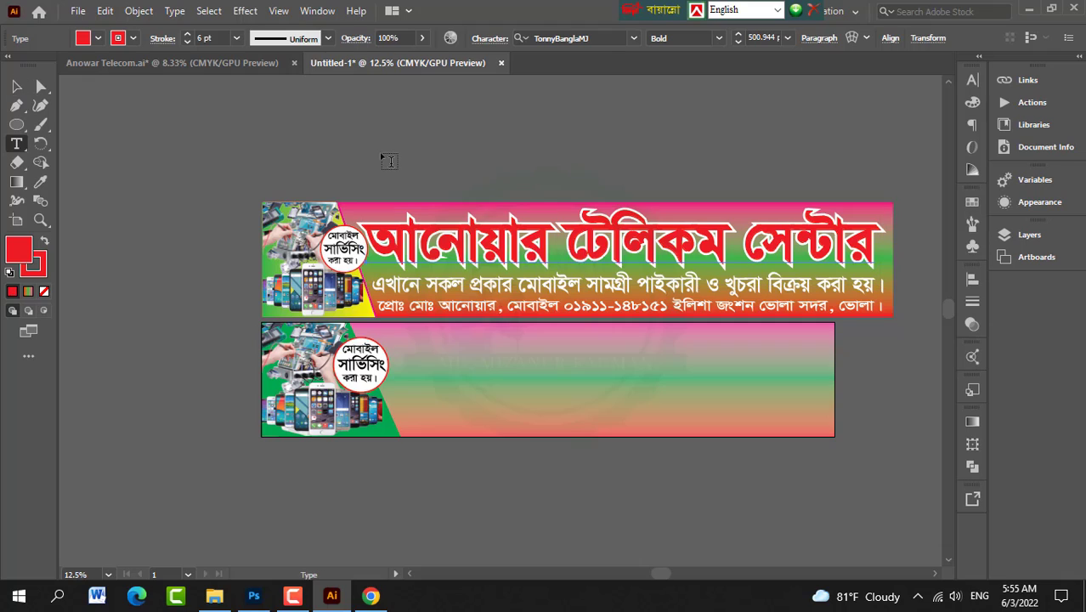
left_click(383, 152)
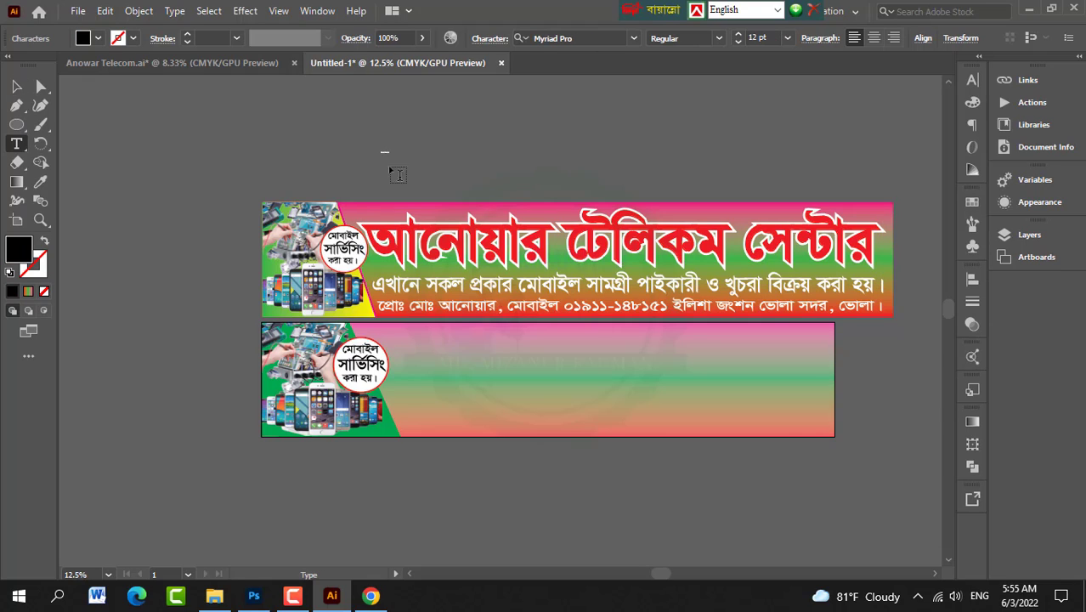
left_click(16, 86)
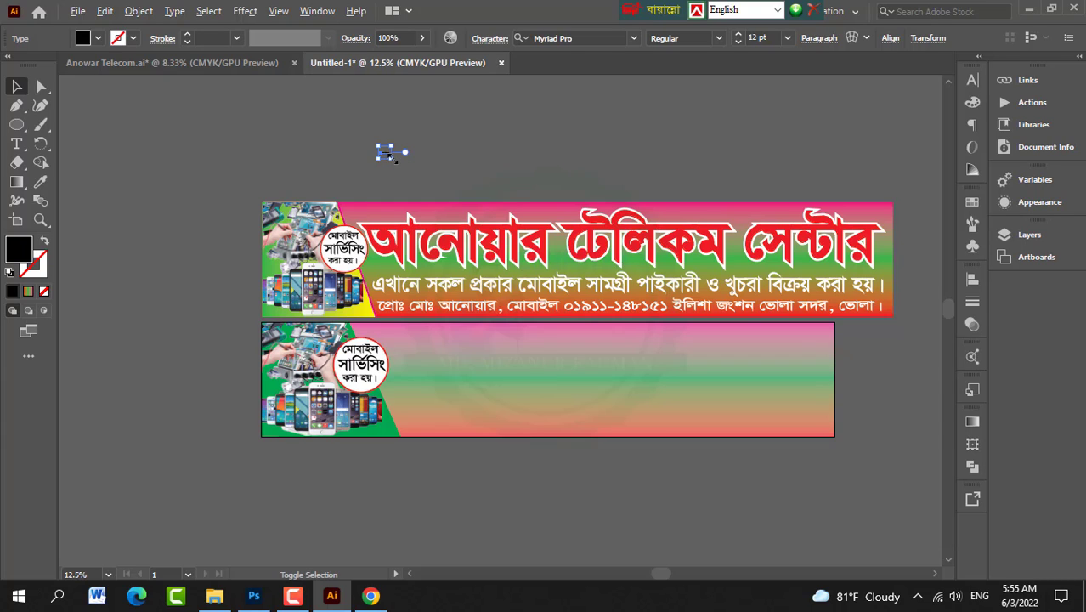
left_click_drag(389, 155, 521, 219)
left_click_drag(432, 153, 545, 156)
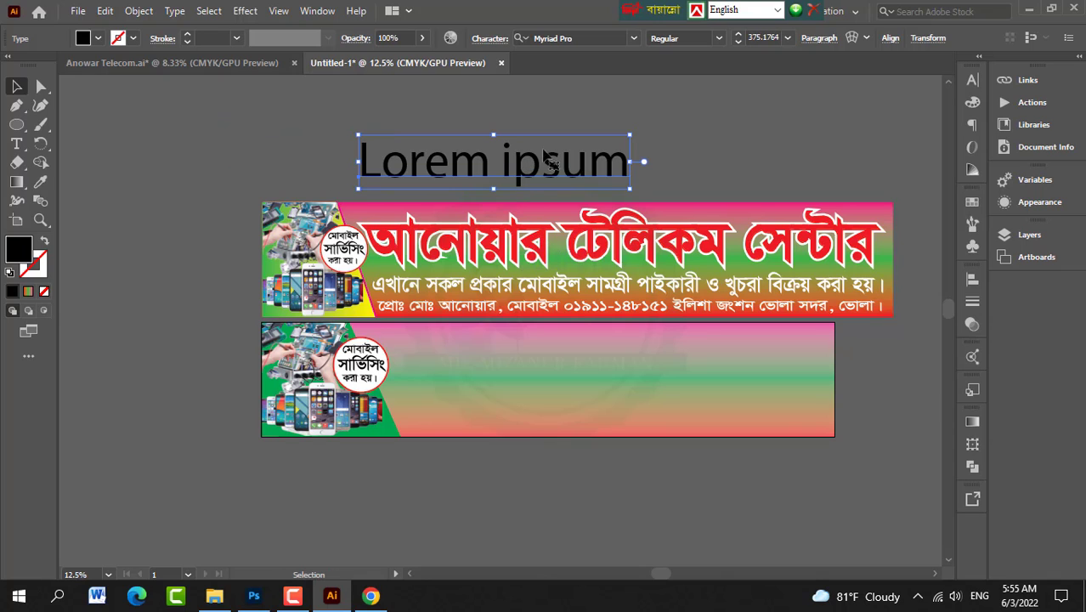
Step: Set the placeholder text's font to SutonnyMJ and replace its wording with "কম্পিউটার শিক্ষা একাডেমী" using the Bijoy Classic keyboard layout
left_click(634, 38)
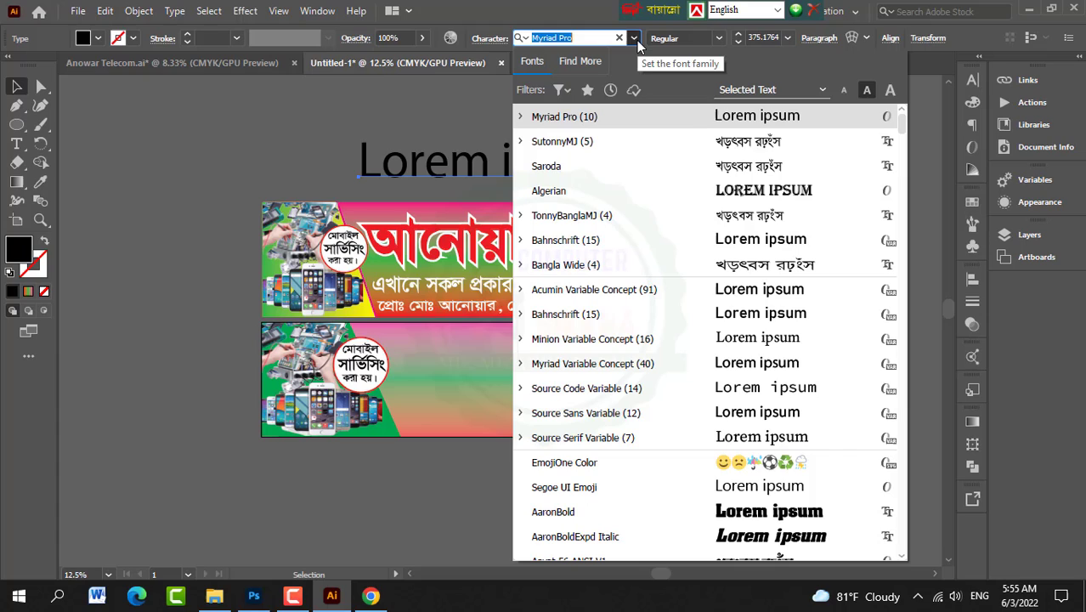
left_click(704, 142)
key("t")
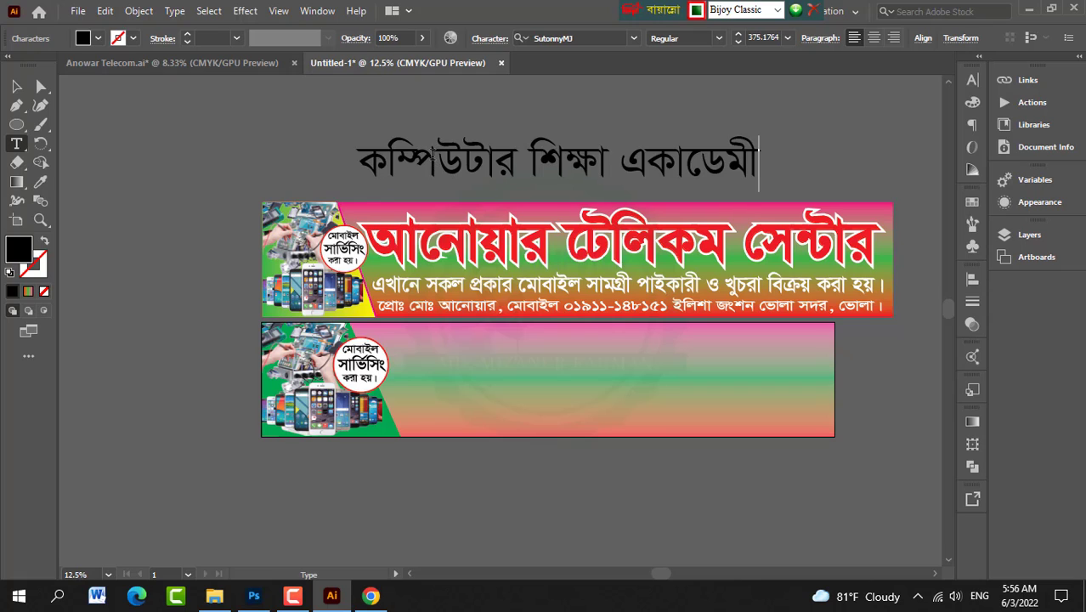
left_click(16, 86)
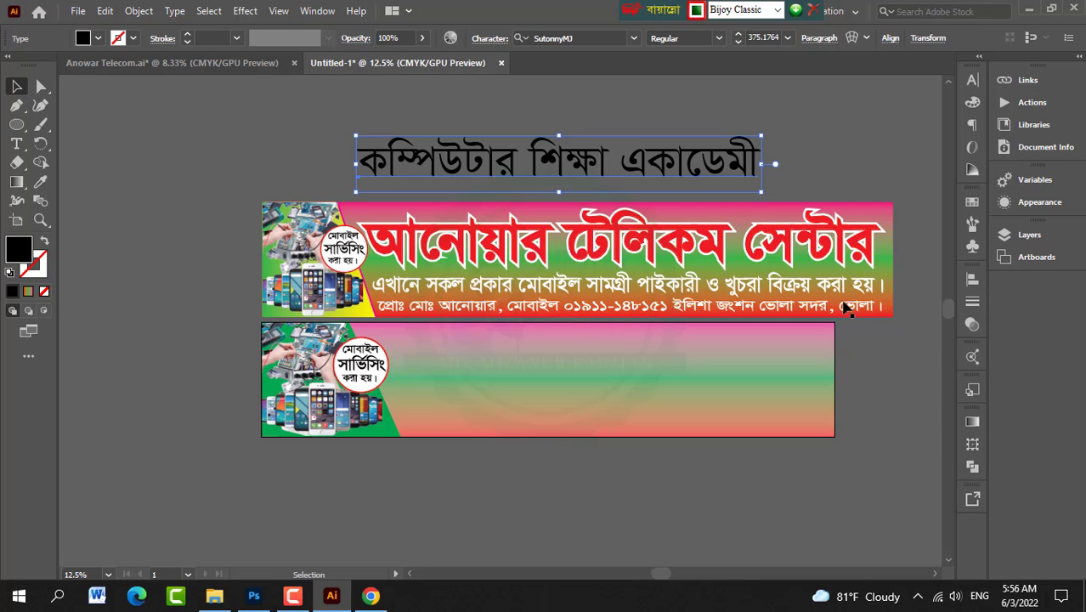
Step: Place the title beside the badge at the upper edge of the new banner, enlarge it to about 400 pt and make it bold
scroll(663, 280, "down", 1)
left_click_drag(580, 125, 617, 315)
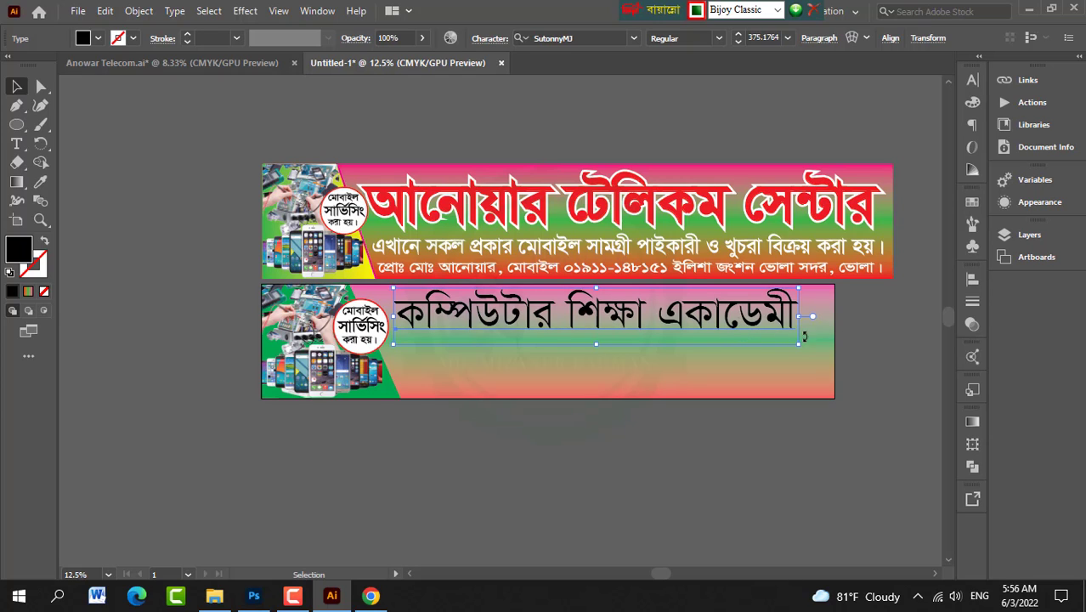
left_click_drag(797, 344, 828, 368)
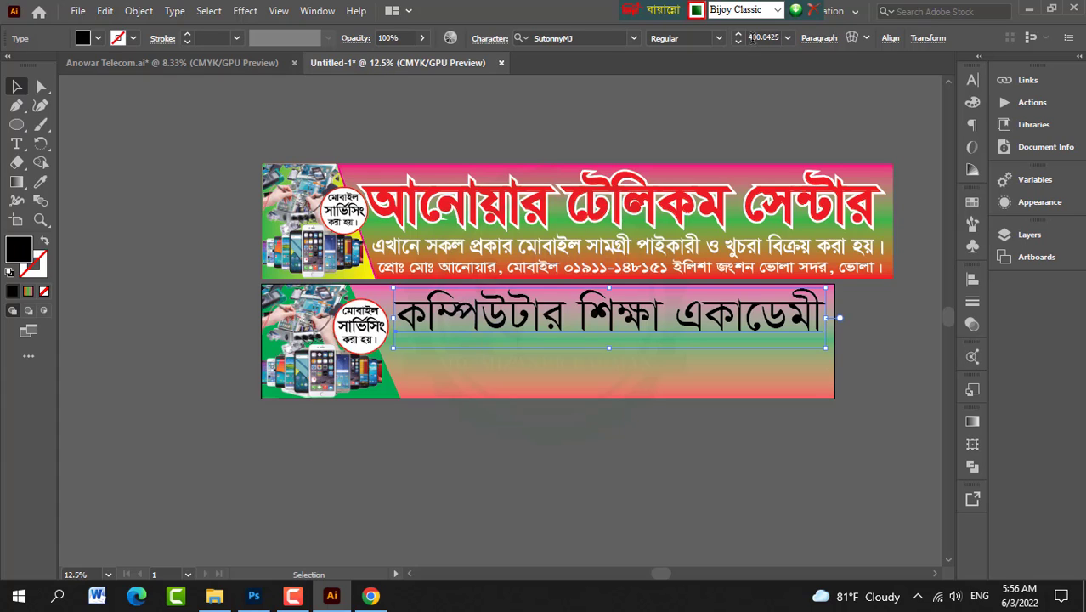
left_click(715, 39)
left_click(700, 92)
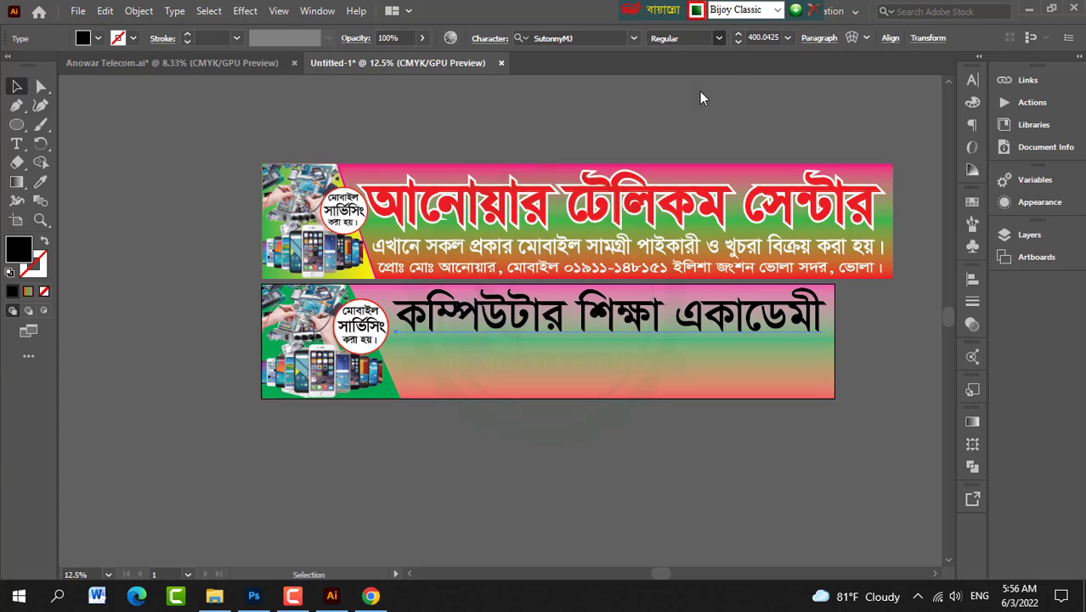
Step: Fill the new banner's title text with red
scroll(879, 327, "down", 2)
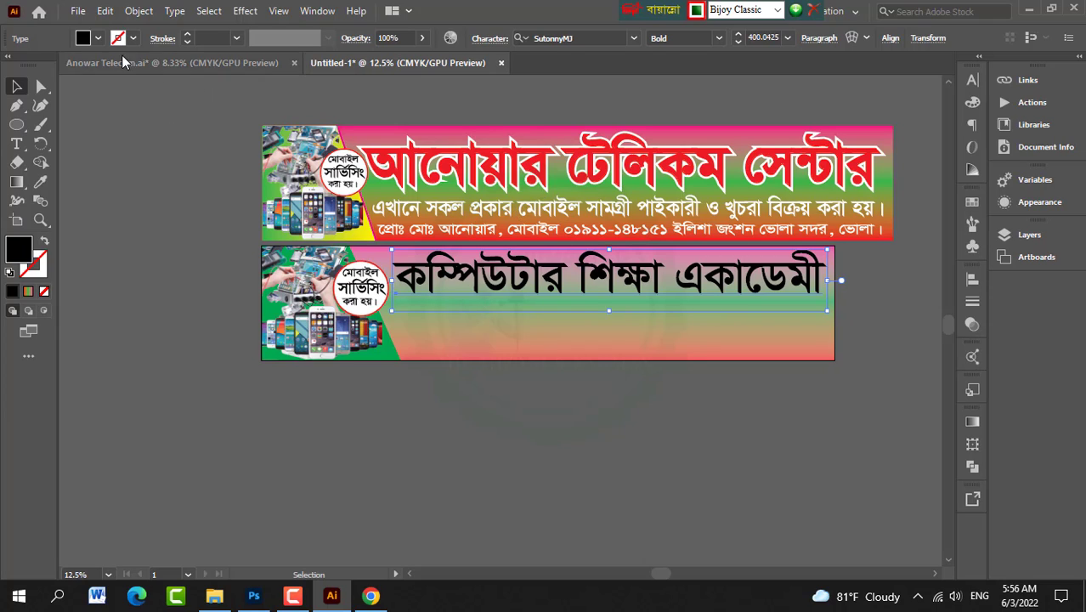
left_click(85, 44)
left_click(55, 64)
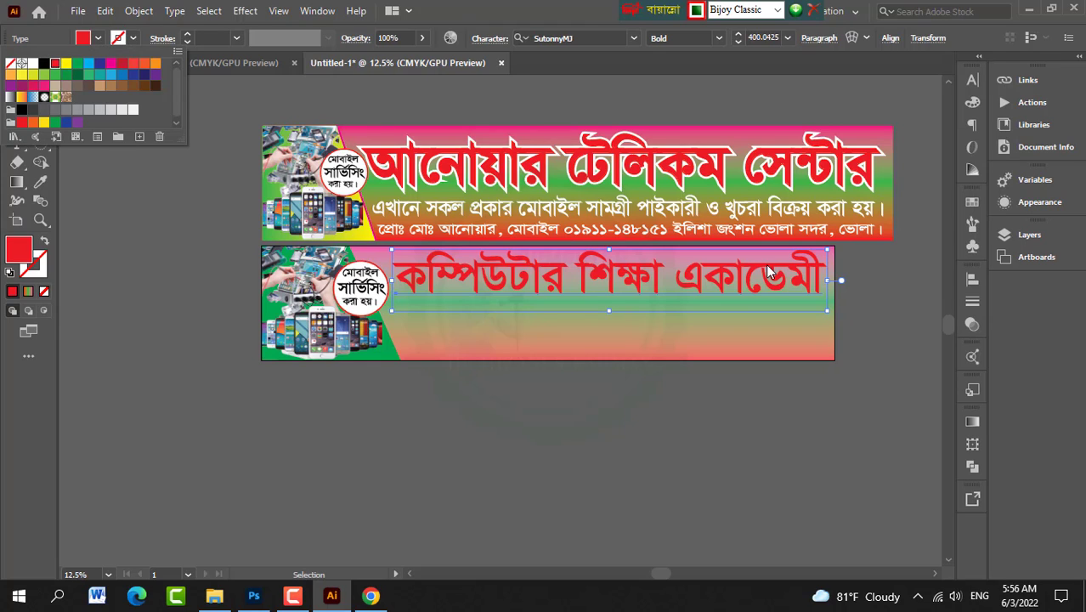
left_click(621, 391)
left_click(622, 392)
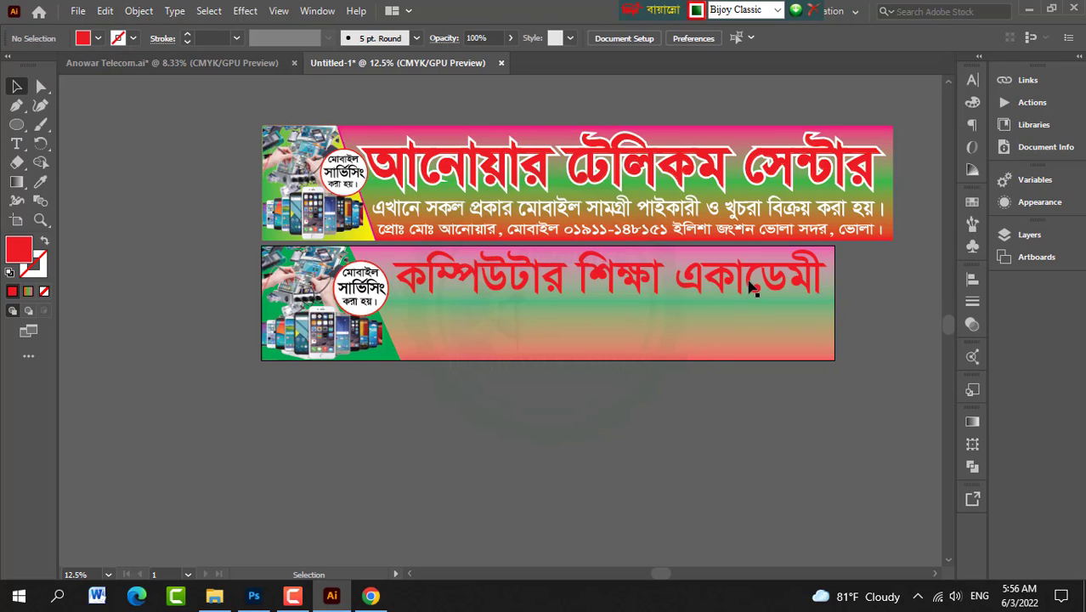
Step: Check the sample title's stroke, and give the new banner's title a red stroke of 8 pt
left_click(750, 287)
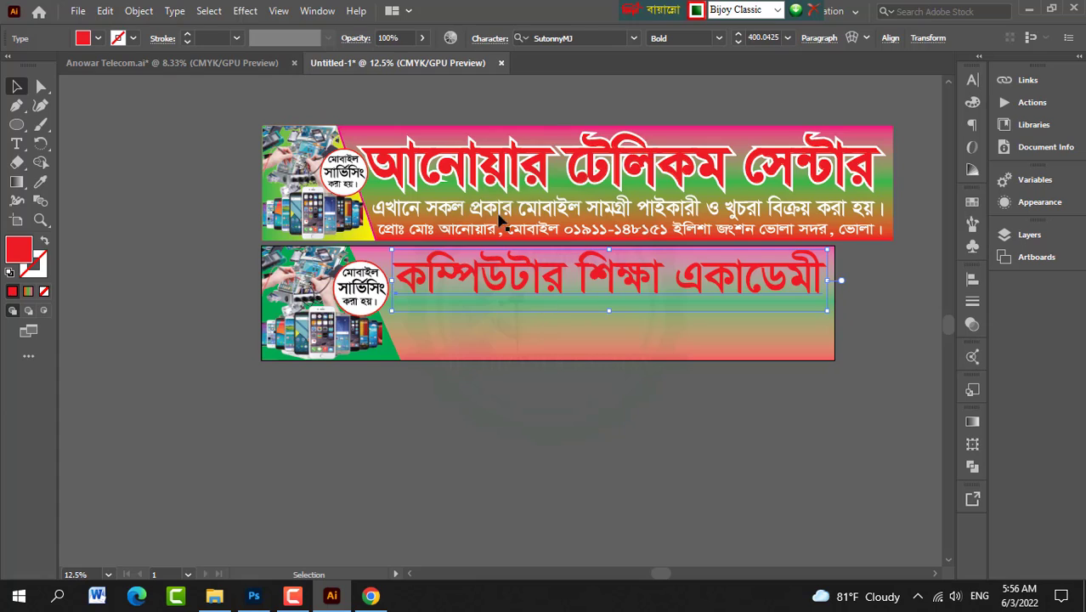
left_click(482, 169)
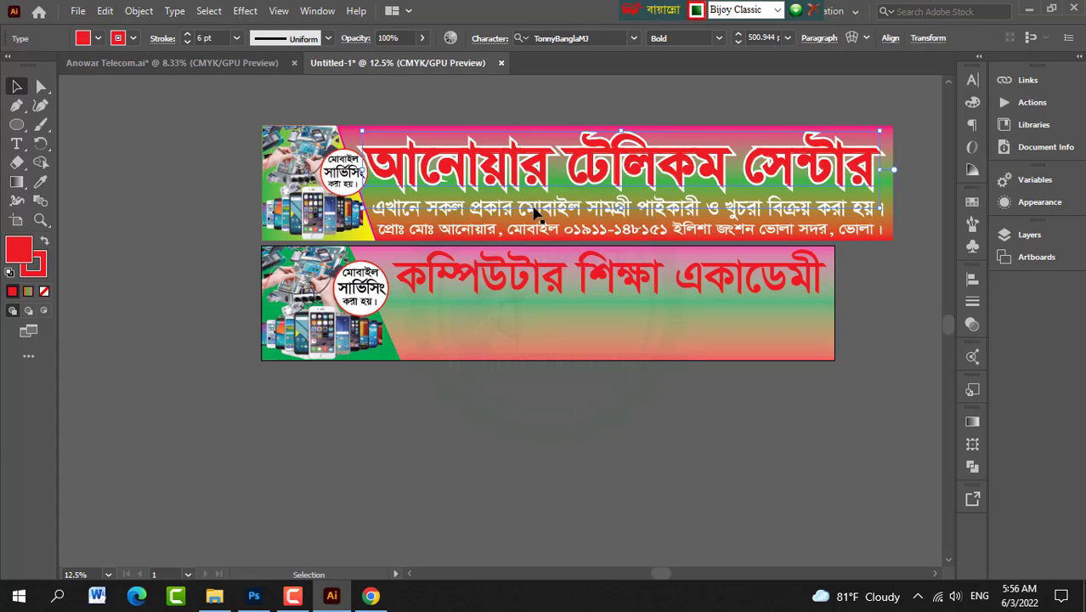
left_click(500, 280)
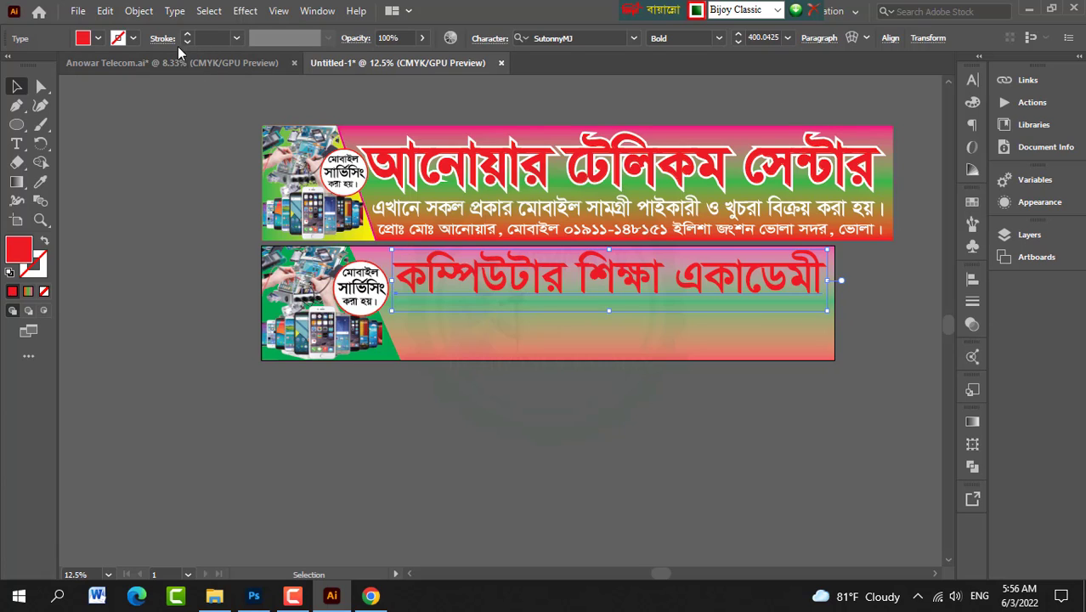
left_click(117, 39)
left_click(55, 63)
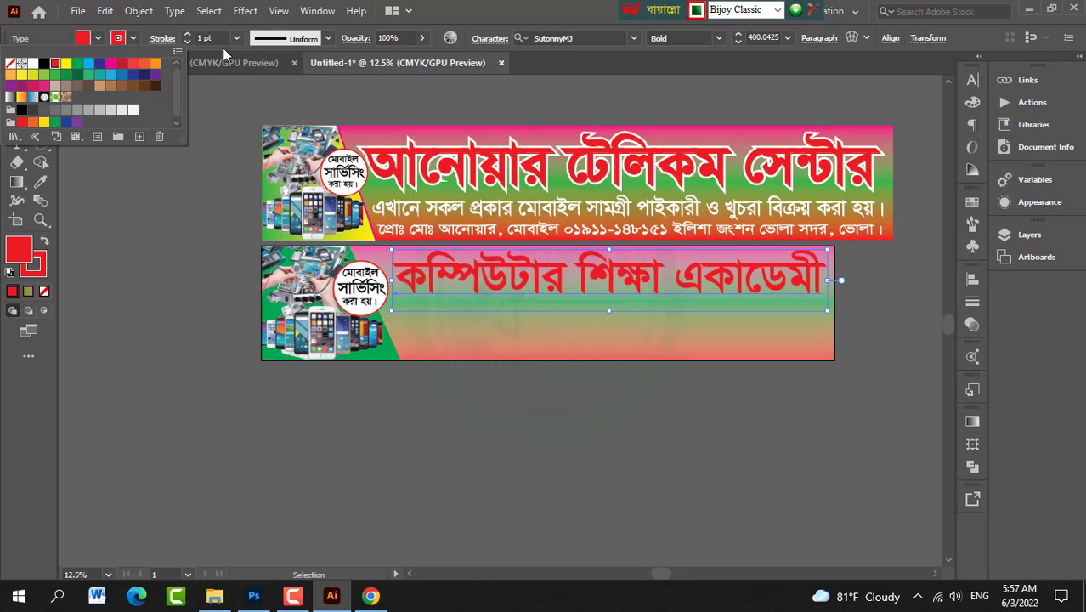
left_click(189, 38)
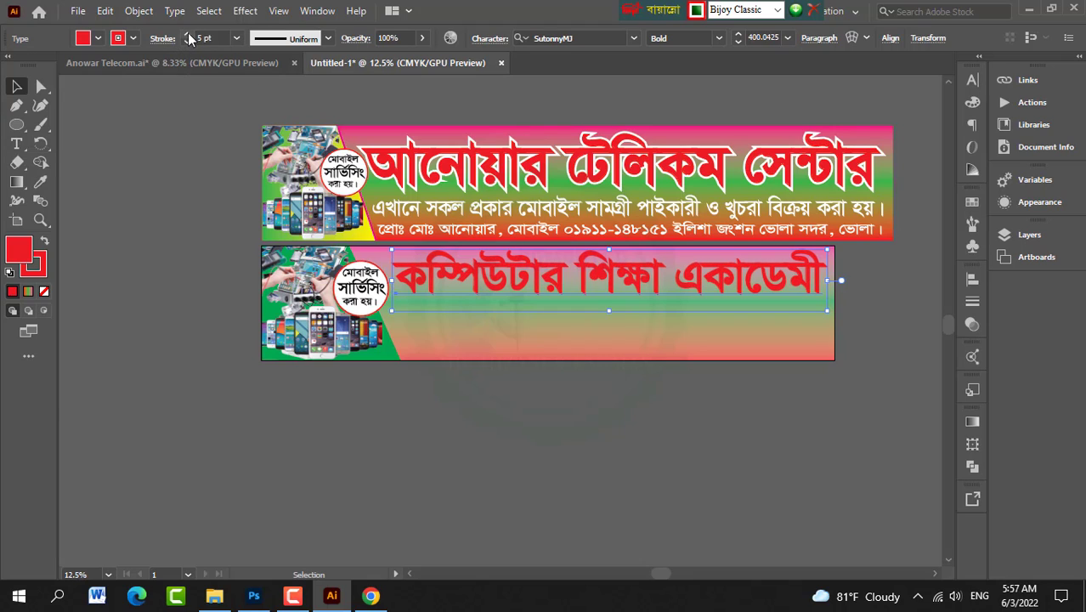
left_click(189, 39)
left_click(189, 38)
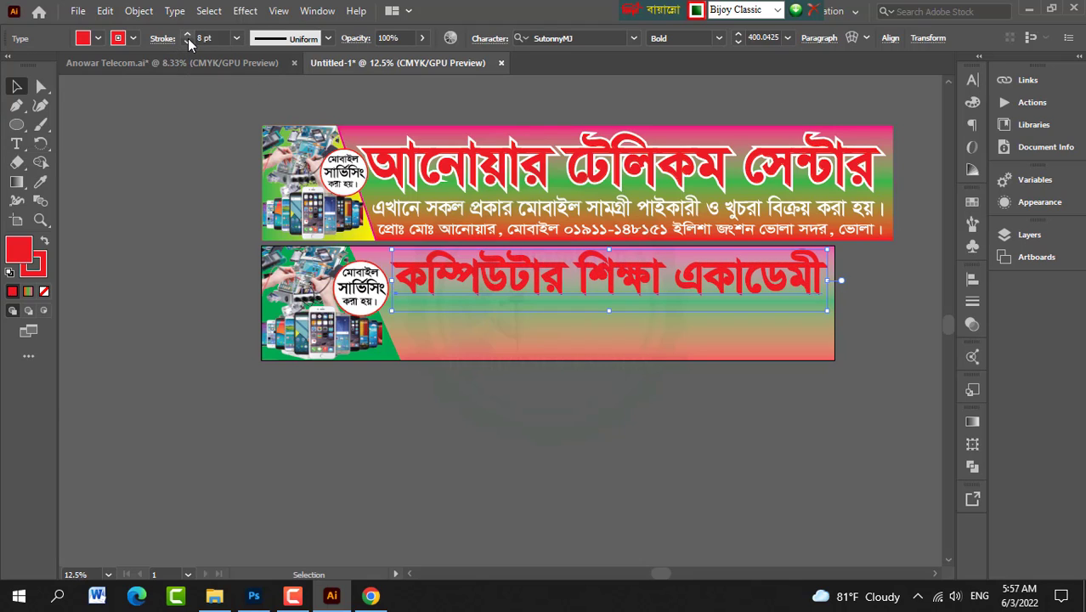
Step: Reduce the new title's stroke weight to 4 pt
left_click(186, 42)
left_click(186, 42)
left_click(739, 367)
left_click(621, 280)
left_click(188, 43)
left_click(188, 42)
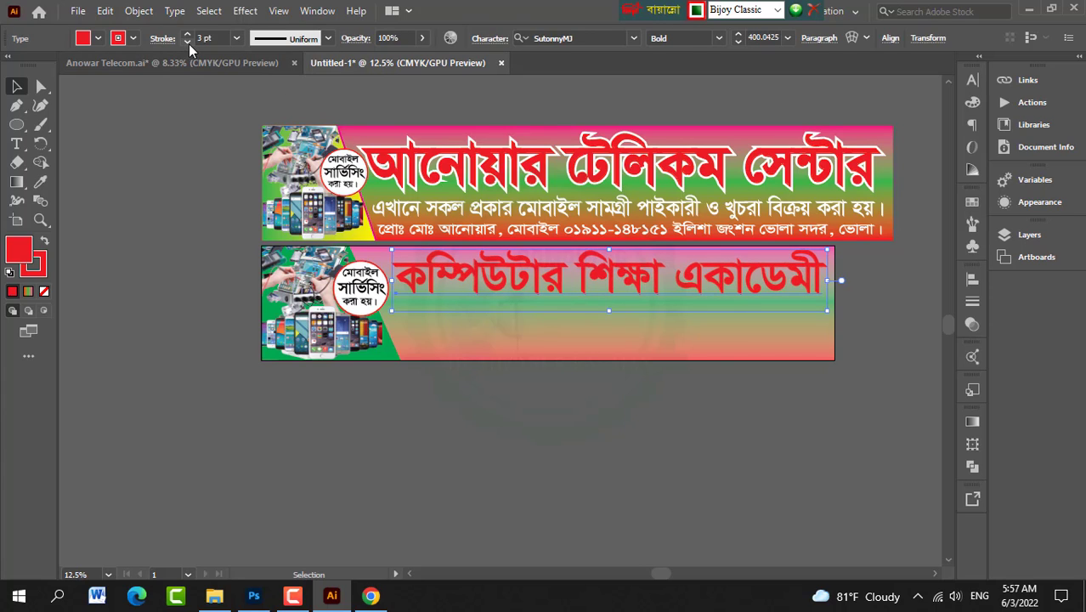
left_click(174, 206)
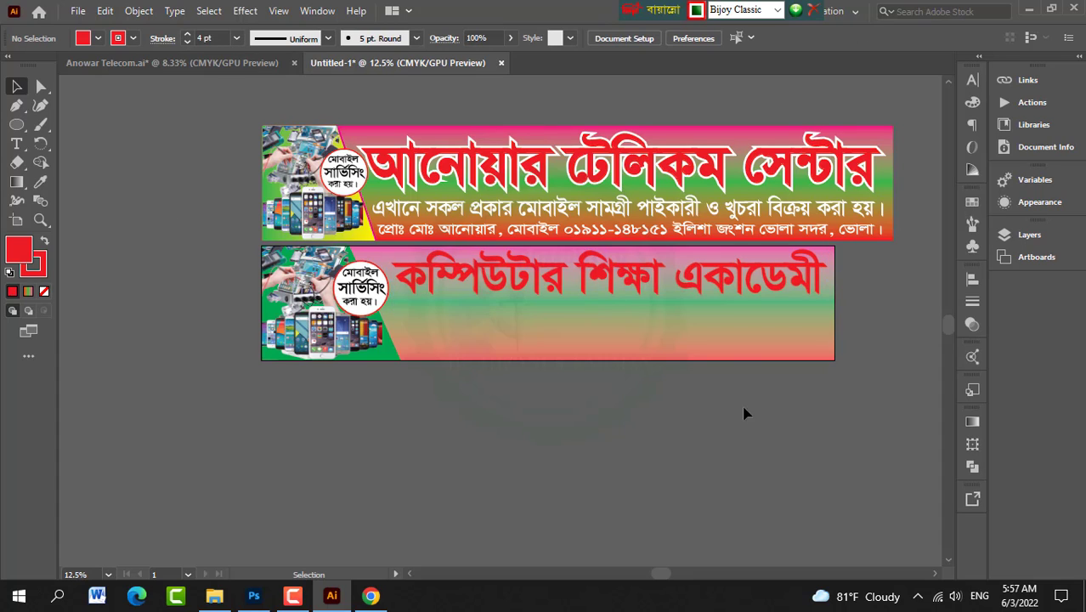
Step: Duplicate the new banner's red title in place and lock the front copy
scroll(736, 321, "down", 1)
scroll(736, 320, "down", 1)
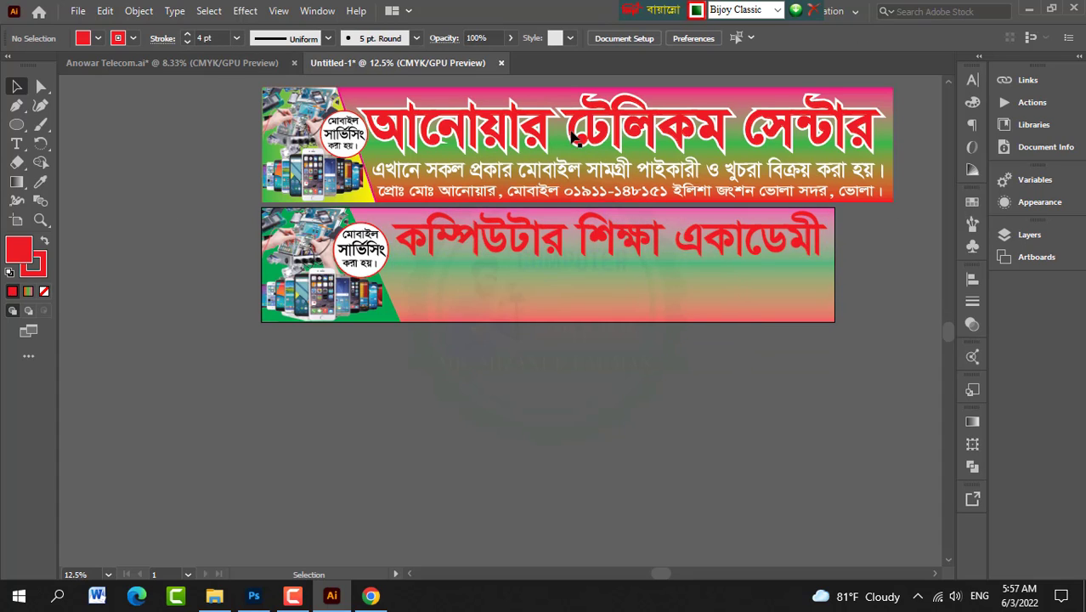
left_click(529, 242)
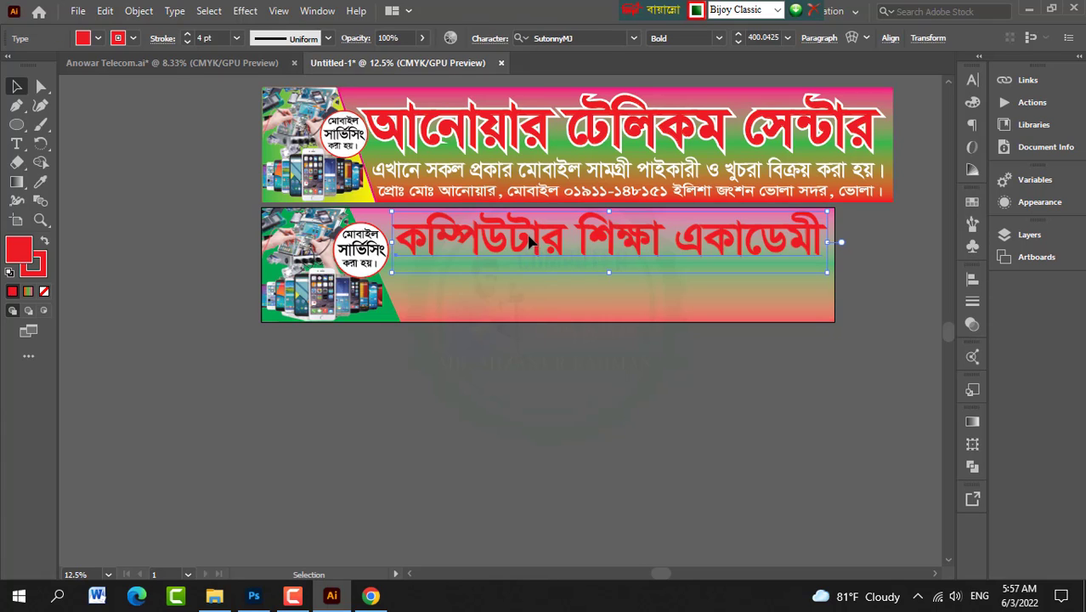
key("a")
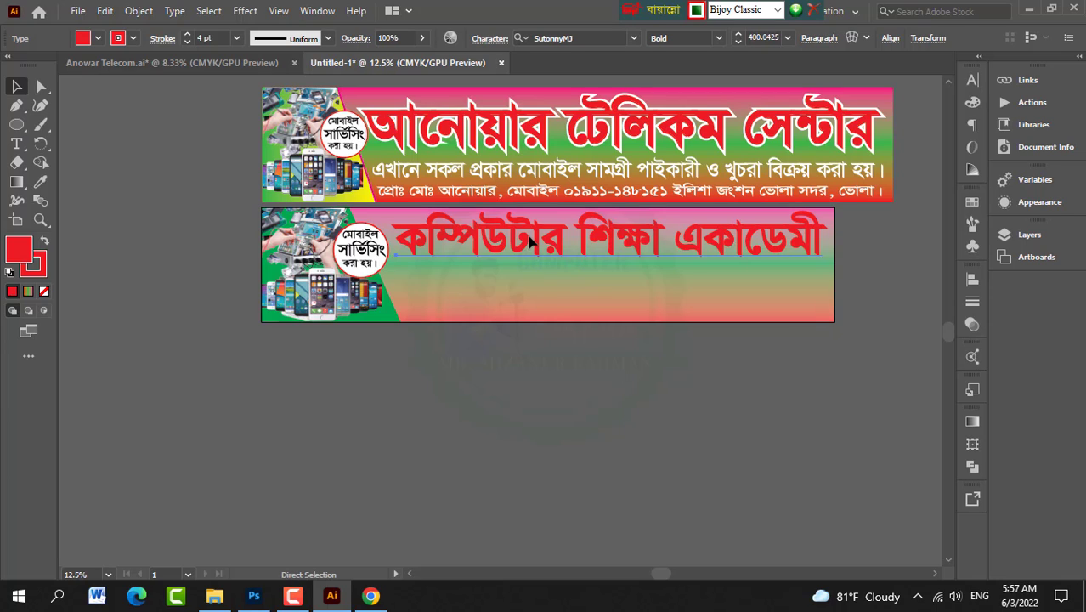
key("ctrl+shift+a")
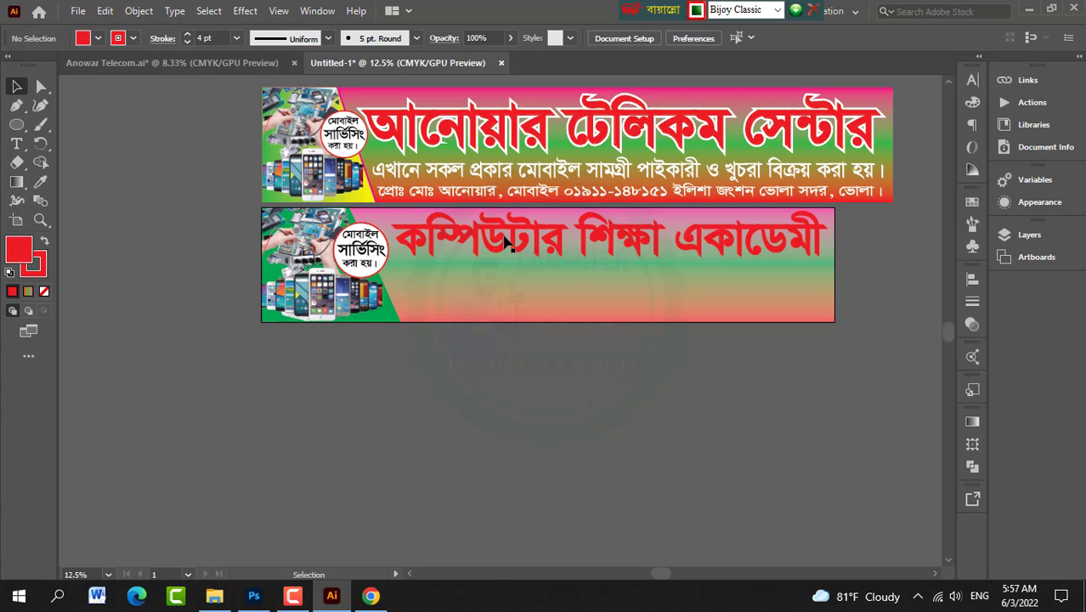
Step: Give the unlocked rear copy of the new banner's title a white stroke of 32 pt
left_click(528, 244)
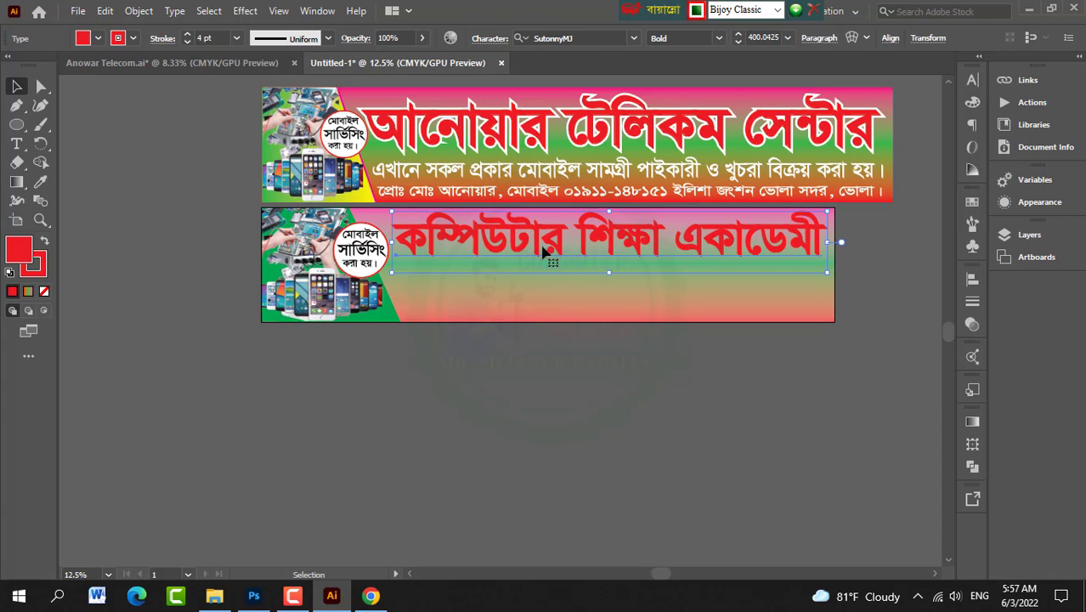
left_click(121, 41)
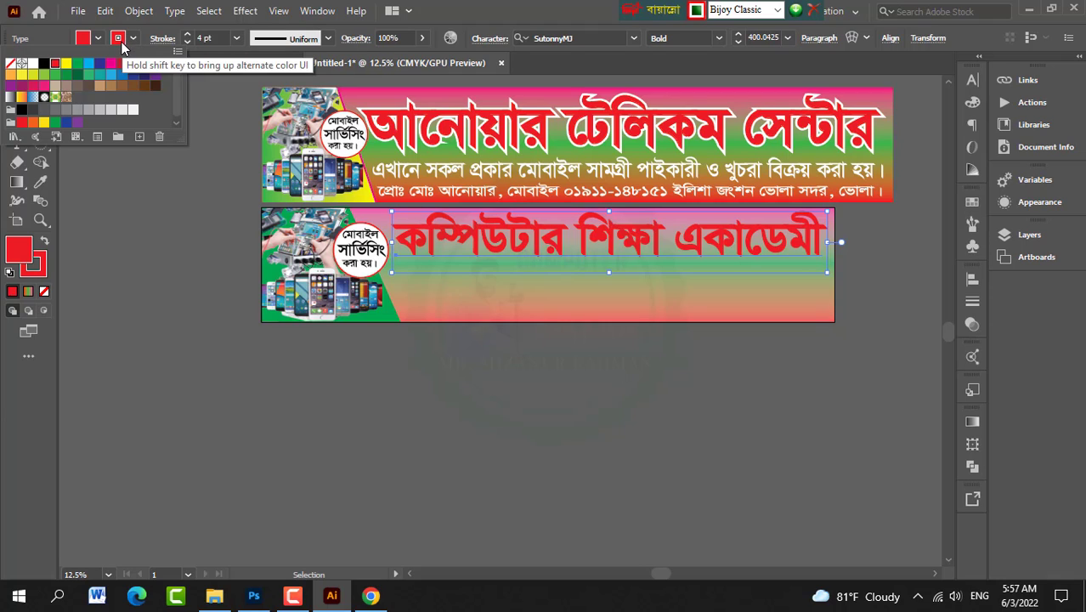
left_click(32, 64)
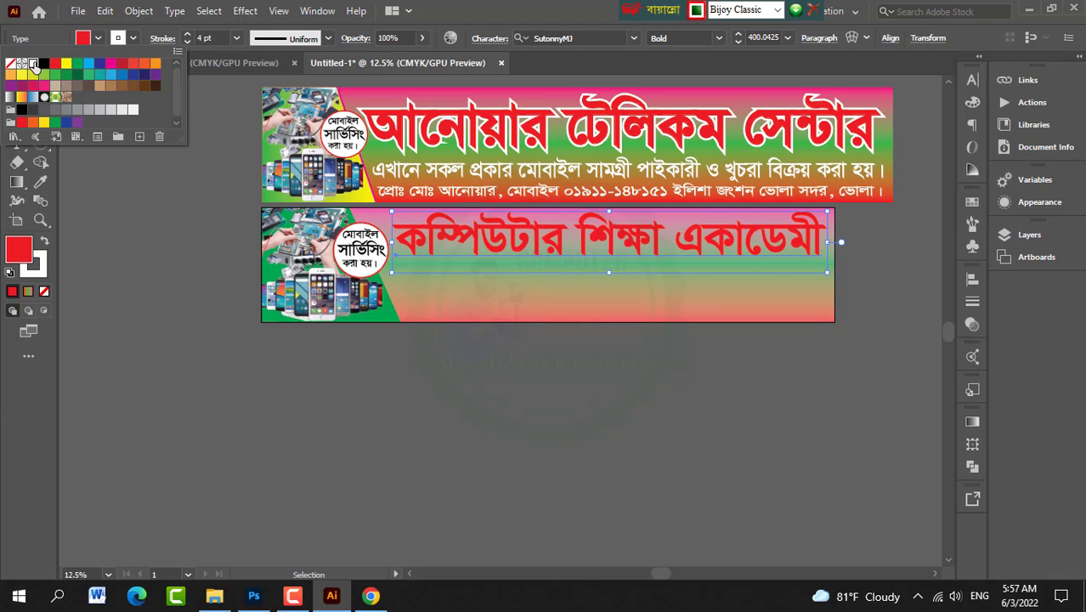
left_click(191, 34)
left_click(187, 35)
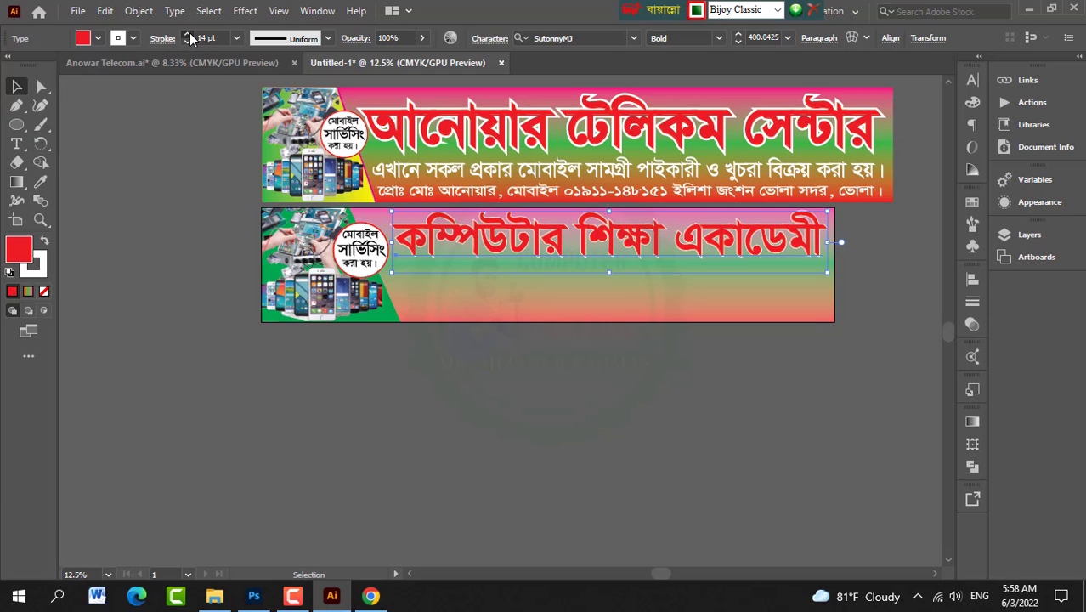
left_click(188, 35)
left_click(188, 35)
left_click(189, 35)
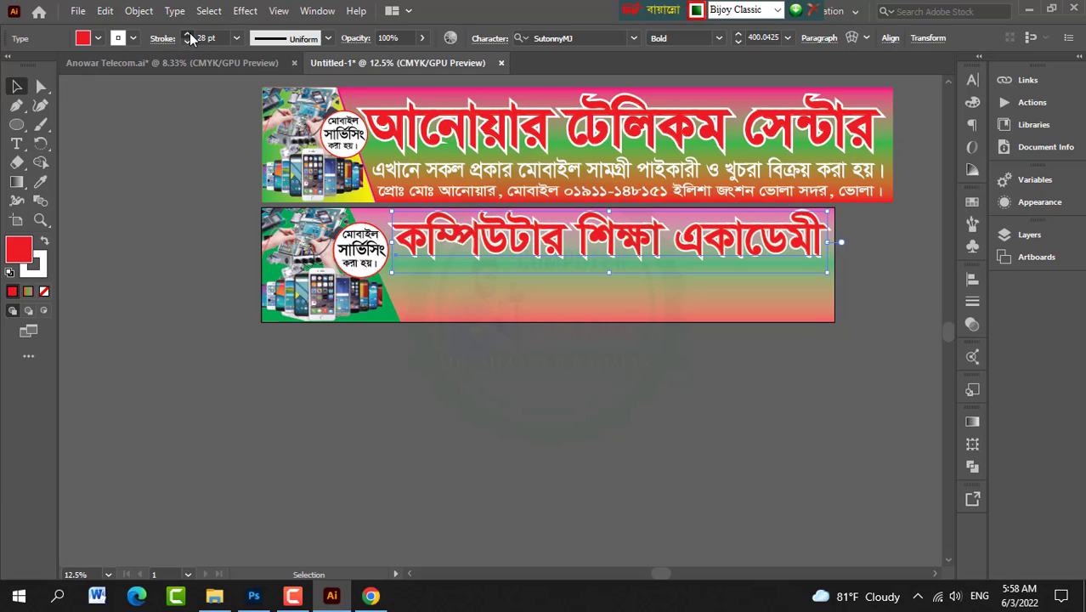
left_click(188, 35)
left_click(189, 35)
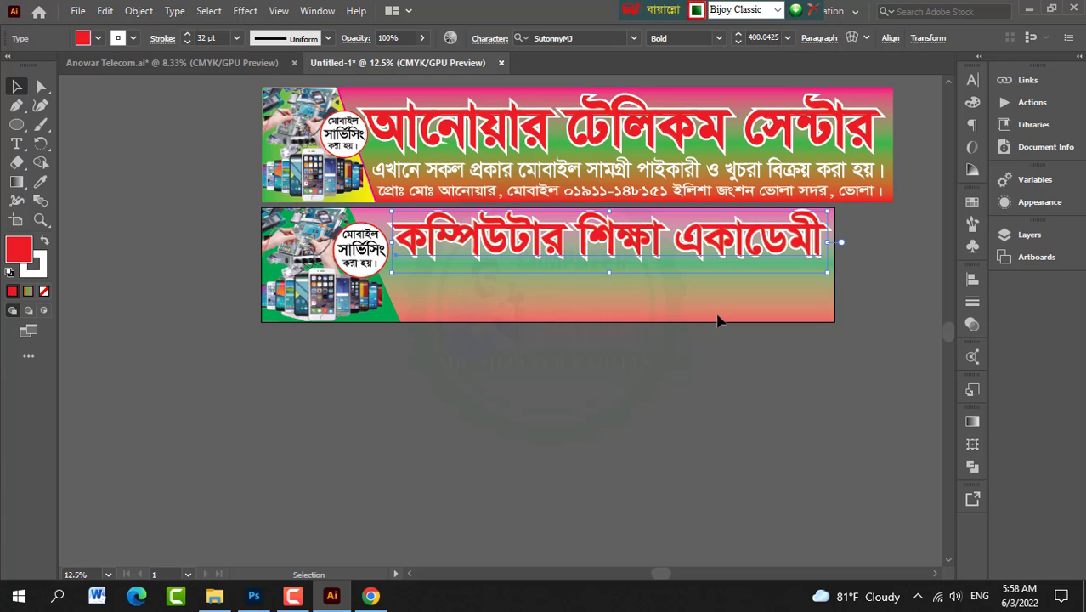
left_click(674, 316)
Step: Unlock the locked front copy of the new banner's title
right_click(629, 254)
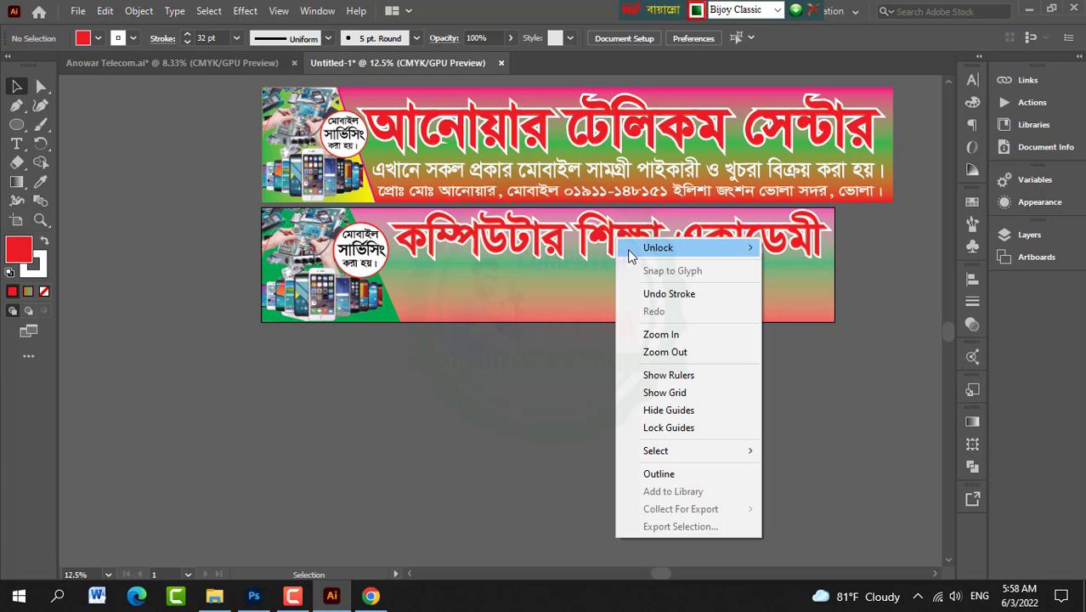
mouse_move(630, 254)
left_click(794, 251)
left_click(732, 329)
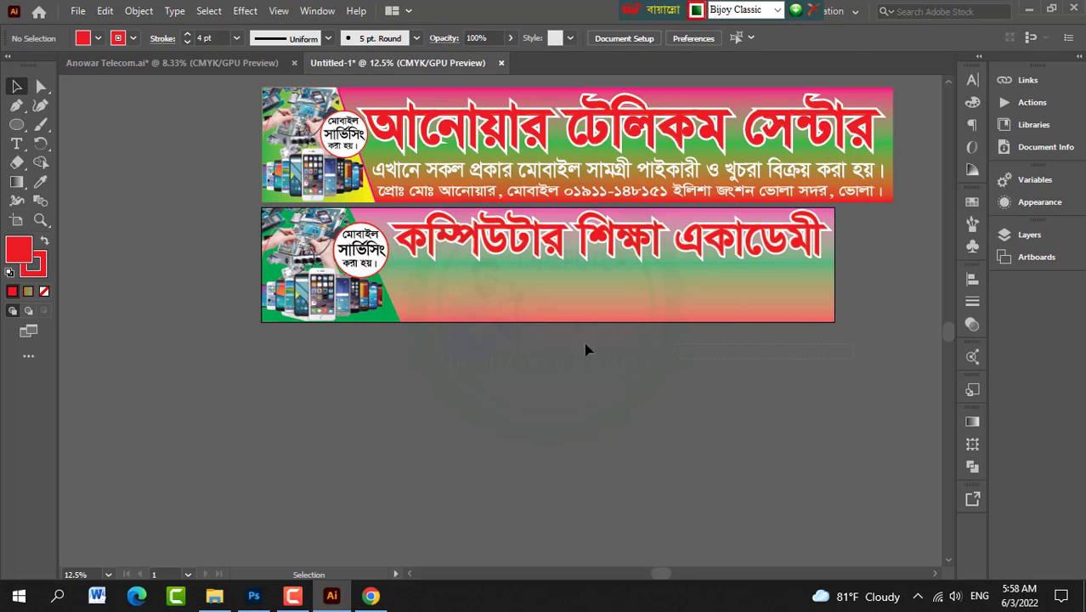
left_click_drag(206, 297, 214, 282)
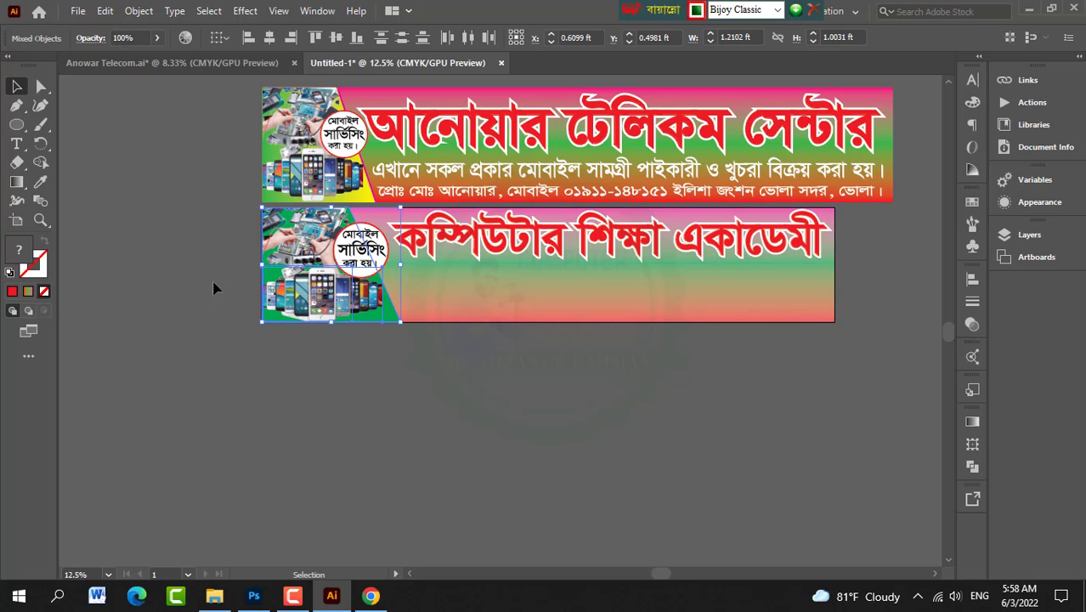
left_click(213, 289)
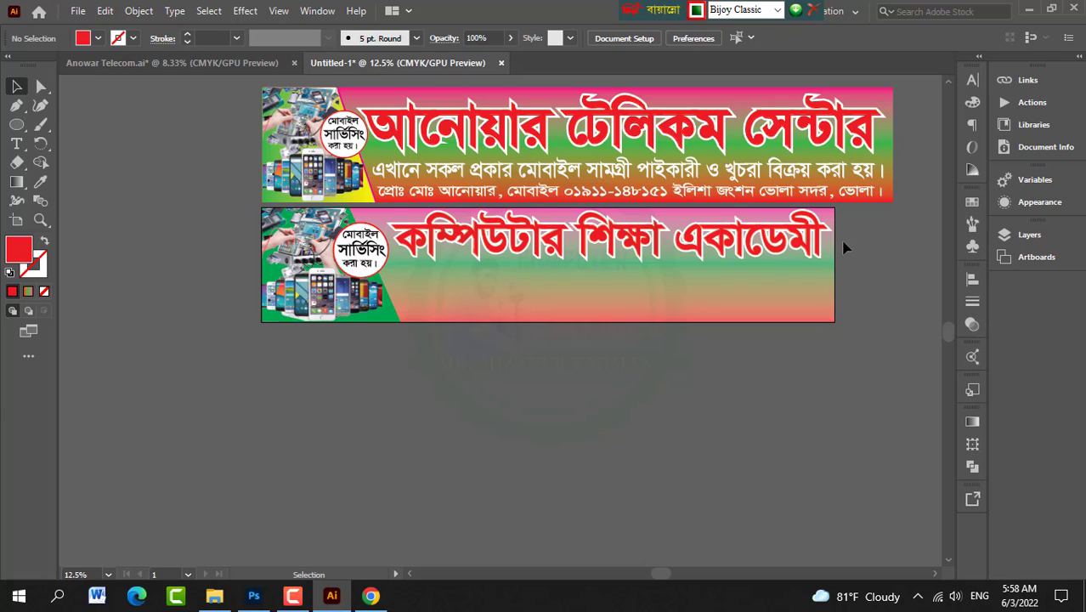
Step: Give the new title's outline a round cap and round join to soften its sharp corners
left_click(759, 249)
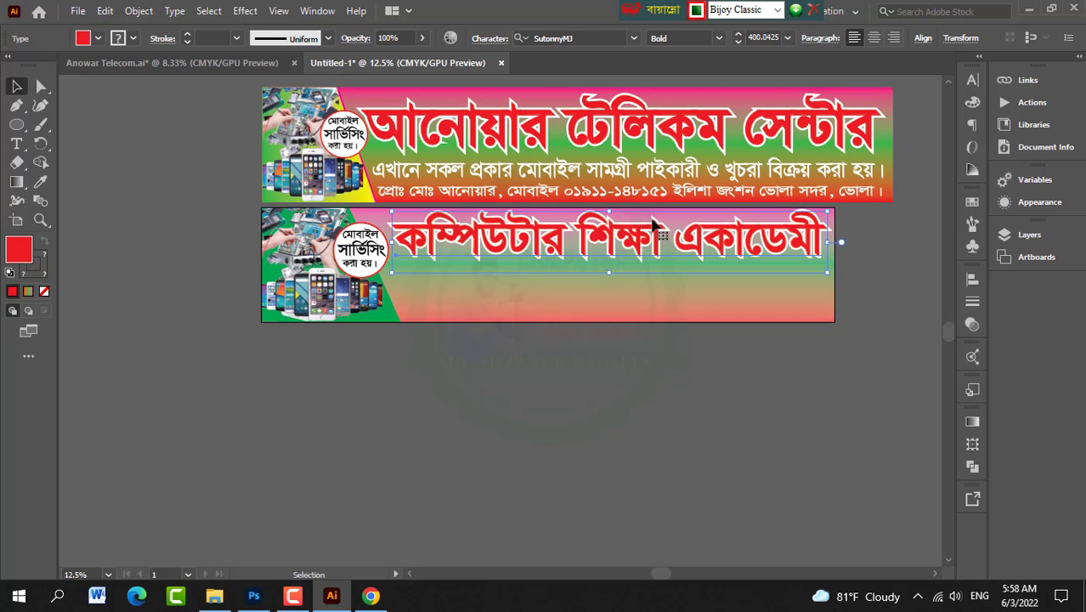
scroll(655, 225, "up", 3)
scroll(655, 225, "up", 2)
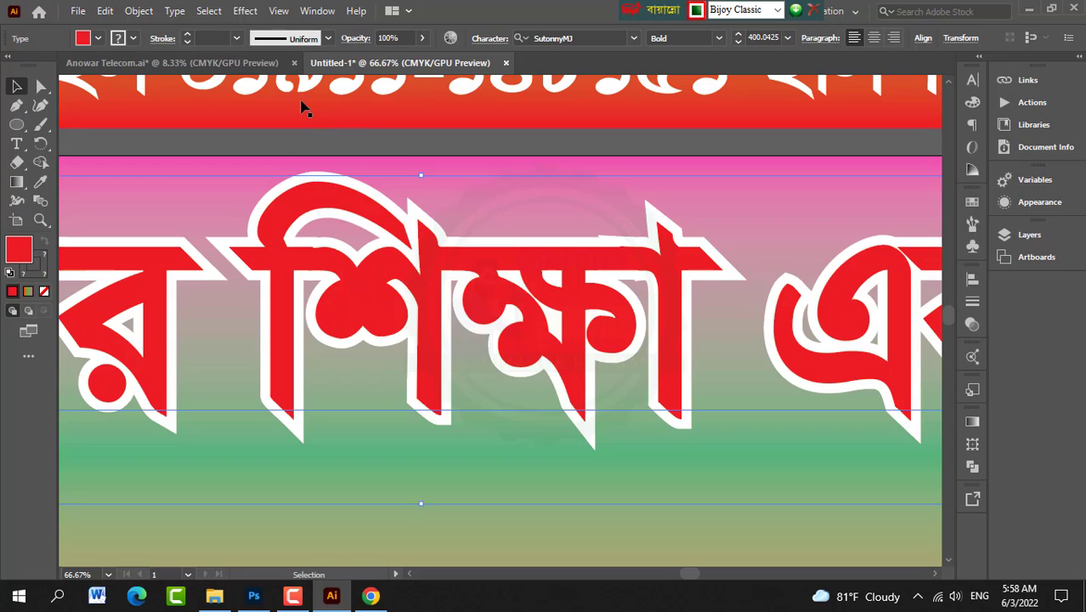
left_click(162, 39)
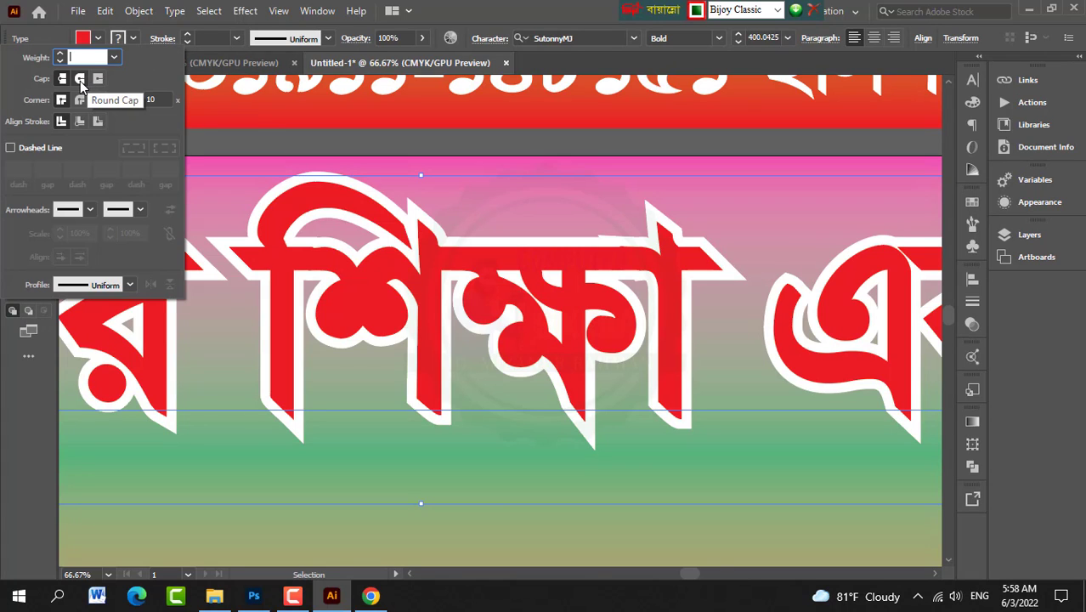
left_click(81, 81)
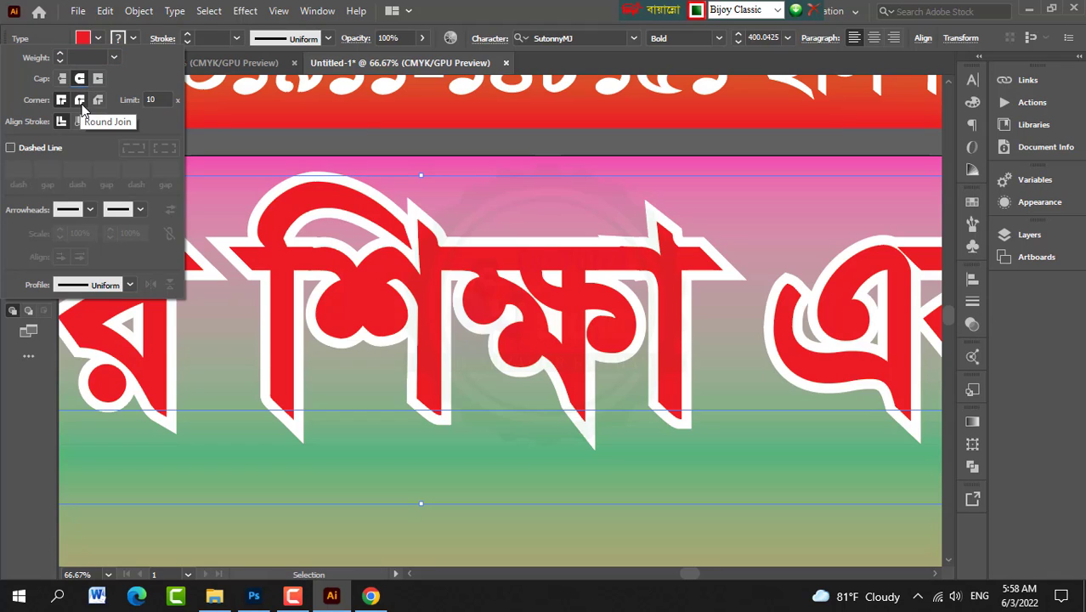
left_click(81, 101)
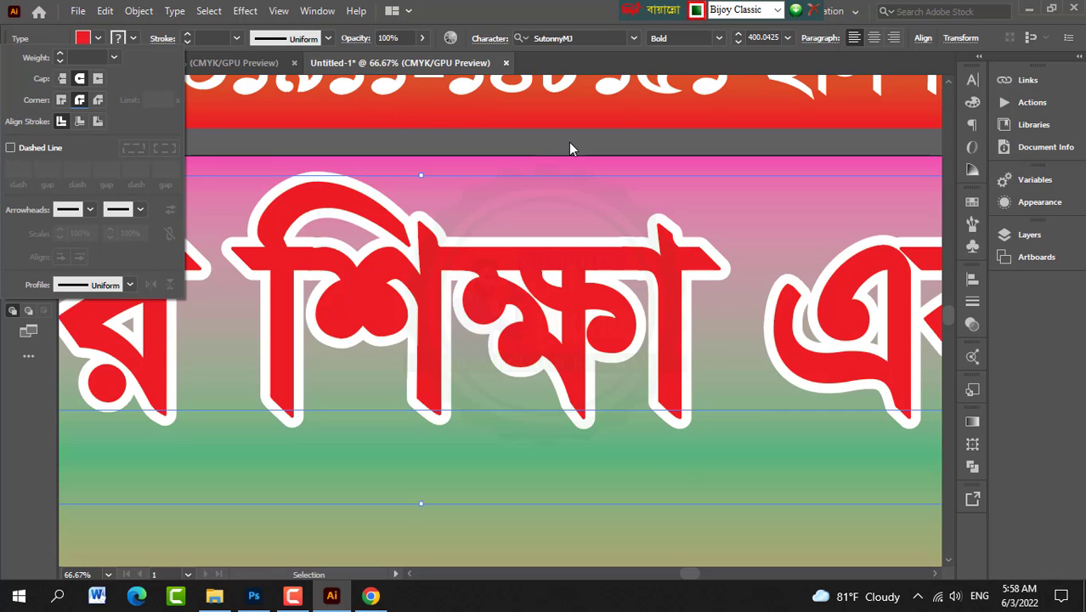
key("Escape")
scroll(644, 249, "up", 2)
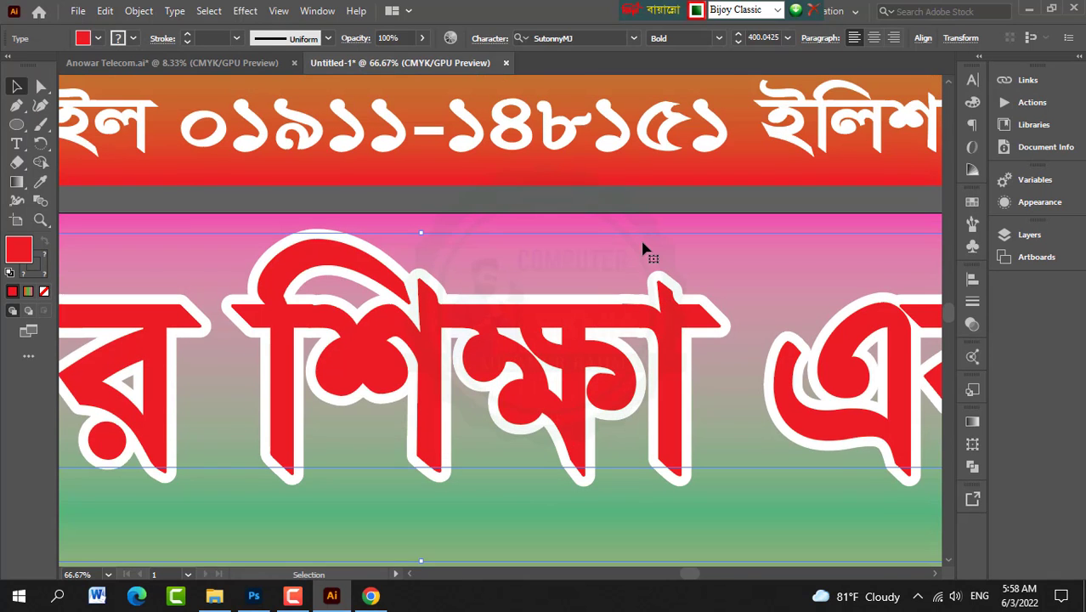
scroll(643, 248, "down", 4)
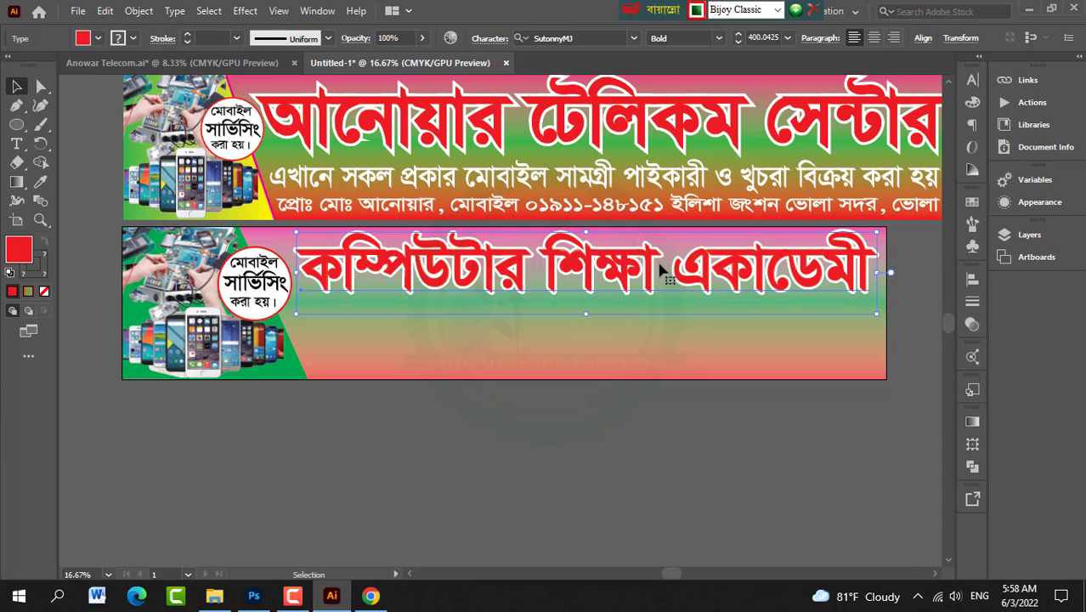
scroll(663, 271, "up", 1)
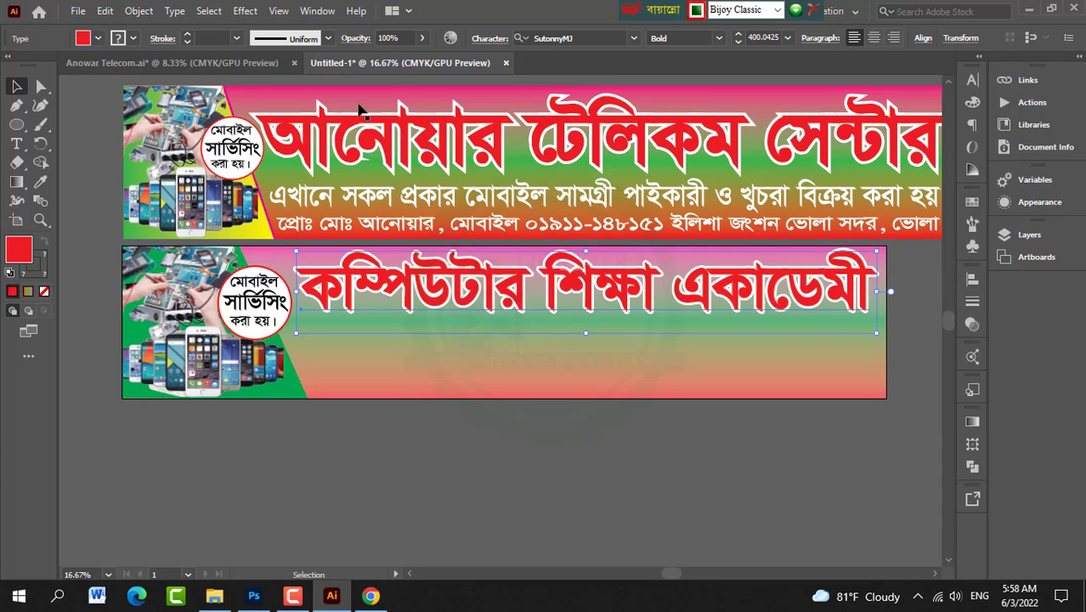
left_click(674, 435)
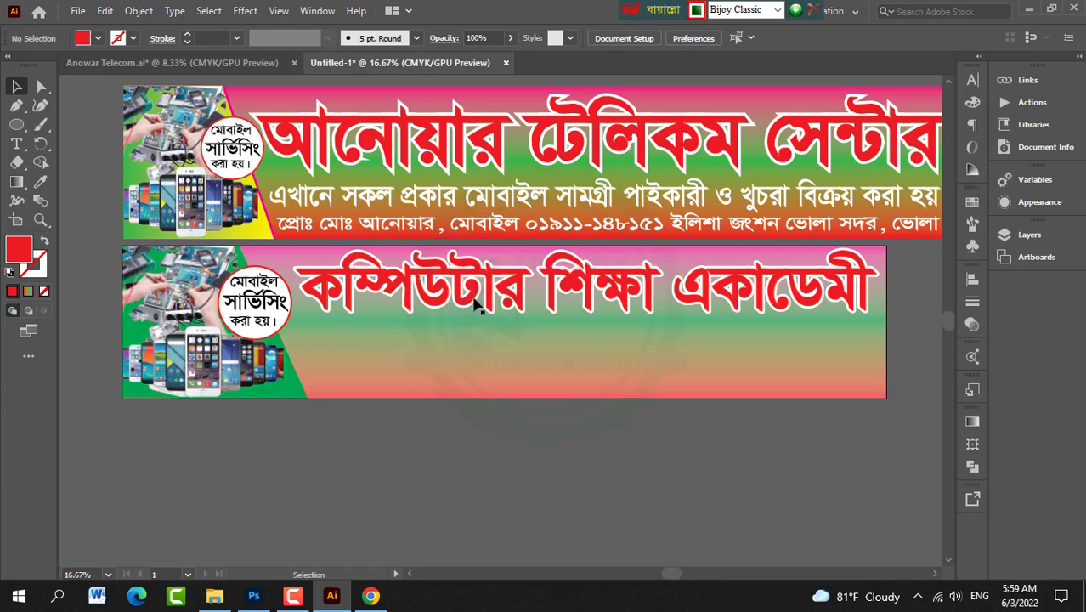
Step: Move the sample's white service line beneath the new banner's title and bring it to the front
left_click(367, 204)
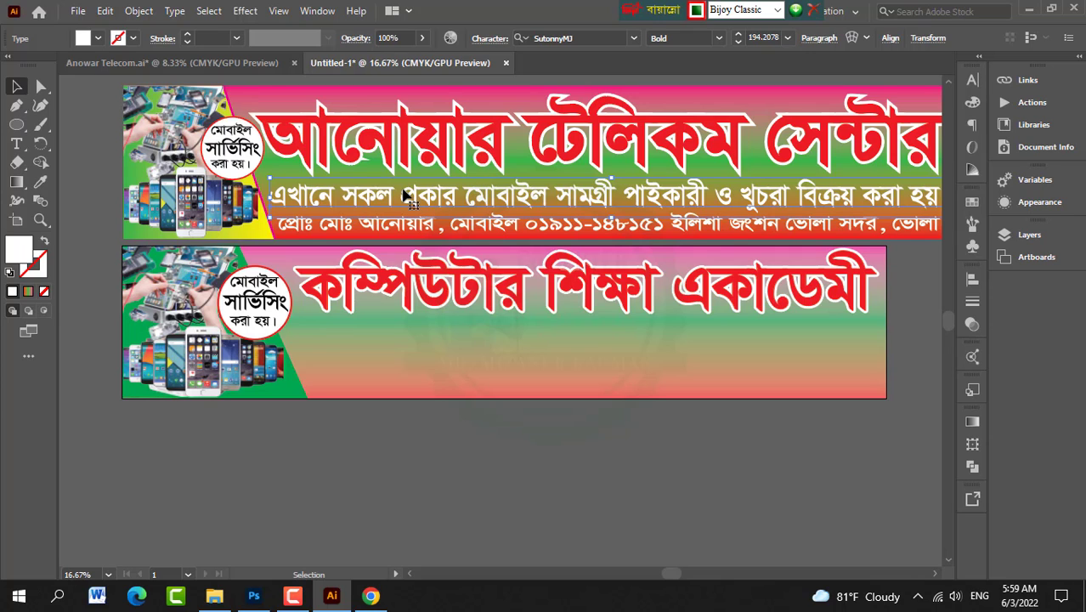
left_click_drag(406, 195, 430, 331)
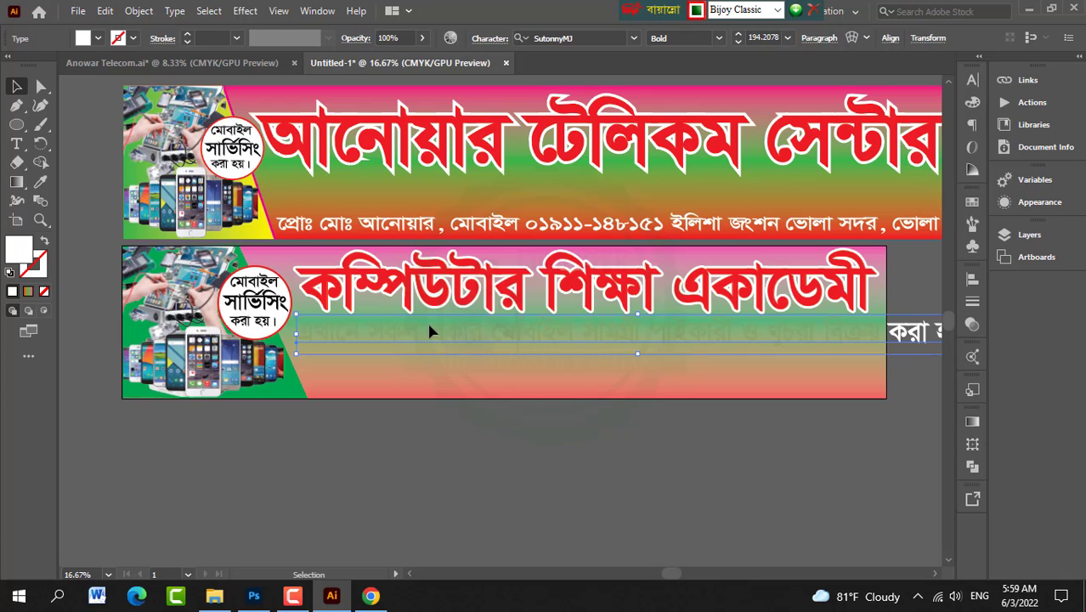
key("ctrl+shift+bracketright")
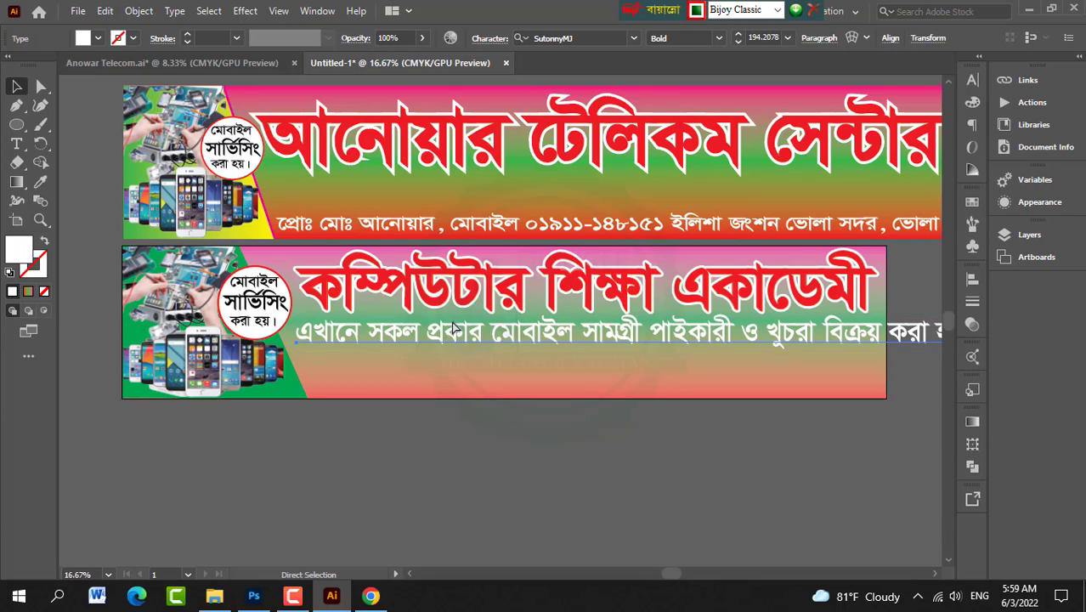
Step: Narrow the service line so that it ends level with the title inside the new banner
scroll(455, 329, "down", 2)
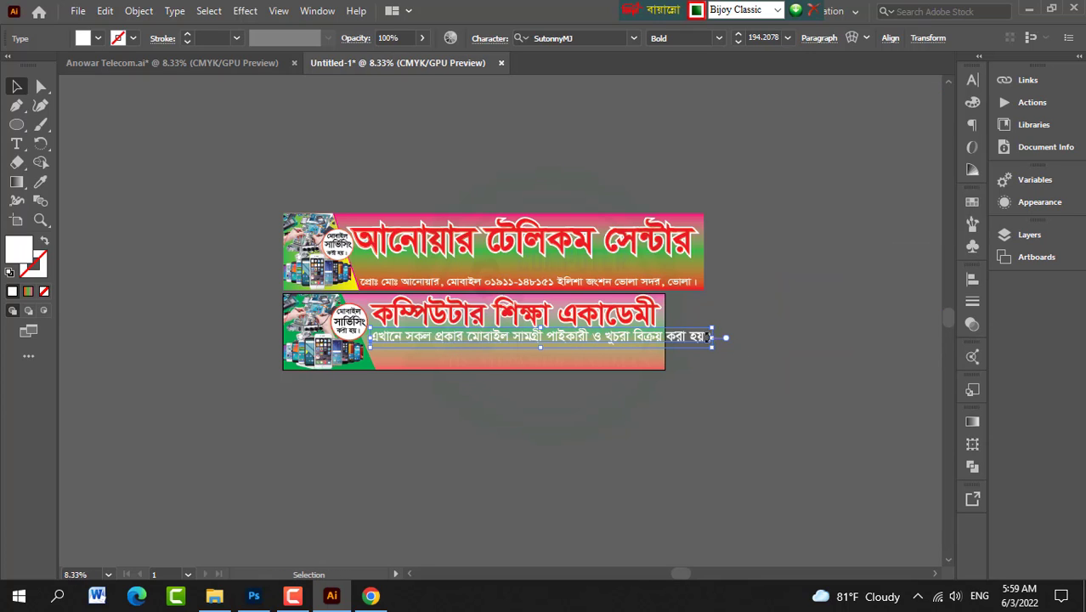
left_click_drag(708, 337, 658, 337)
scroll(504, 272, "down", 2)
scroll(504, 272, "up", 1)
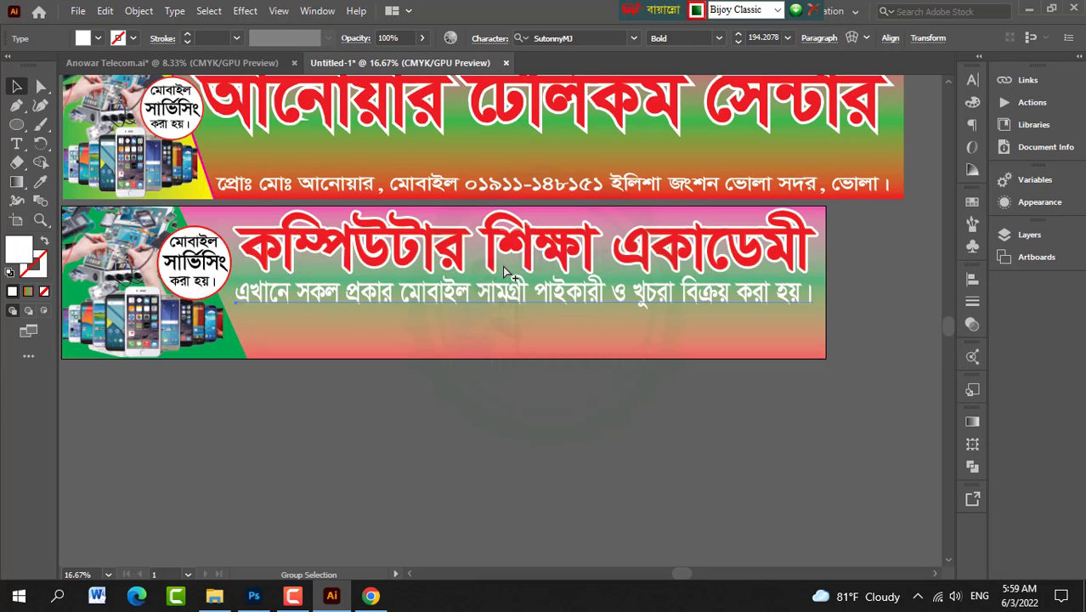
scroll(595, 279, "up", 1)
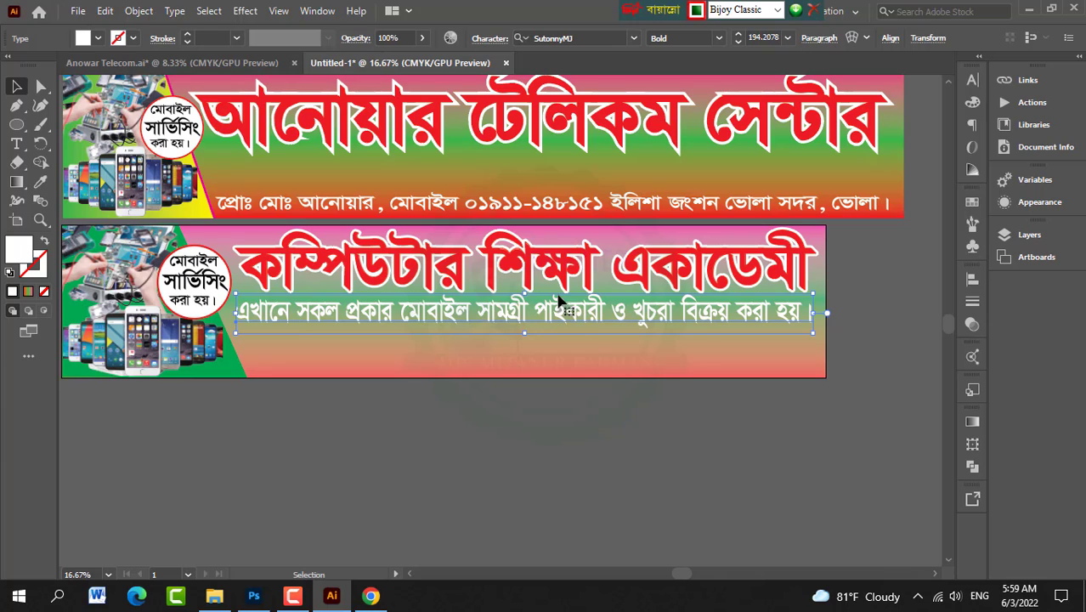
Step: Move the sample's proprietor and address line to the lower edge of the new banner and bring it to the front
left_click(489, 208)
left_click_drag(490, 212, 520, 351)
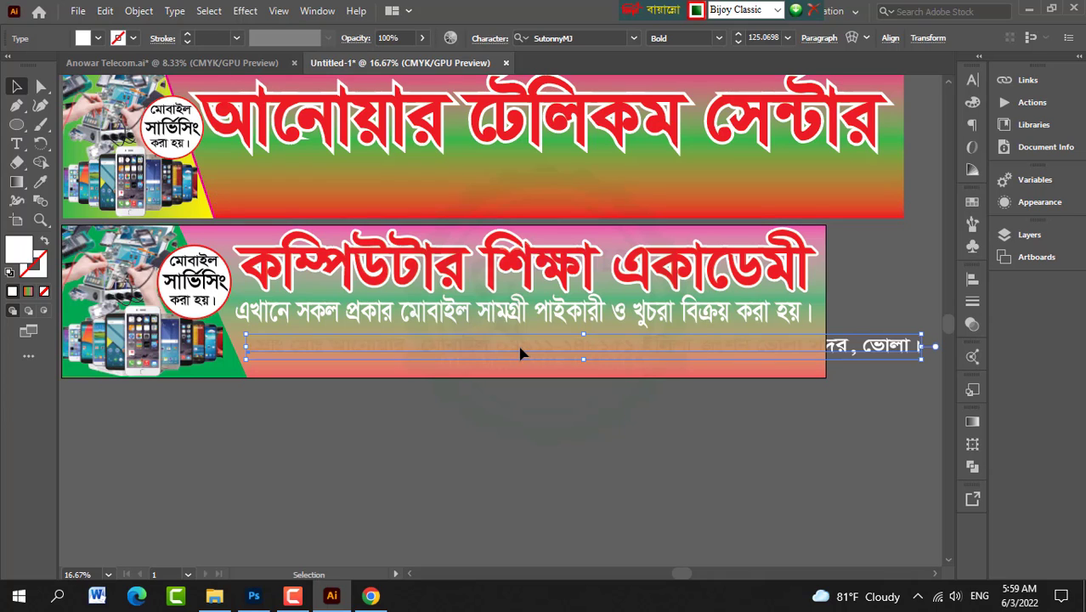
key("a")
key("v")
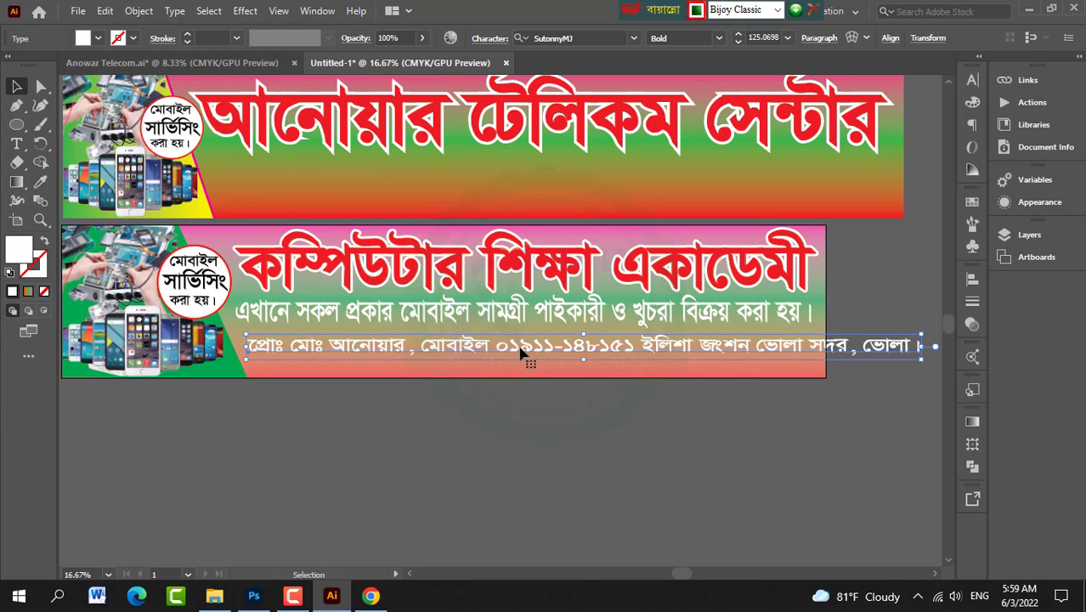
Step: Narrow the proprietor and address line to end level with the line above, and stretch its height to about 172 pt
left_click_drag(918, 348, 814, 357)
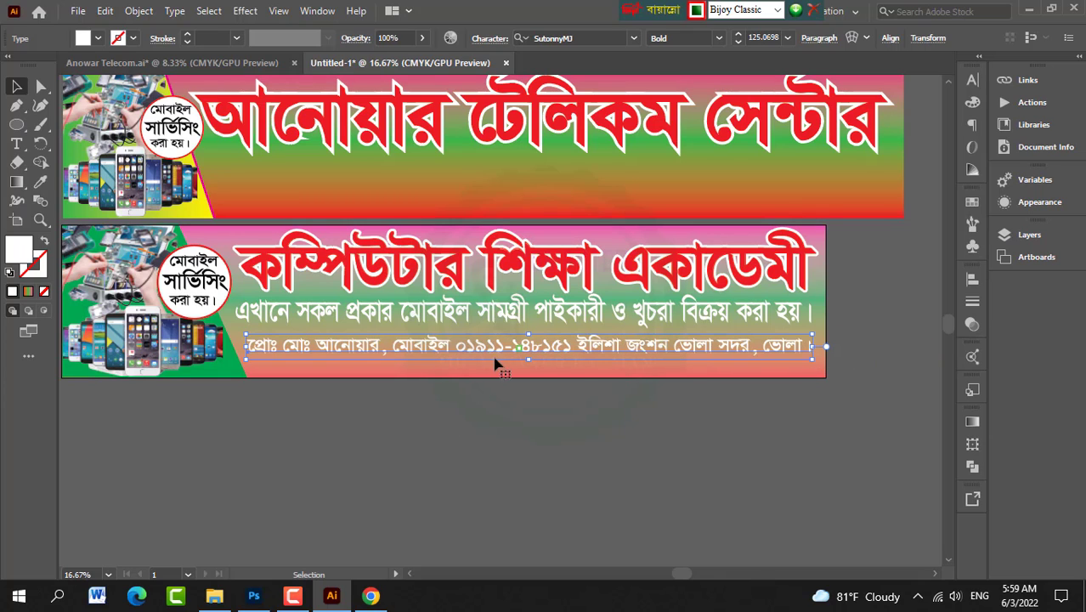
left_click_drag(530, 365, 529, 368)
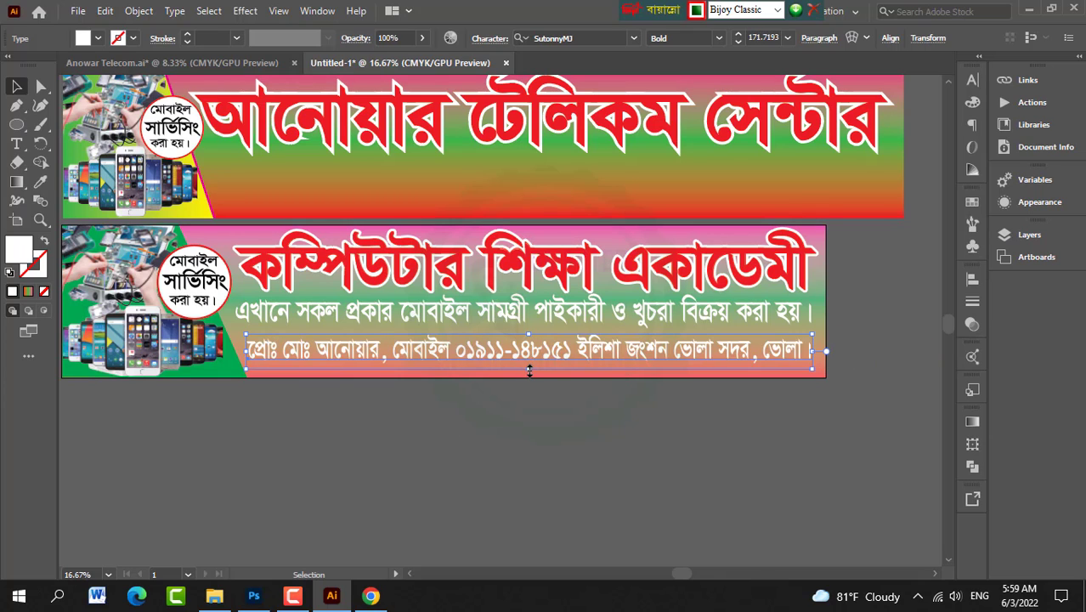
left_click(512, 430)
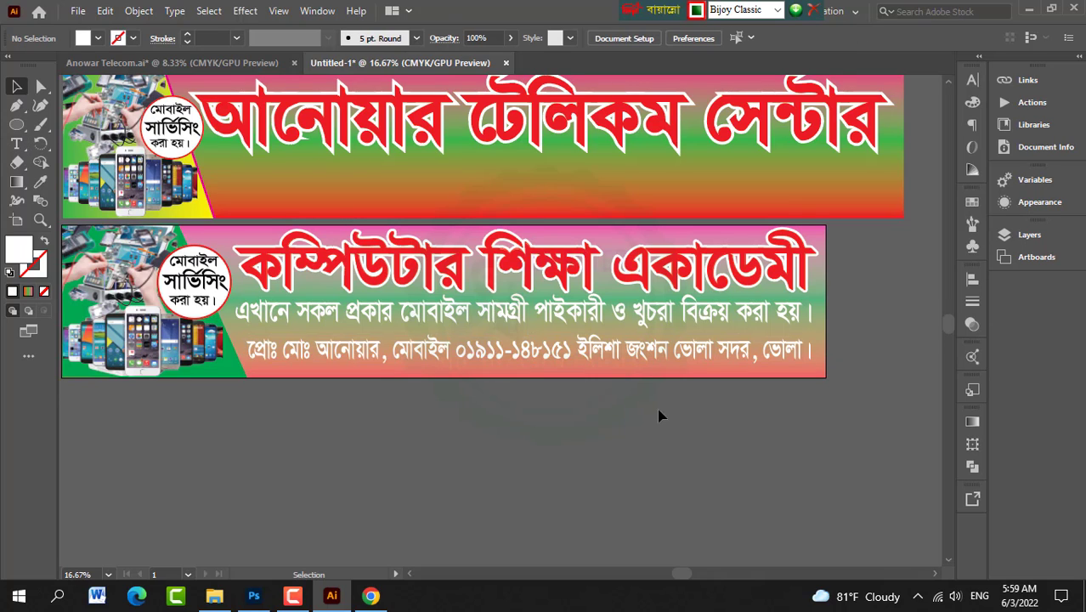
Step: Recolour the service line and the proprietor and address line of the new banner with a black fill
scroll(659, 415, "up", 1)
left_click(498, 351)
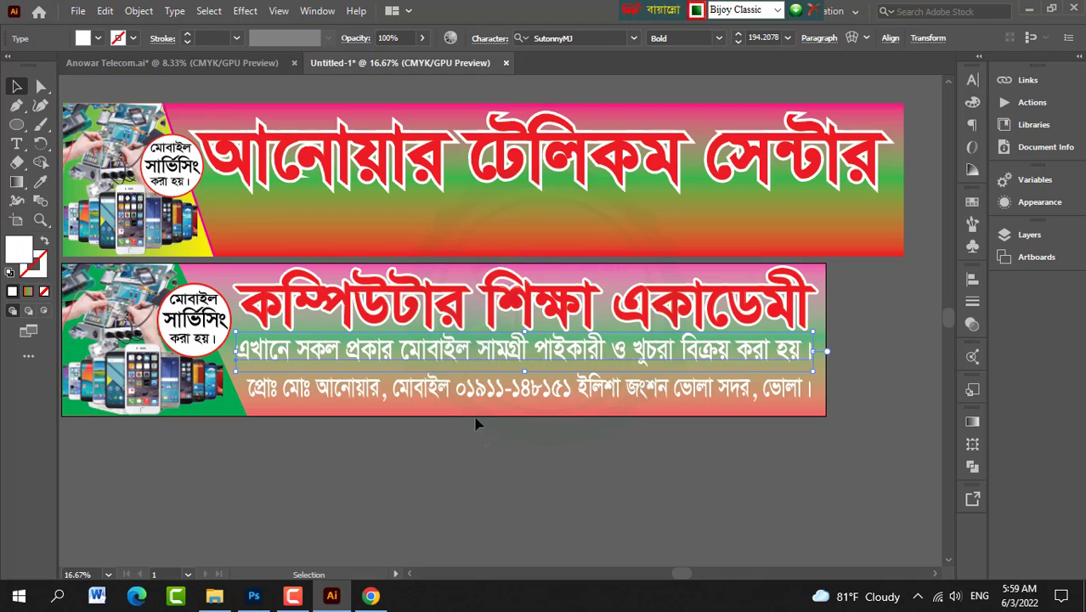
left_click(460, 357, "shift")
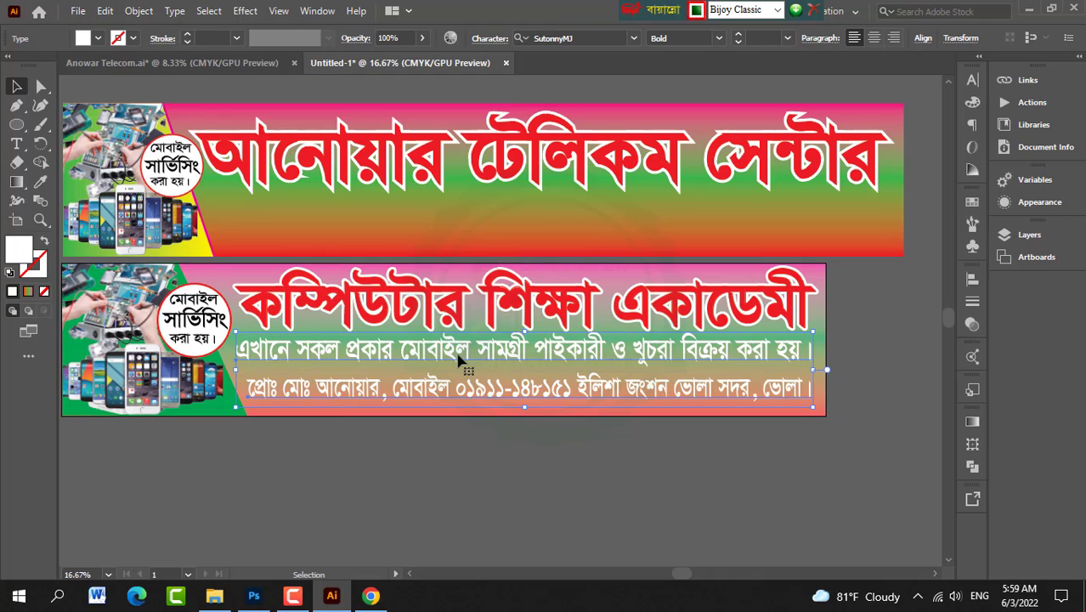
left_click(84, 38)
left_click(99, 64)
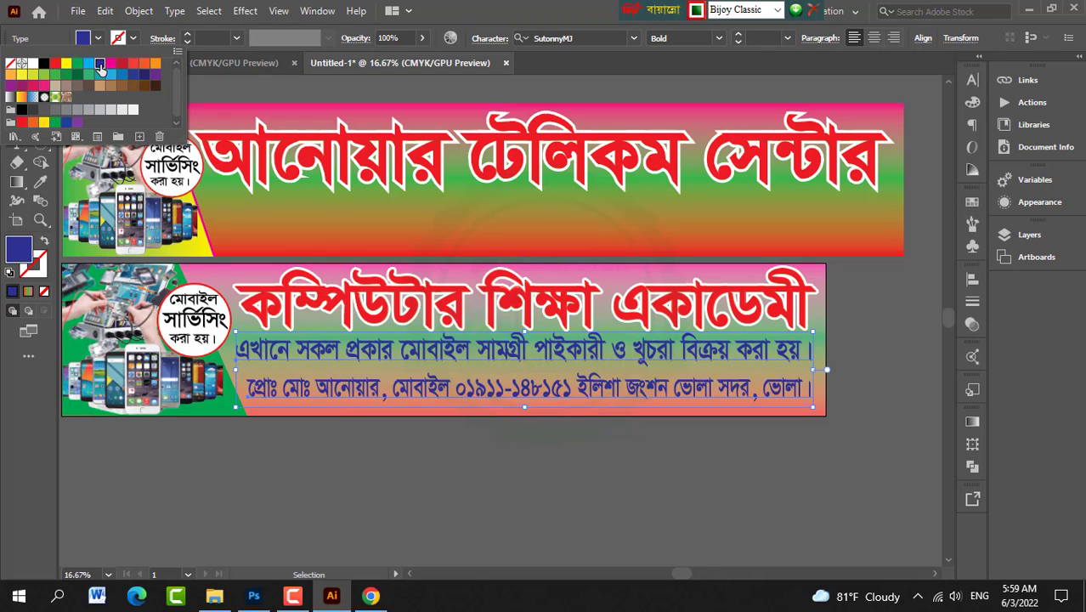
left_click(43, 64)
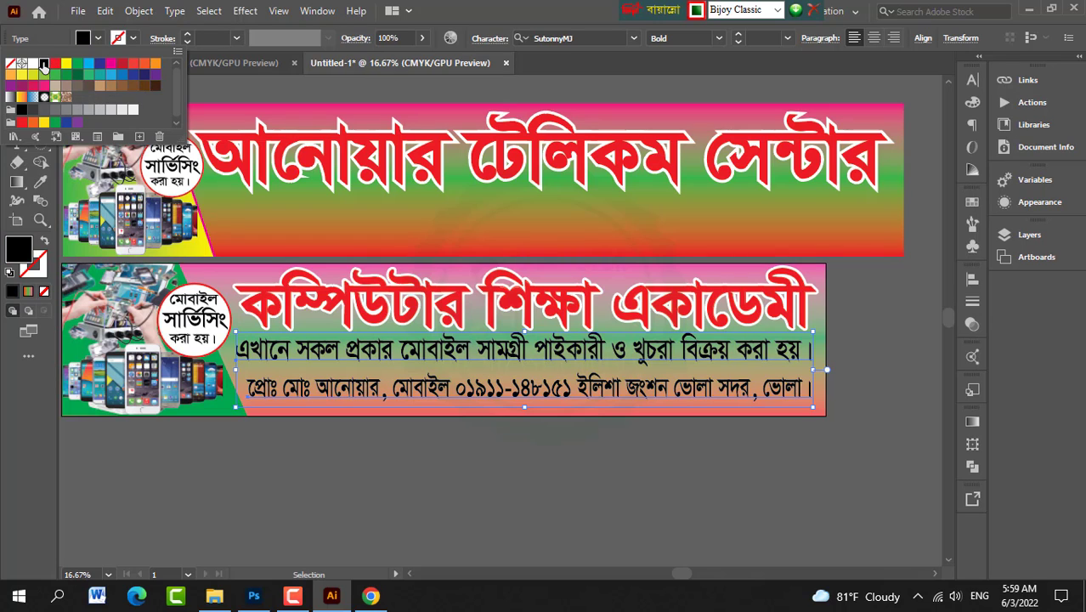
left_click(551, 475)
scroll(575, 366, "down", 2)
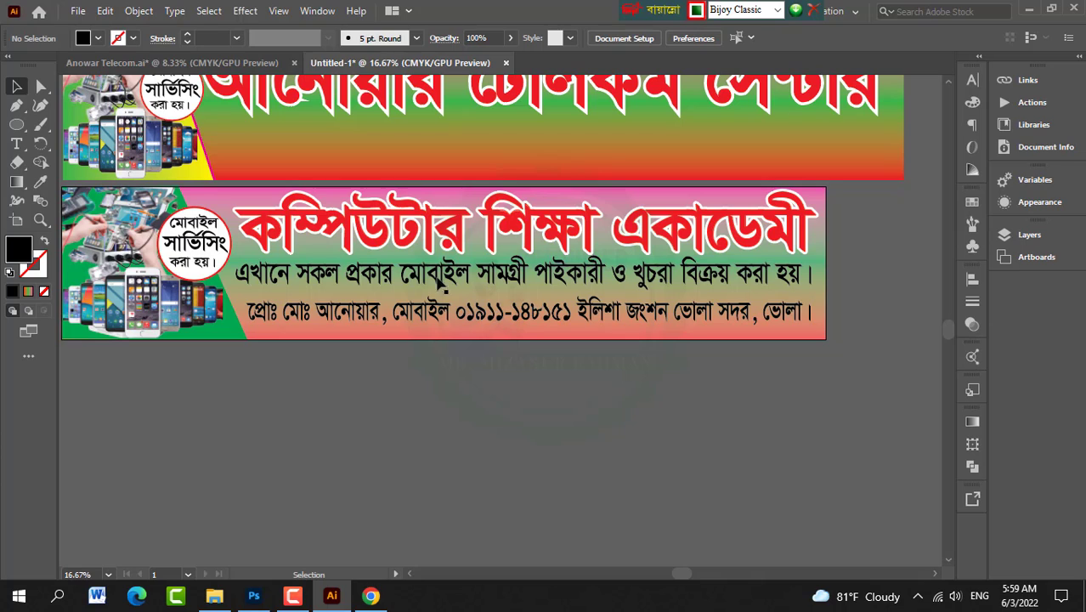
Step: Nudge the service line slightly down to leave a small gap beneath the new banner's title
scroll(584, 314, "up", 1)
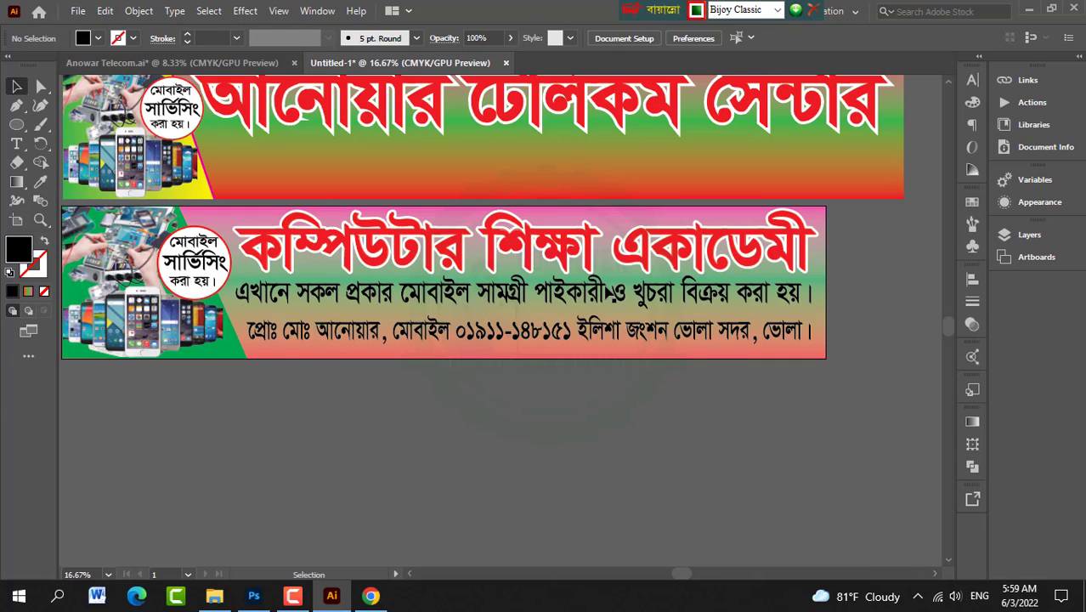
left_click(608, 293)
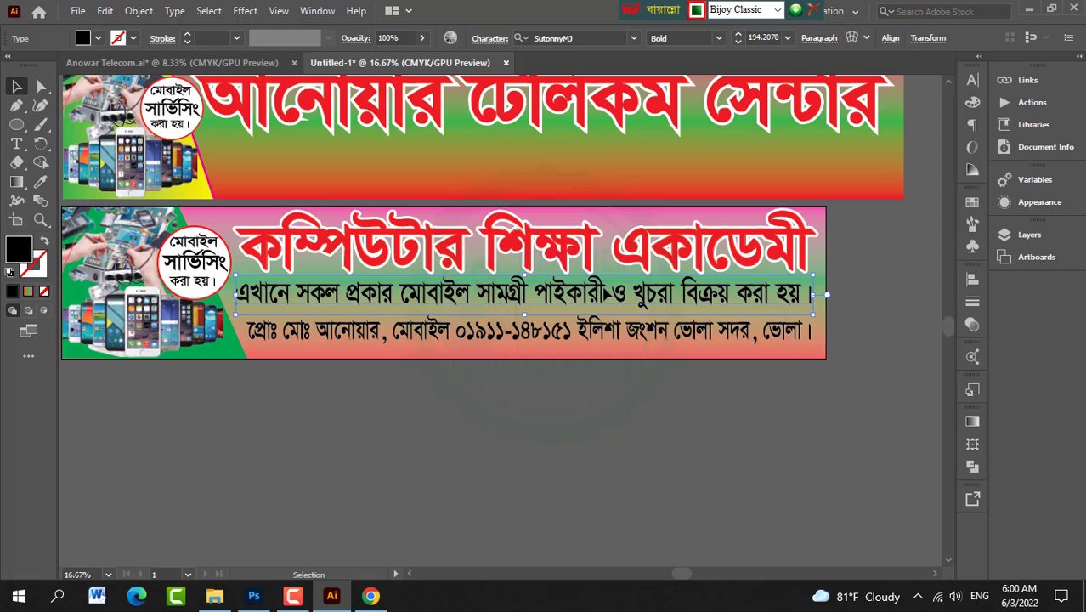
left_click_drag(608, 292, 608, 295)
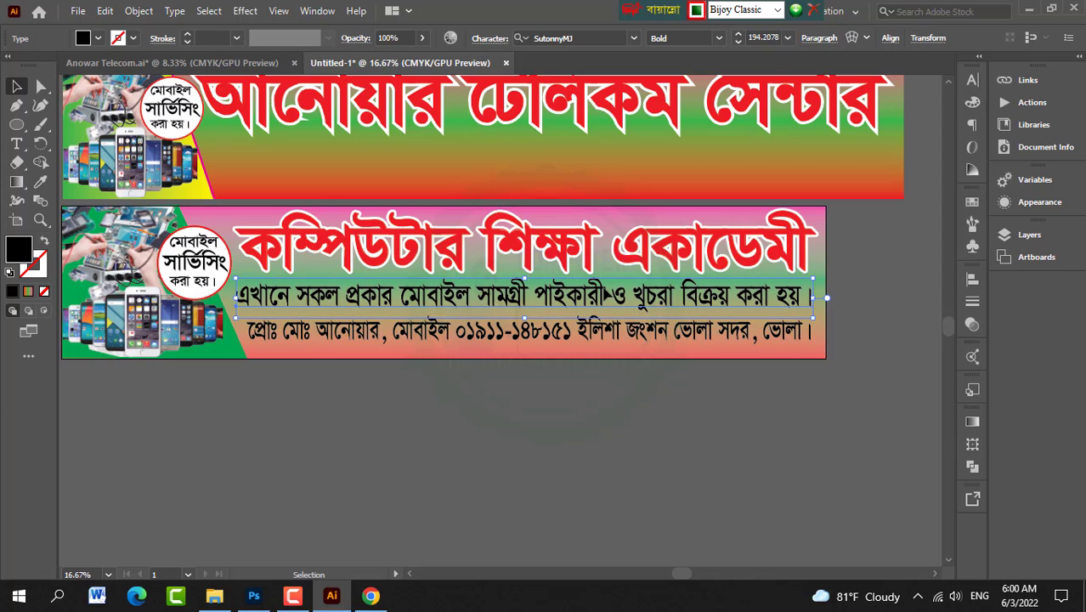
left_click(505, 420)
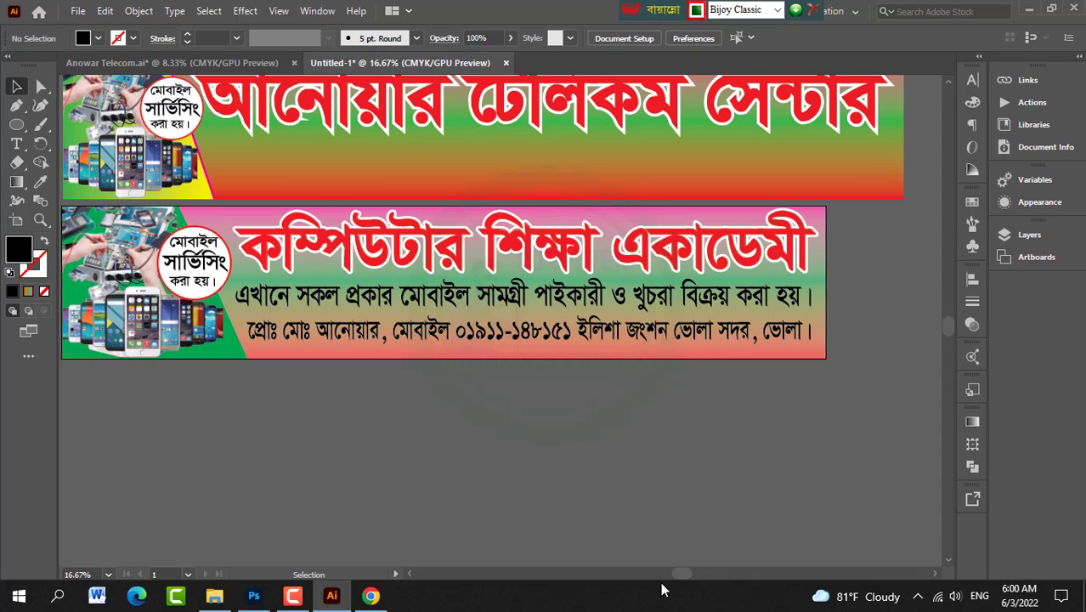
left_click_drag(682, 574, 668, 567)
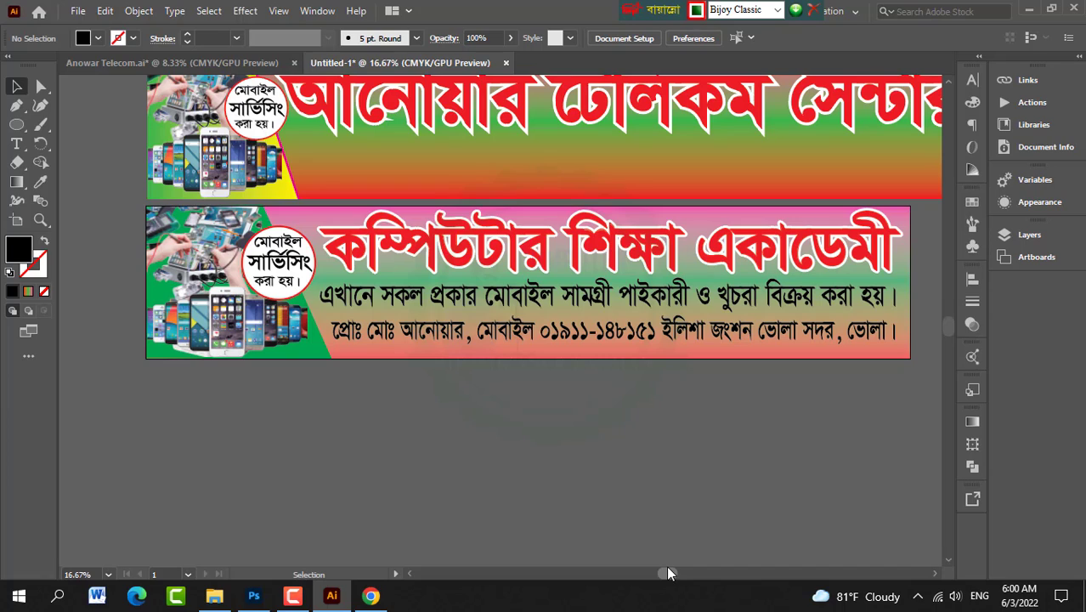